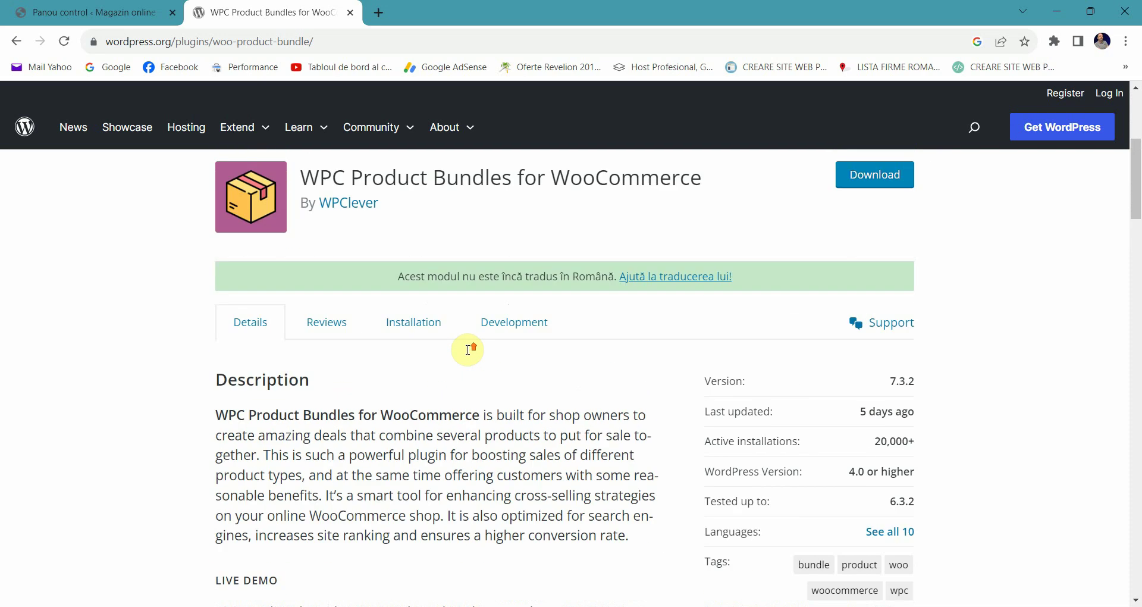
# Switch to the store's WordPress admin and open the list of all products.
pyautogui.click(113, 14)
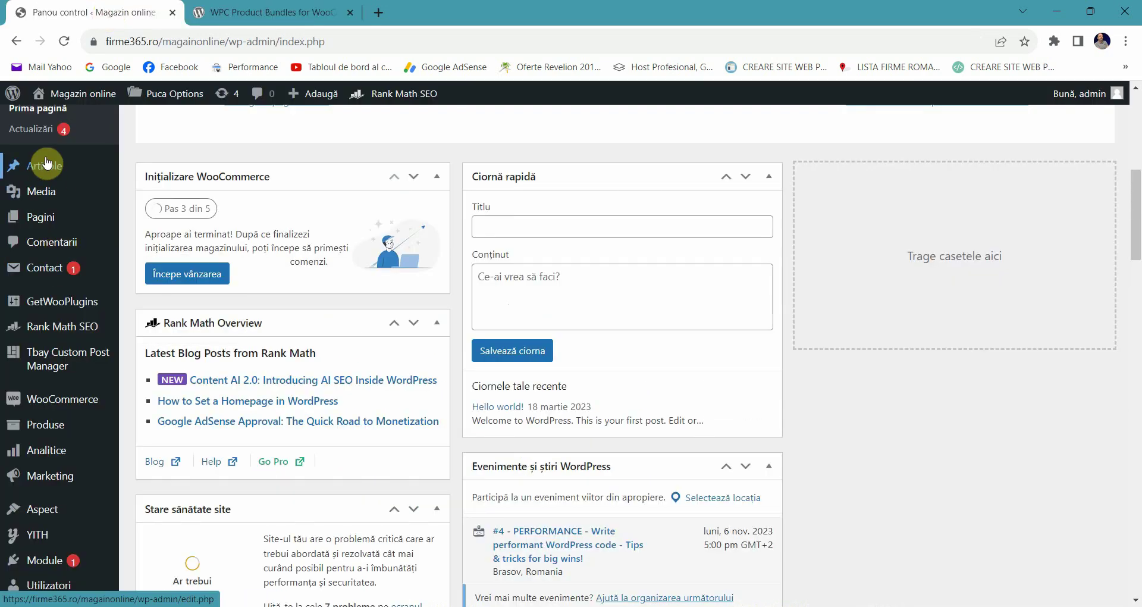
pyautogui.scroll(2, 66, 238)
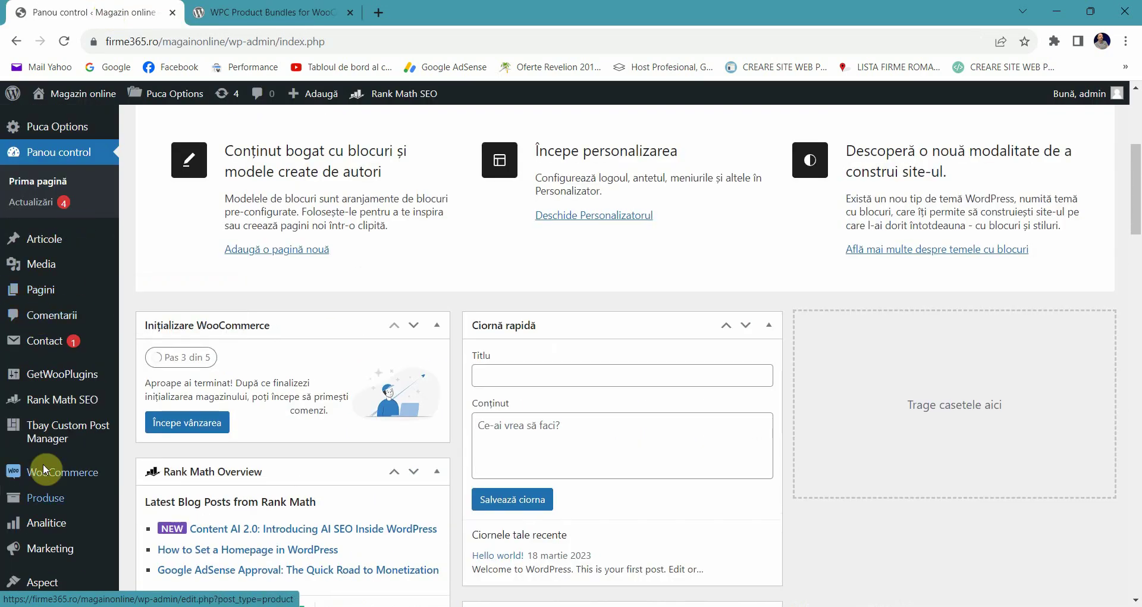
pyautogui.click(43, 499)
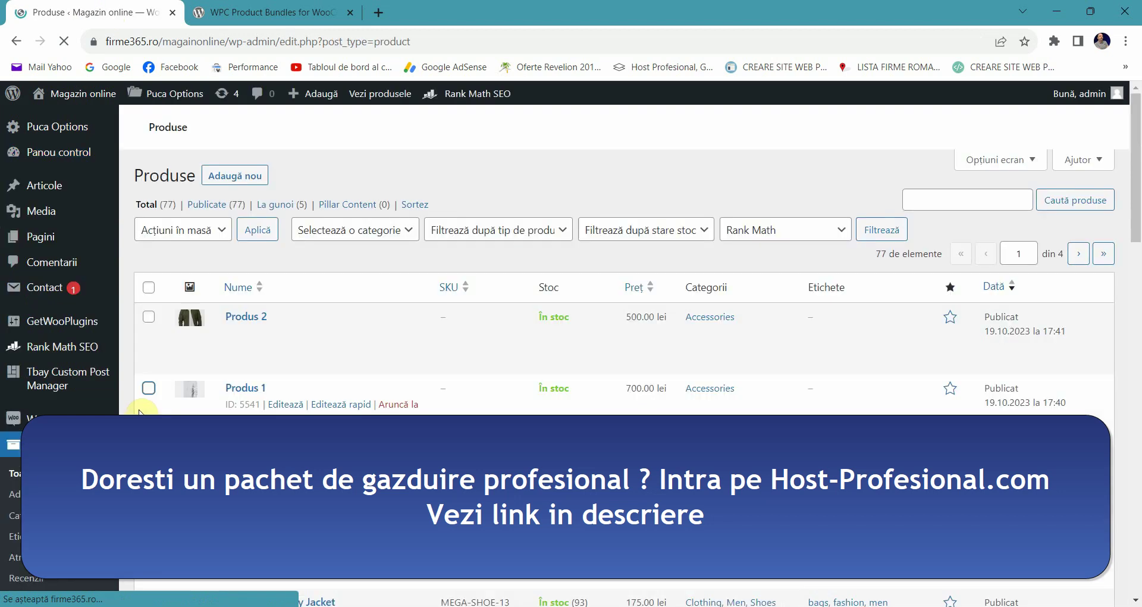
# Find Produs 1 in the product list and open its store page in a new browser tab.
pyautogui.scroll(-3, 290, 358)
pyautogui.scroll(2, 289, 358)
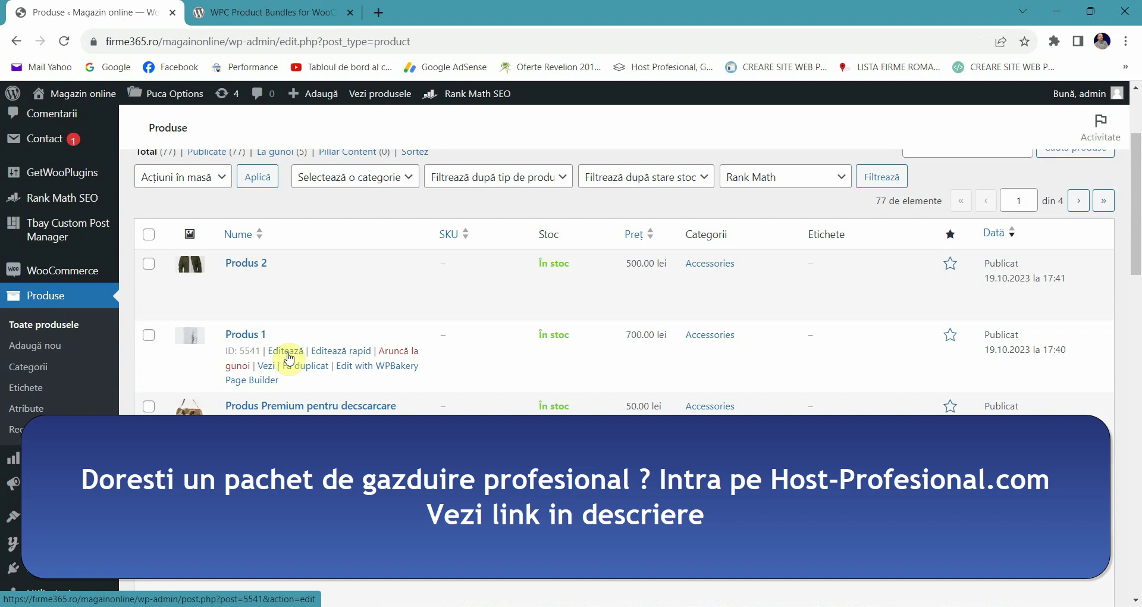
pyautogui.scroll(2, 289, 358)
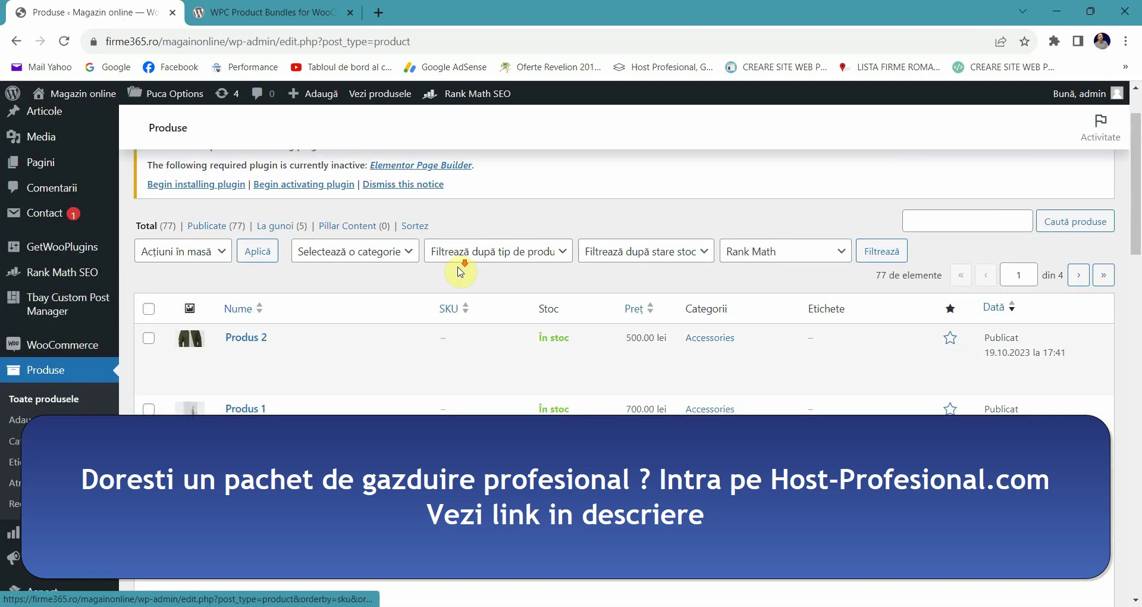
pyautogui.scroll(-4, 421, 189)
pyautogui.scroll(3, 334, 244)
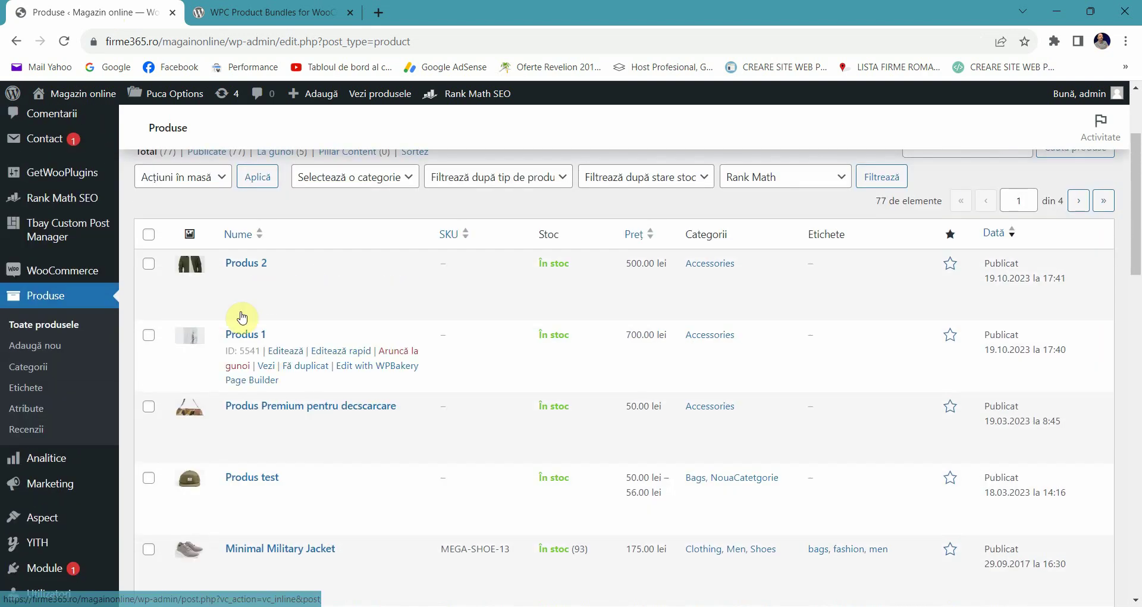
pyautogui.rightClick(266, 367)
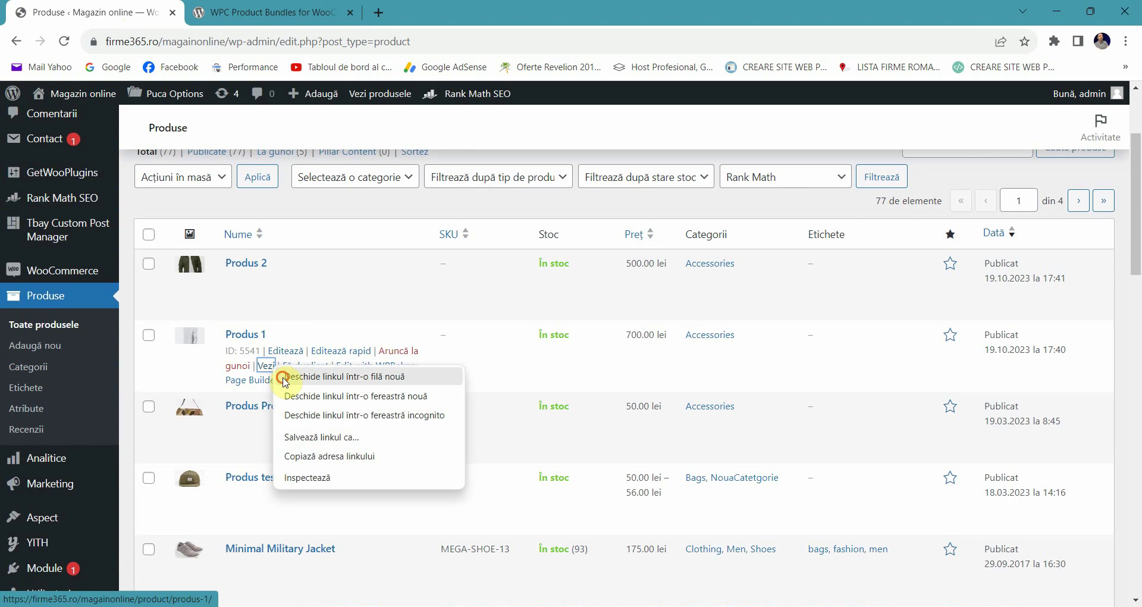
pyautogui.click(289, 379)
# Review the banner, name and description of WPC Product Bundles for WooCommerce on its WordPress.org plugin page.
pyautogui.click(297, 6)
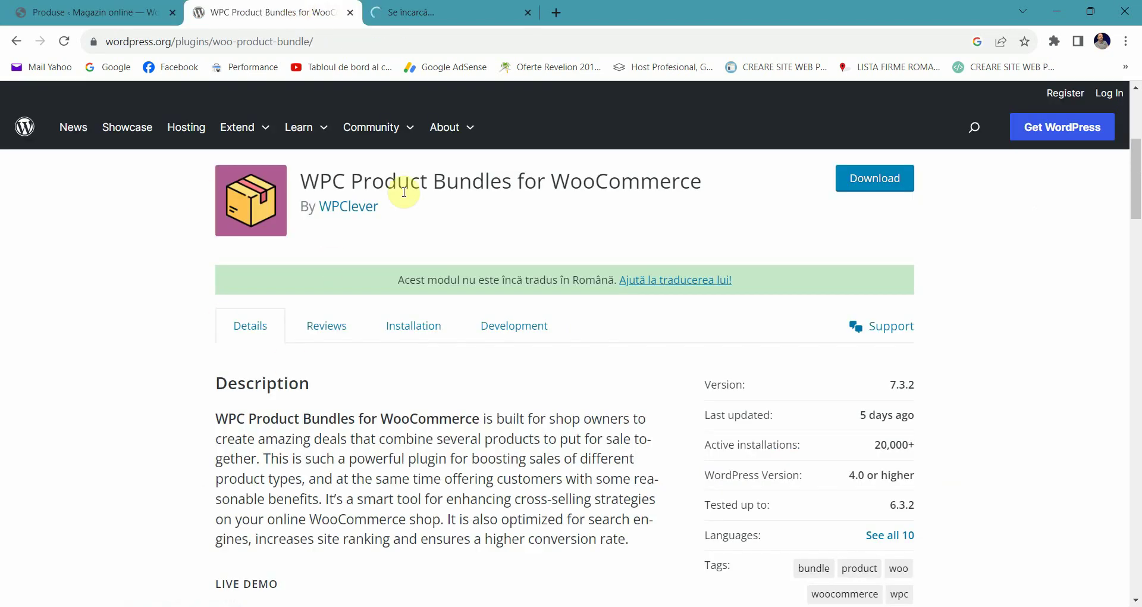
pyautogui.scroll(3, 438, 282)
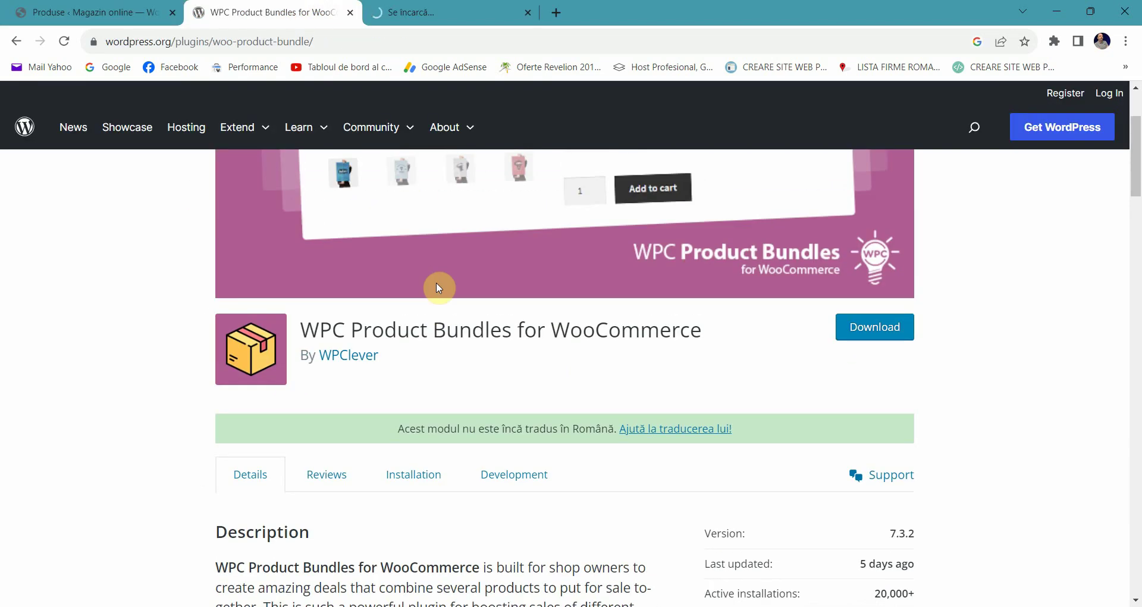
pyautogui.scroll(2, 411, 321)
pyautogui.scroll(-3, 403, 337)
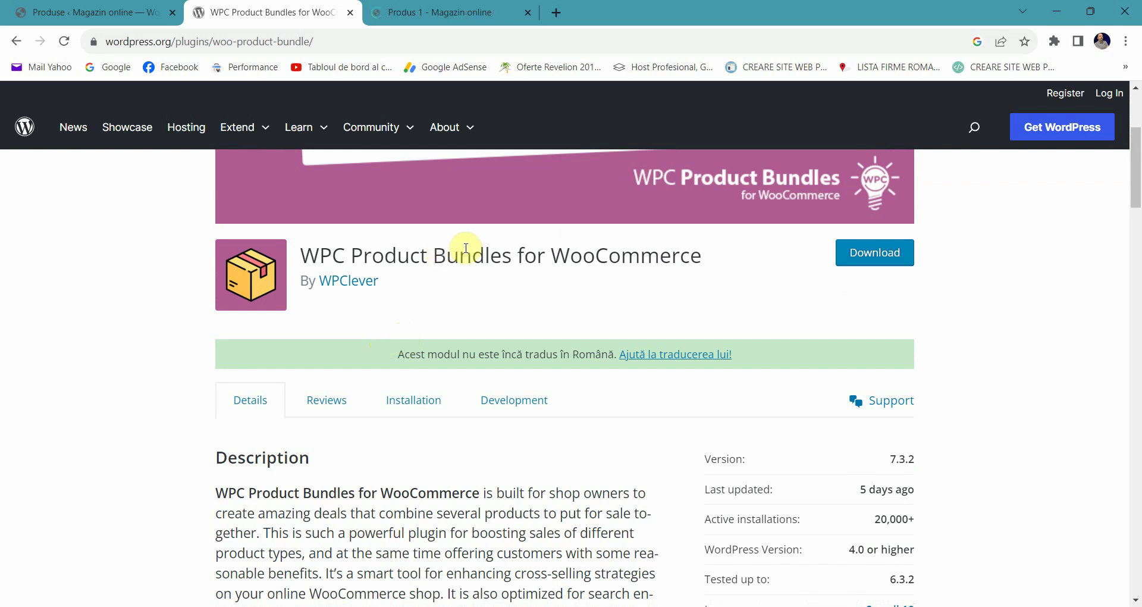
pyautogui.scroll(-1, 467, 250)
pyautogui.scroll(2, 468, 253)
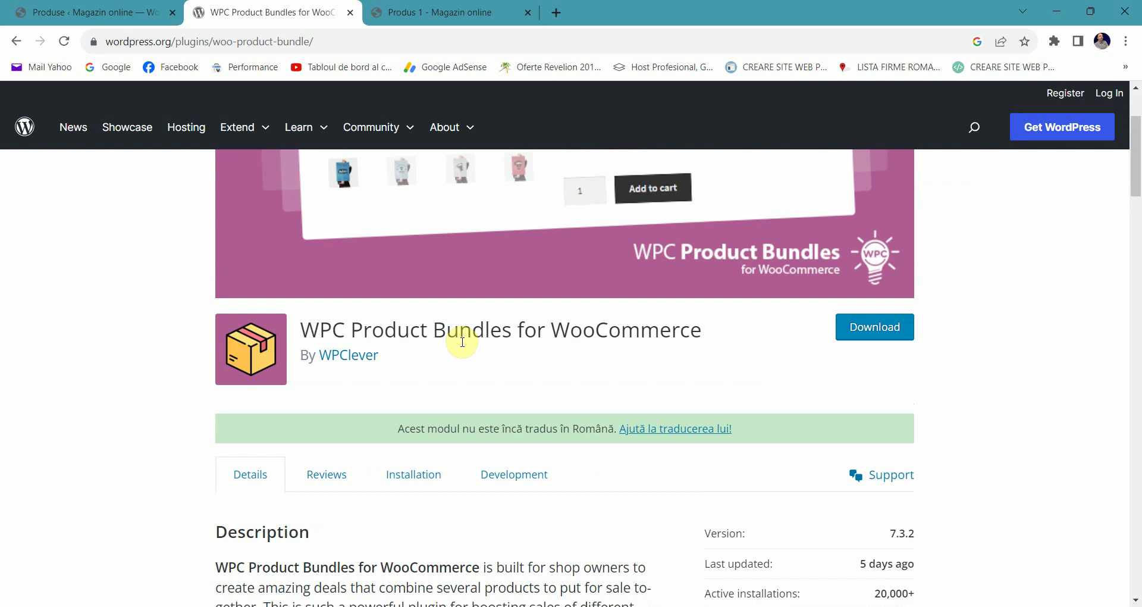
pyautogui.scroll(-3, 463, 342)
pyautogui.scroll(3, 463, 341)
pyautogui.scroll(-2, 396, 336)
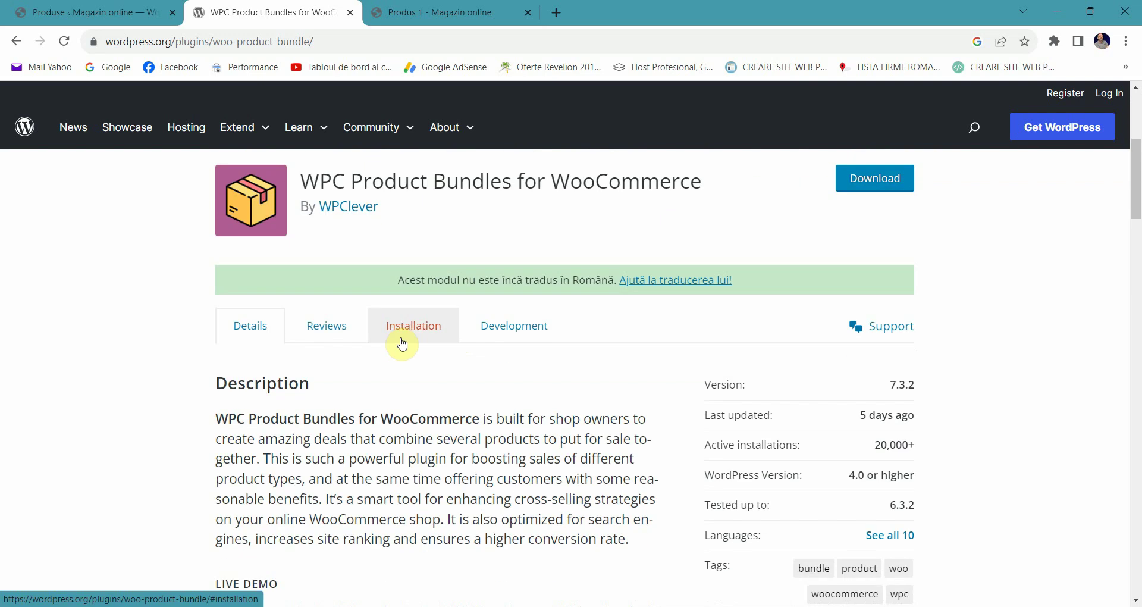
# Look over the Produs 1 store page, then return to the WordPress.org plugin page.
pyautogui.click(482, 12)
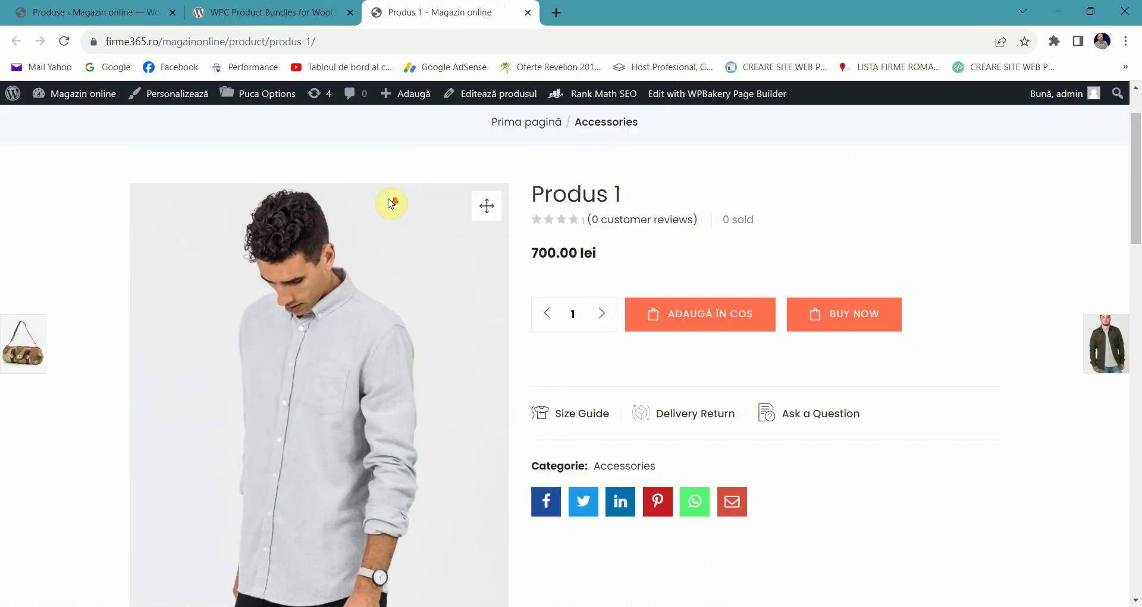
pyautogui.scroll(-5, 390, 204)
pyautogui.scroll(5, 390, 204)
pyautogui.click(279, 7)
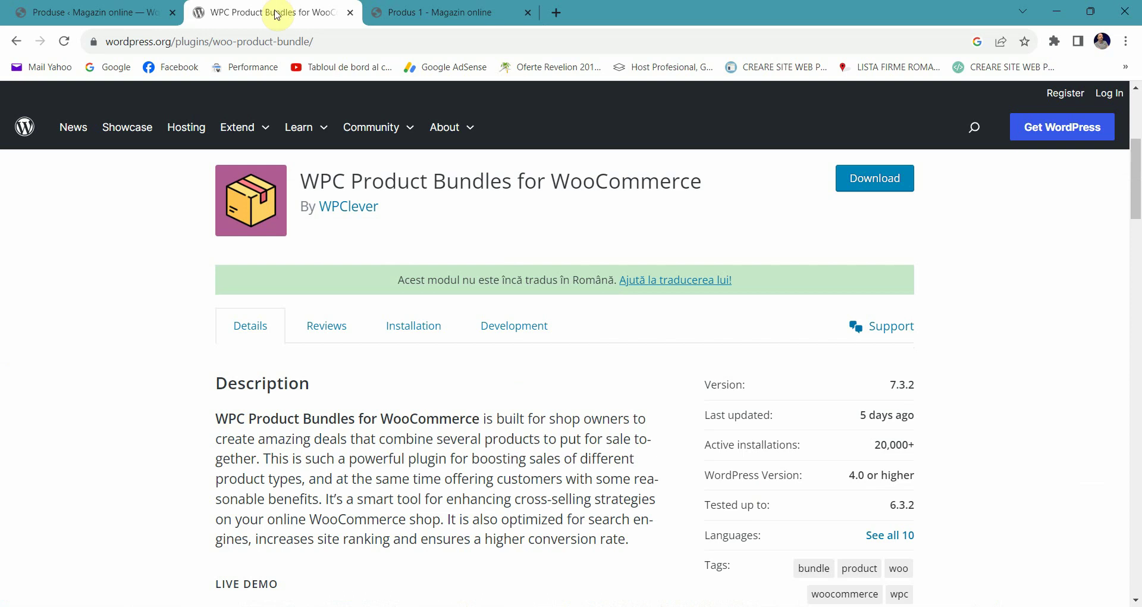
# Open the list of installed plugins in the store's WordPress admin.
pyautogui.click(91, 20)
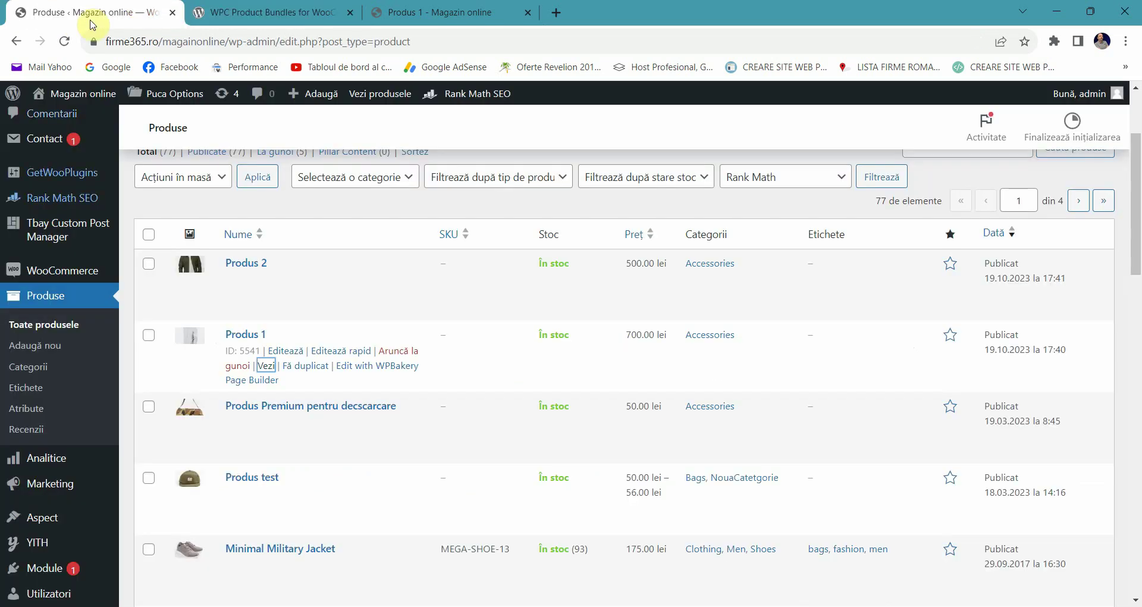
pyautogui.scroll(-2, 43, 336)
pyautogui.click(49, 420)
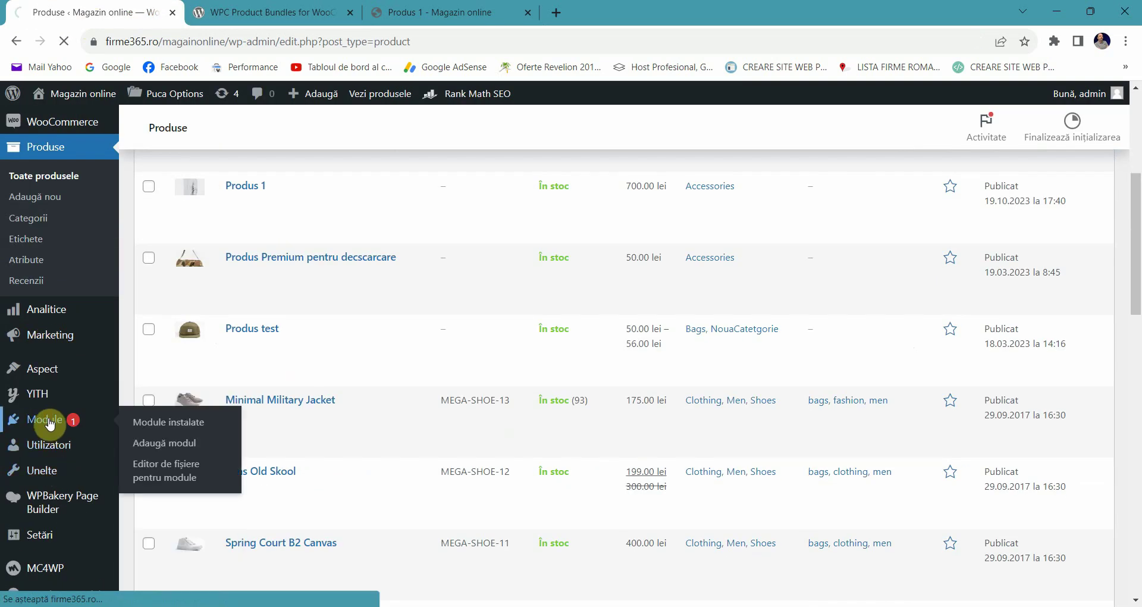
pyautogui.click(331, 9)
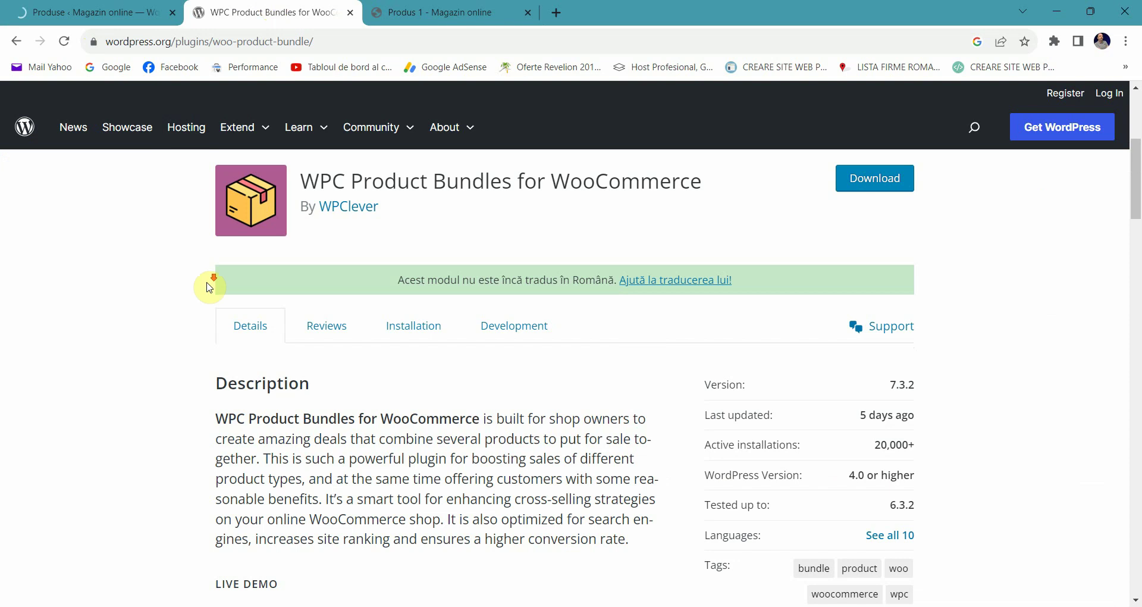
pyautogui.scroll(-3, 197, 275)
pyautogui.click(83, 12)
# Locate WPC Product Bundles for WooCommerce among the installed plugins and activate it.
pyautogui.scroll(-10, 191, 232)
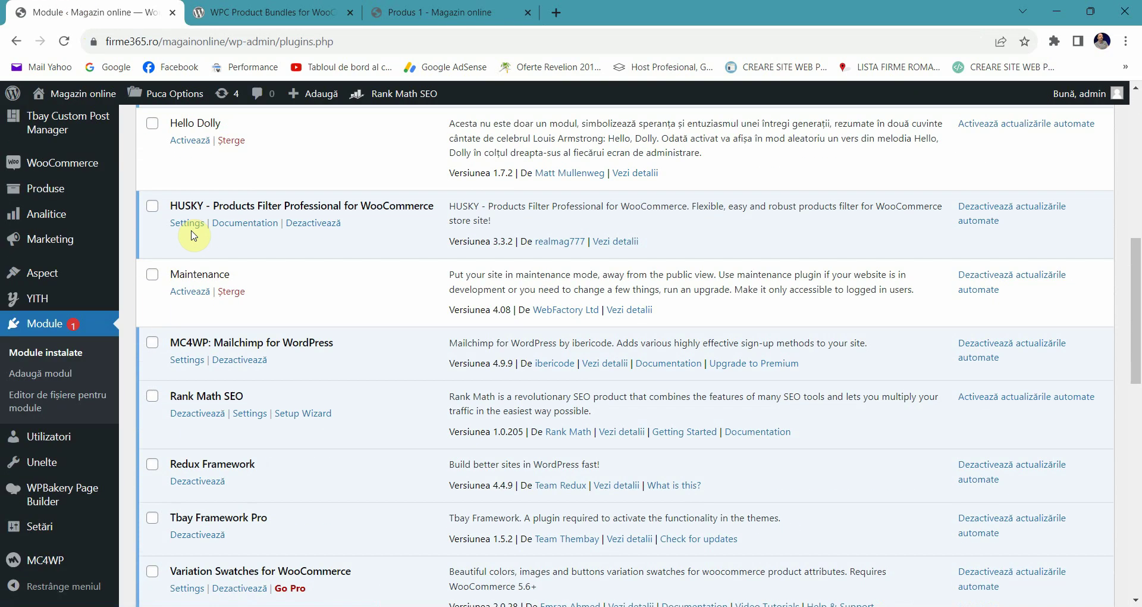
pyautogui.scroll(-9, 192, 235)
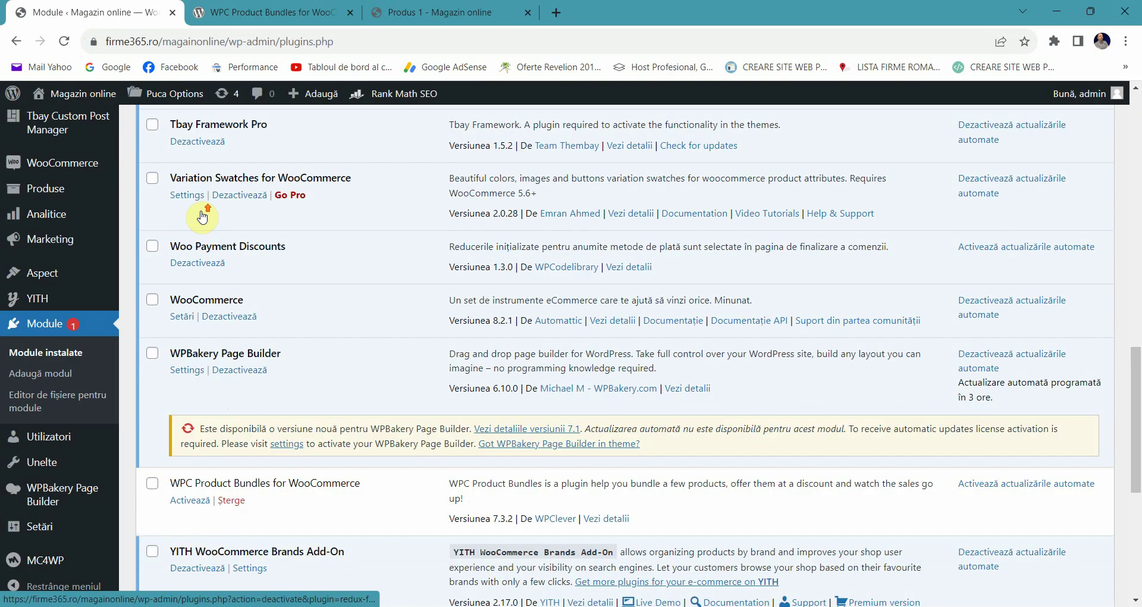
pyautogui.scroll(-4, 218, 221)
pyautogui.scroll(3, 208, 256)
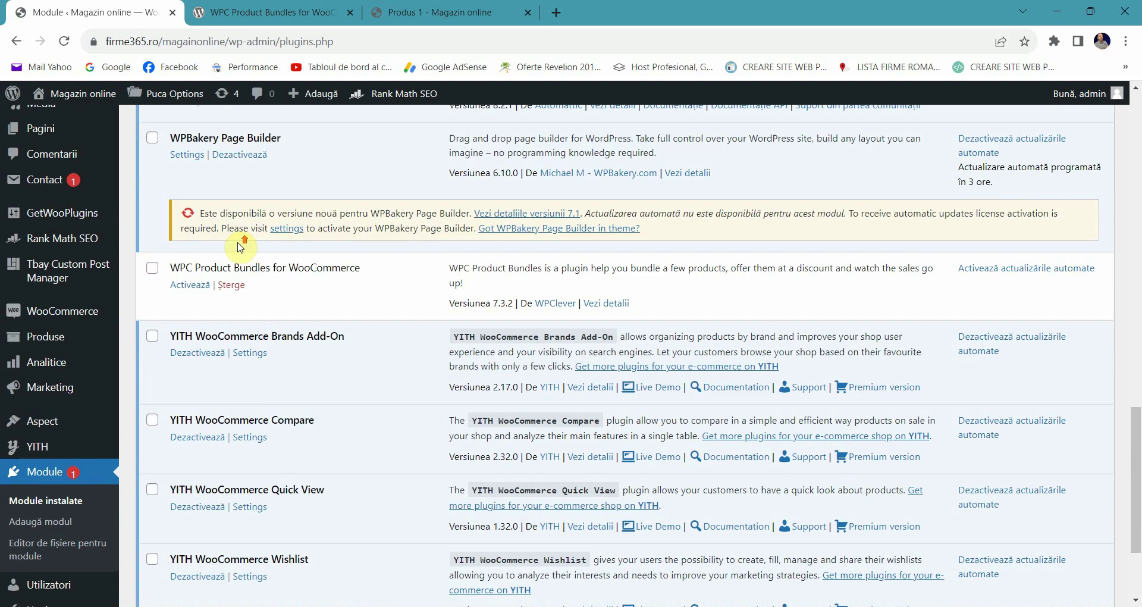
pyautogui.tripleClick(202, 267)
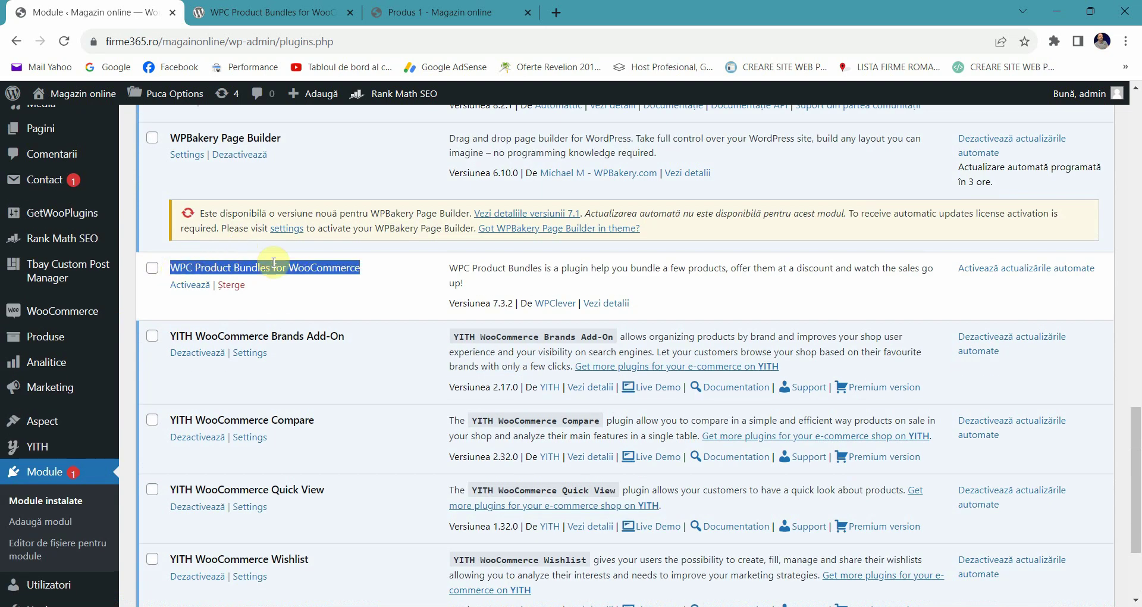
pyautogui.click(332, 263)
pyautogui.click(190, 286)
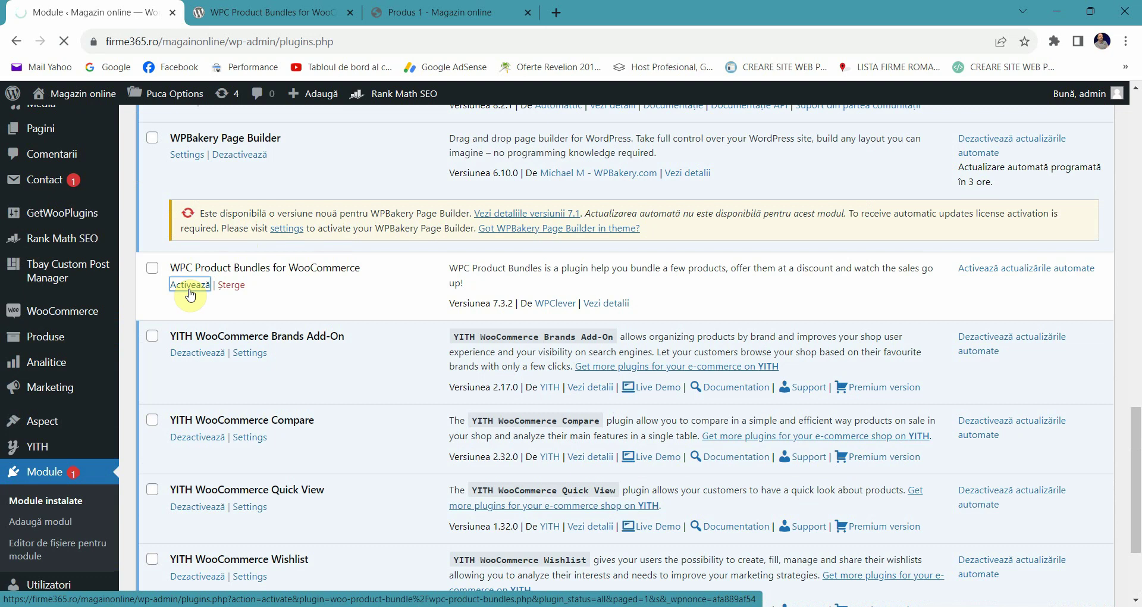
# Open the storefront's Shop page and look through its category filters and products.
pyautogui.click(448, 12)
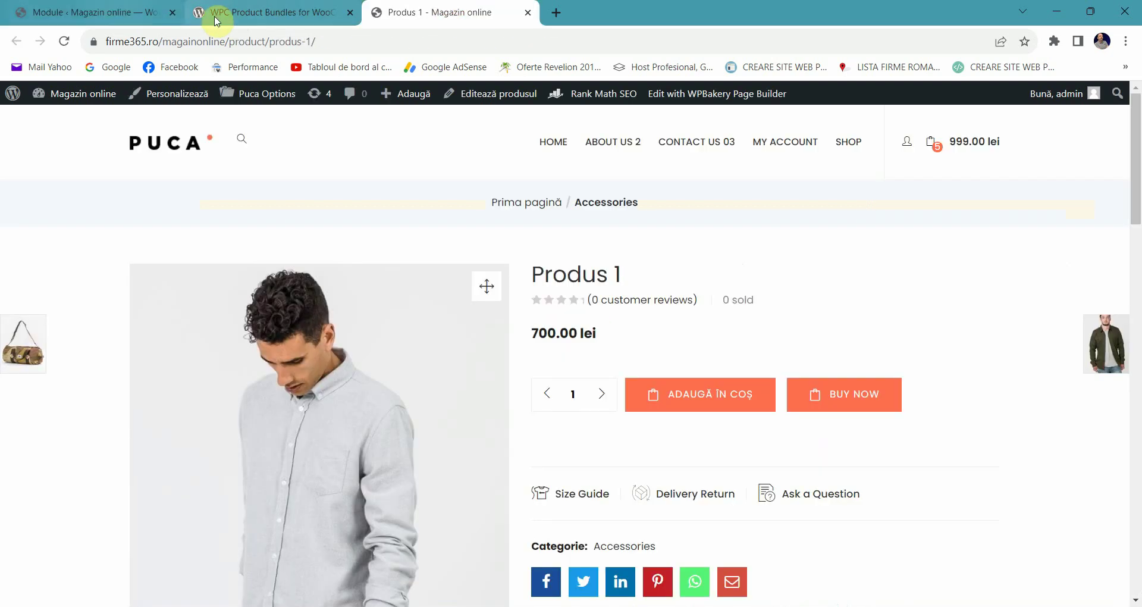
pyautogui.click(860, 139)
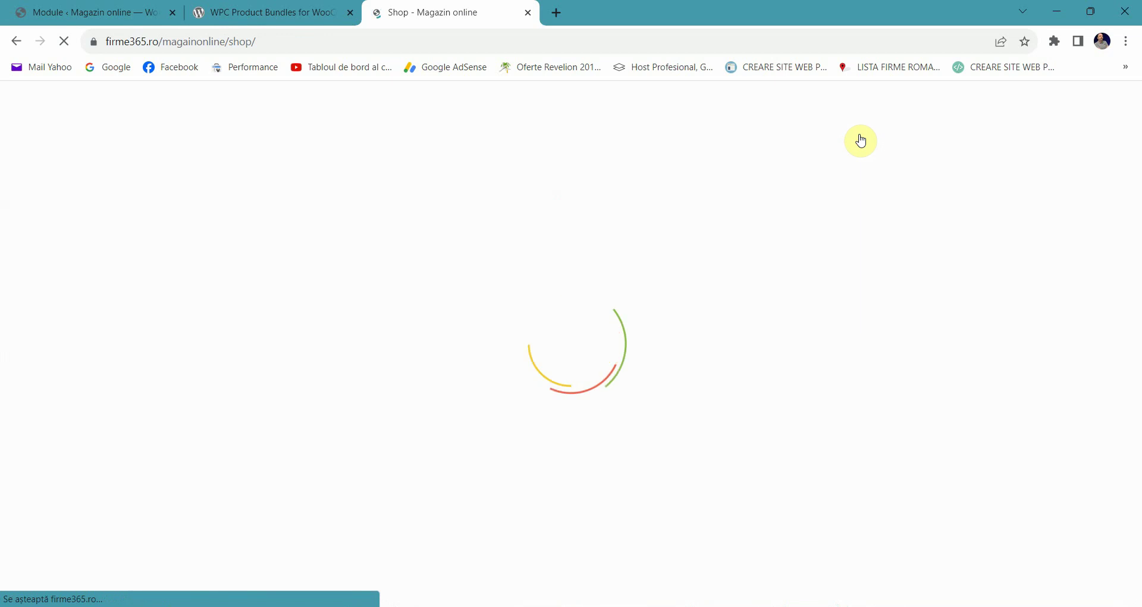
pyautogui.scroll(-5, 324, 311)
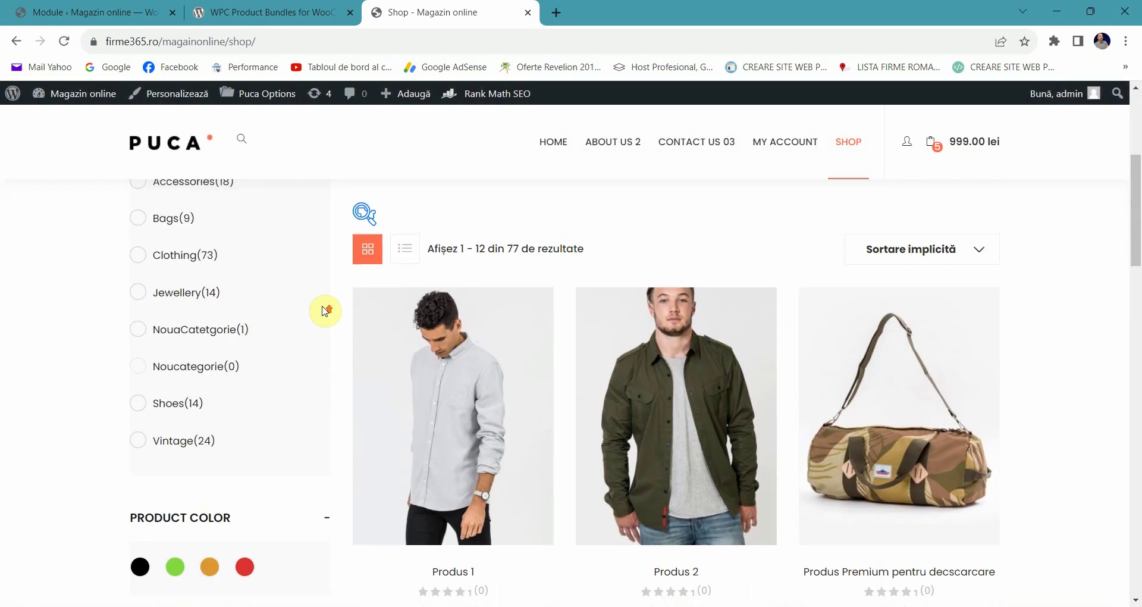
pyautogui.scroll(5, 324, 311)
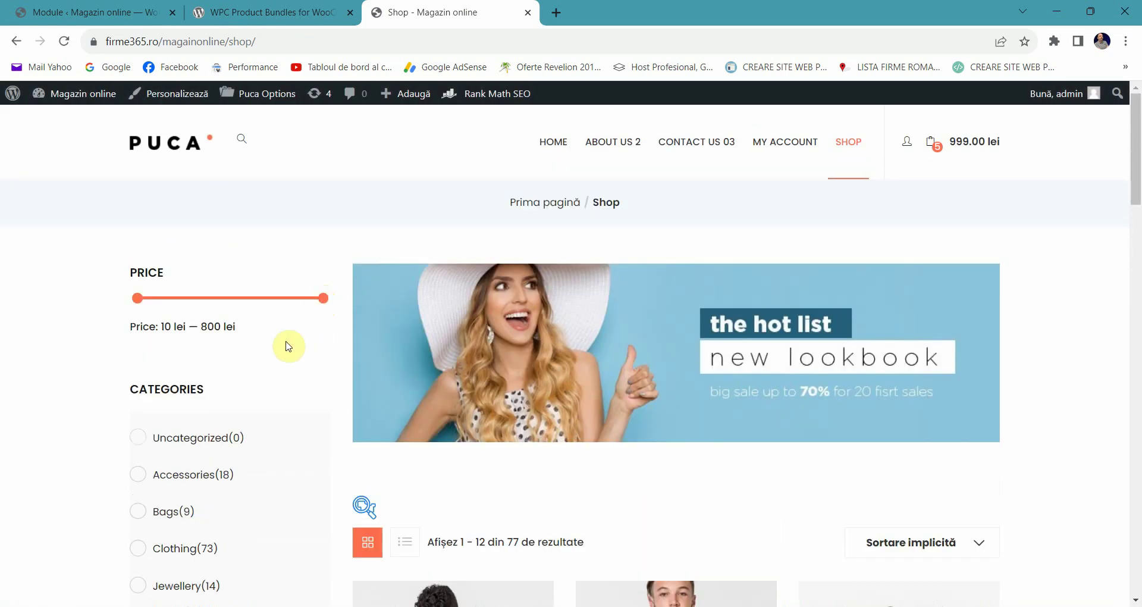
pyautogui.scroll(-2, 196, 340)
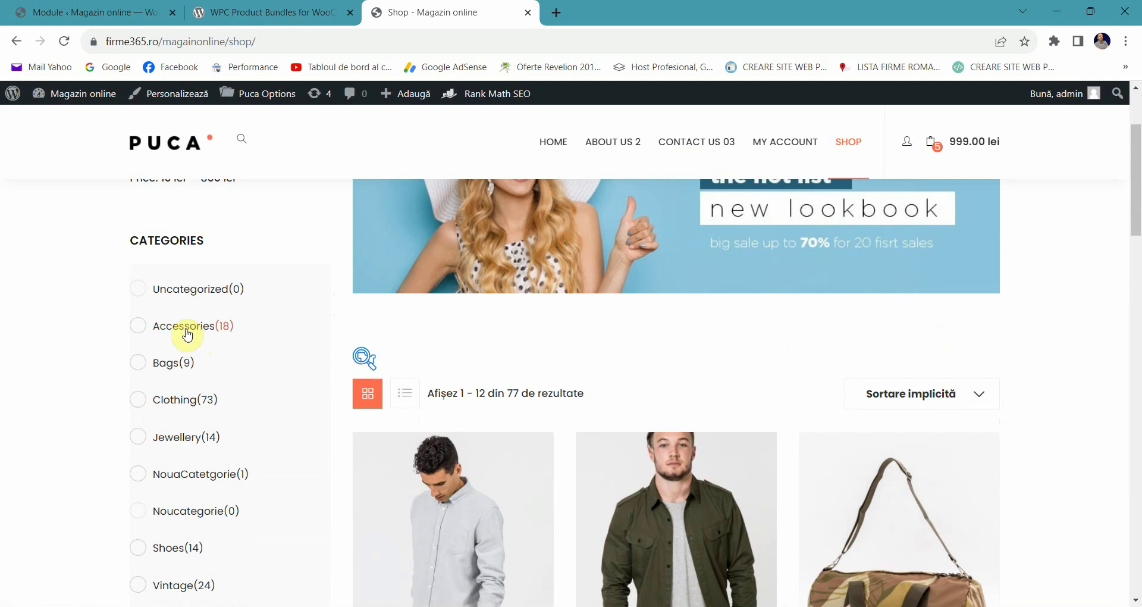
# Return to the WordPress admin and look through its navigation for the WPClever entry and its Product Bundles option.
pyautogui.click(84, 11)
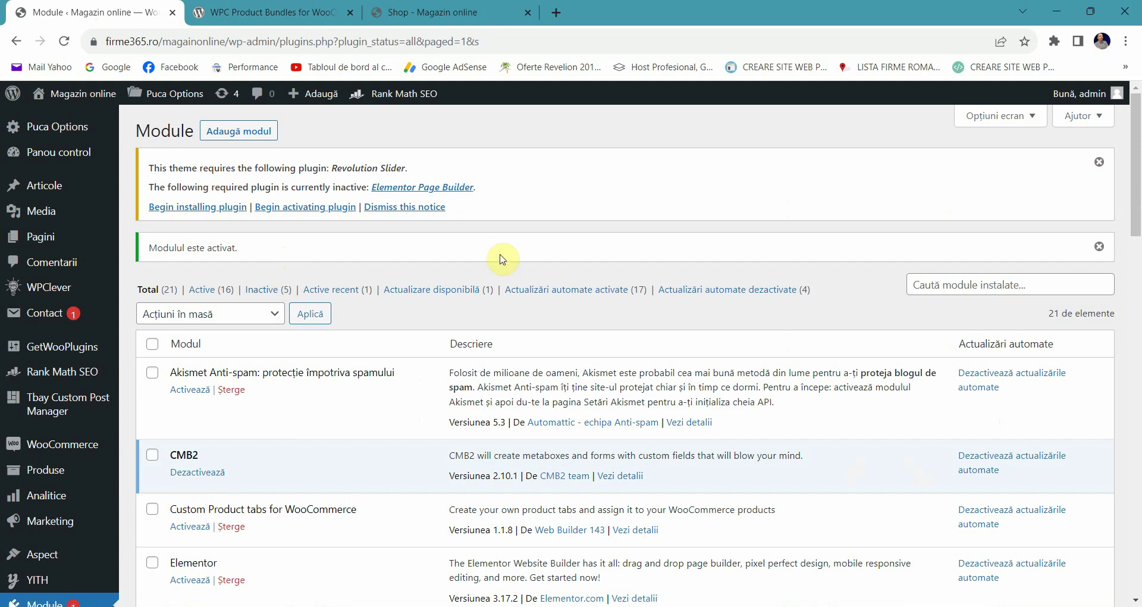
pyautogui.scroll(-3, 382, 275)
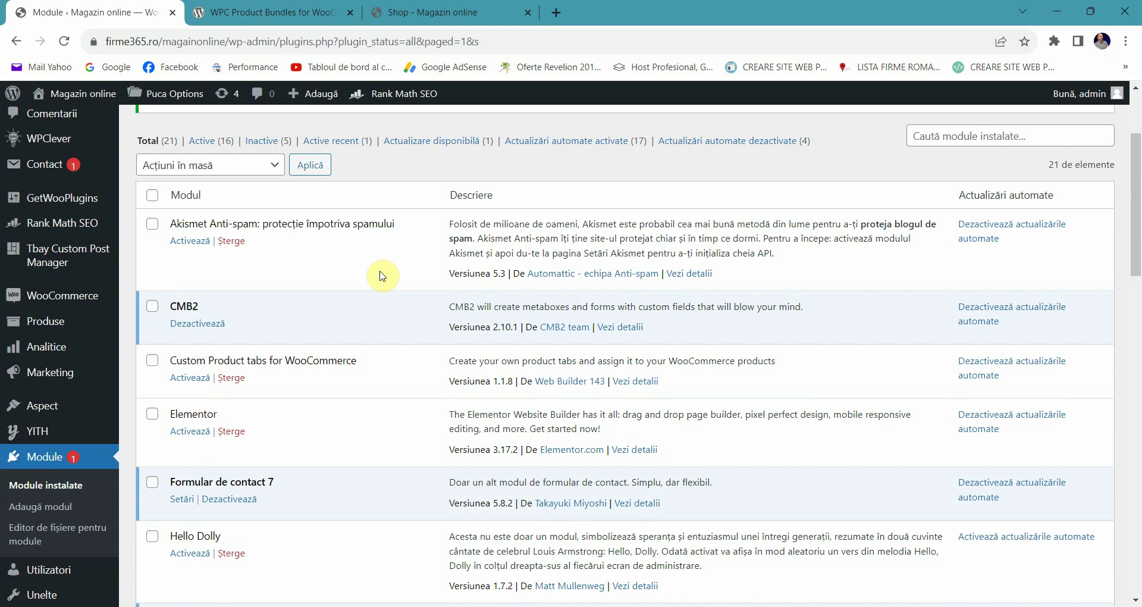
pyautogui.scroll(3, 382, 275)
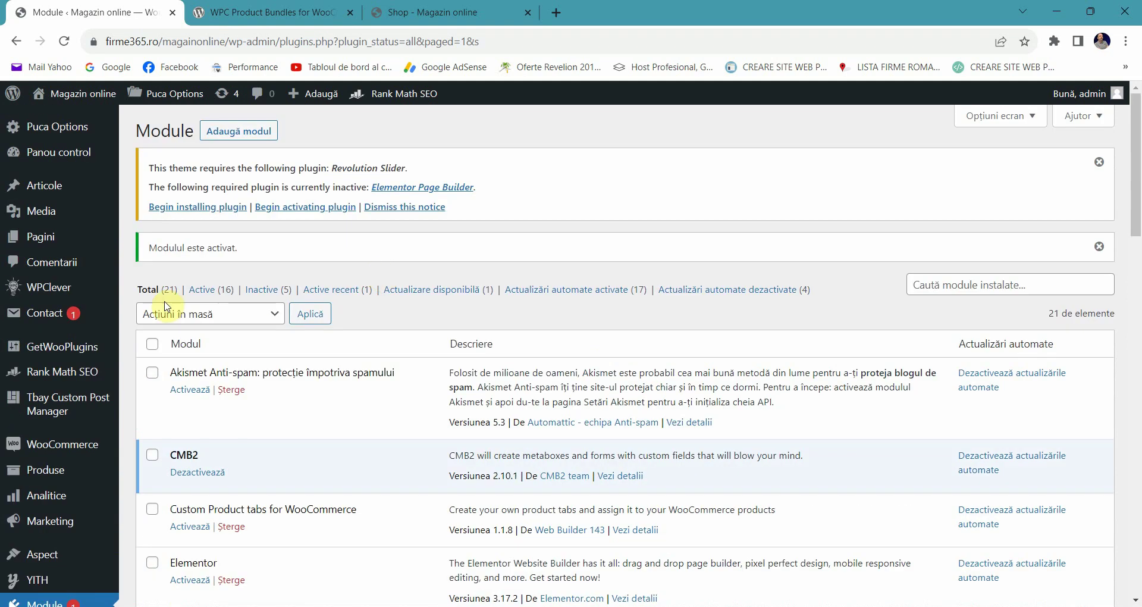
pyautogui.scroll(-1, 166, 306)
pyautogui.moveTo(70, 371)
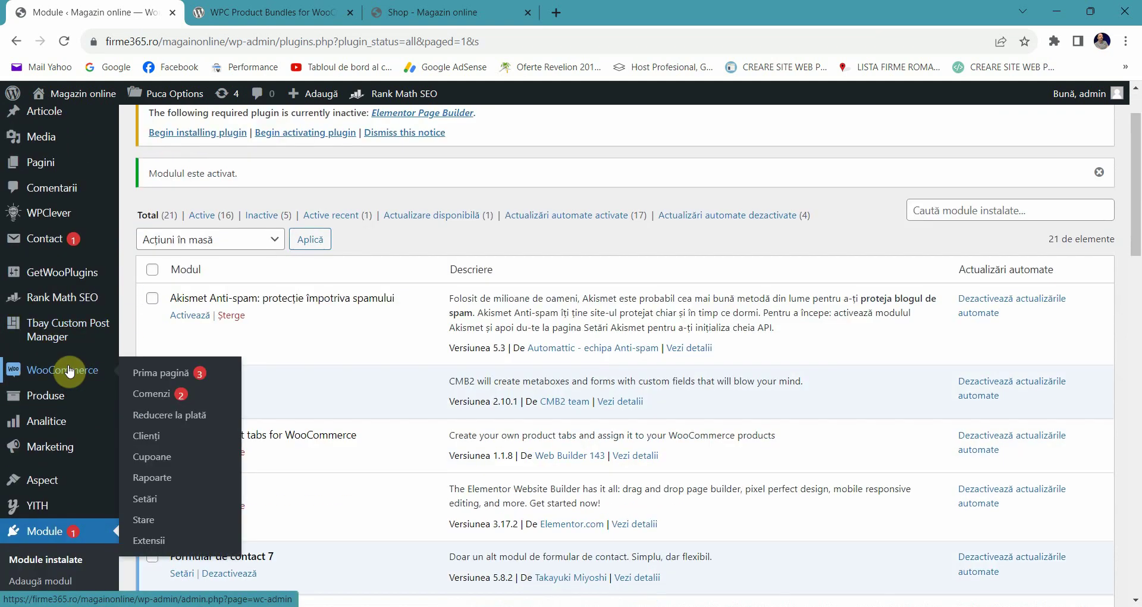
pyautogui.scroll(-7, 60, 452)
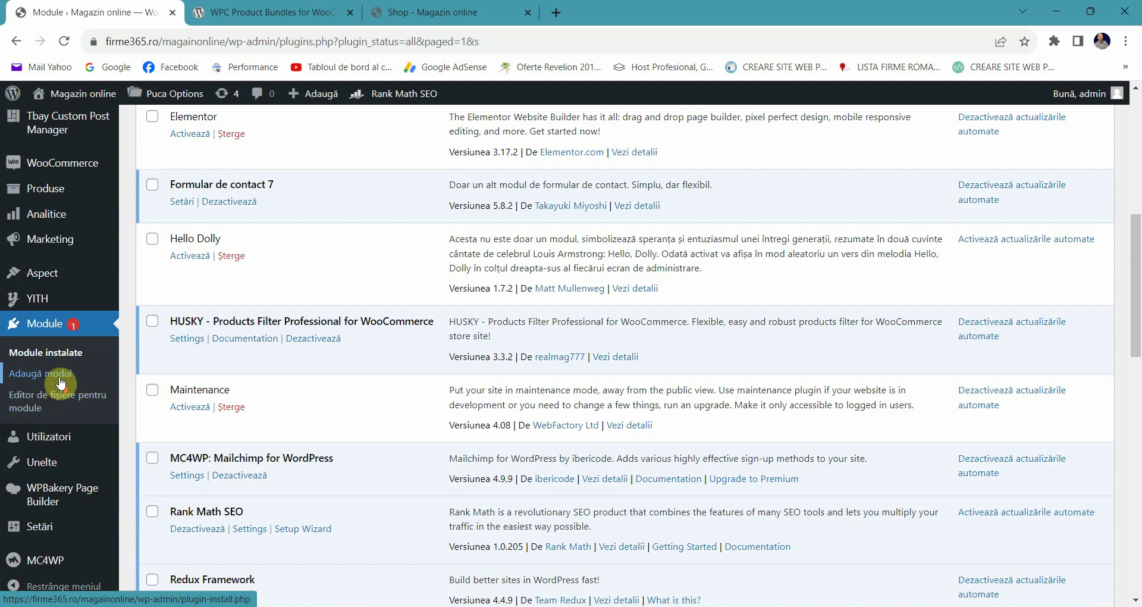
pyautogui.scroll(4, 60, 384)
pyautogui.moveTo(72, 342)
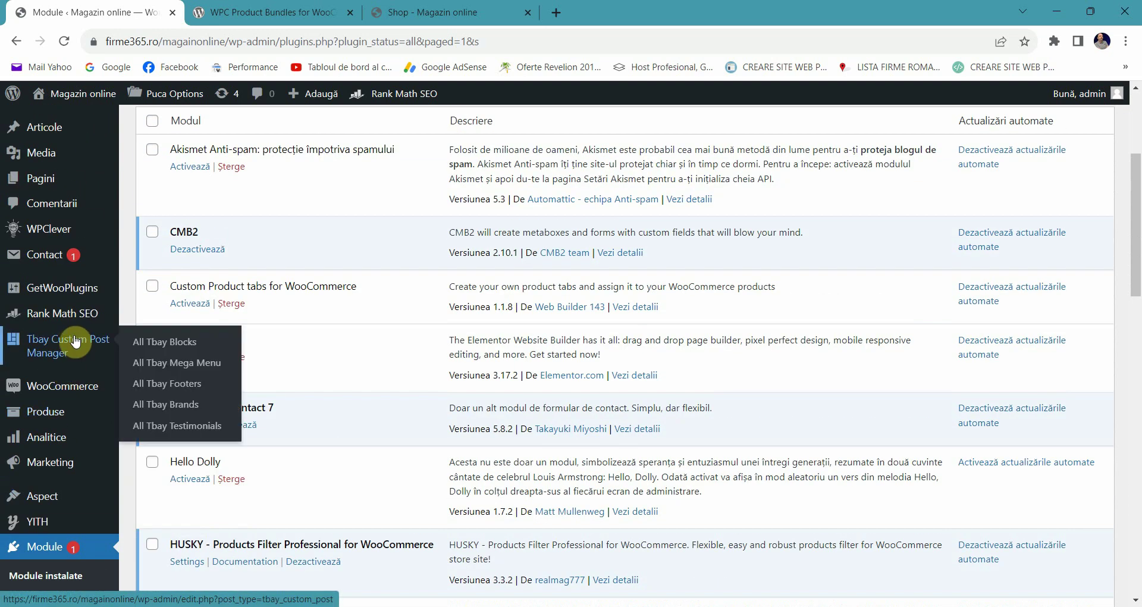
pyautogui.moveTo(57, 245)
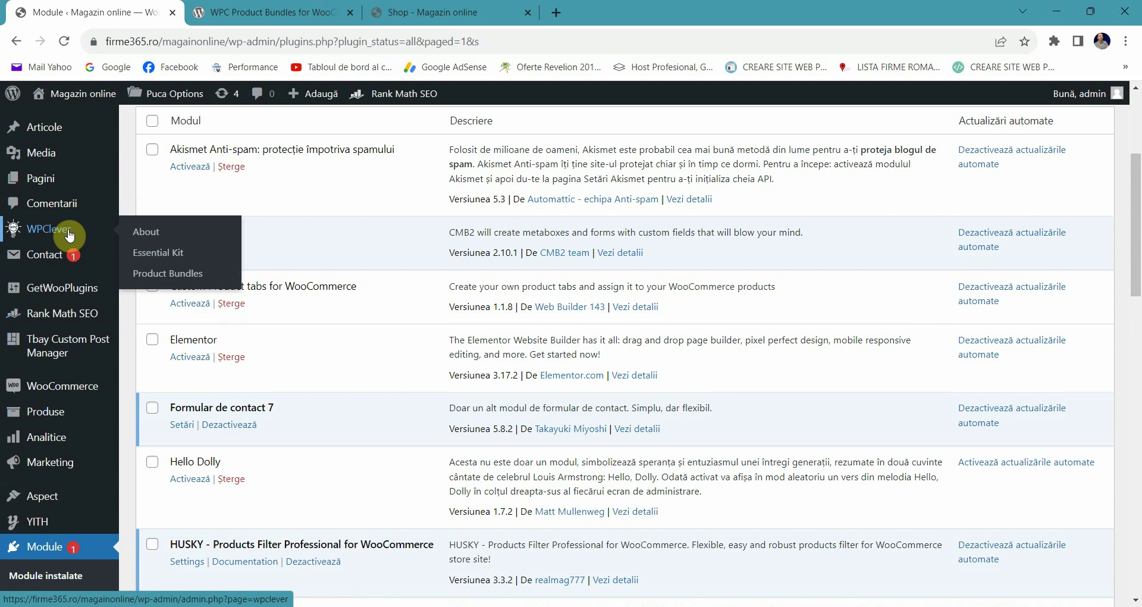
pyautogui.scroll(1, 69, 236)
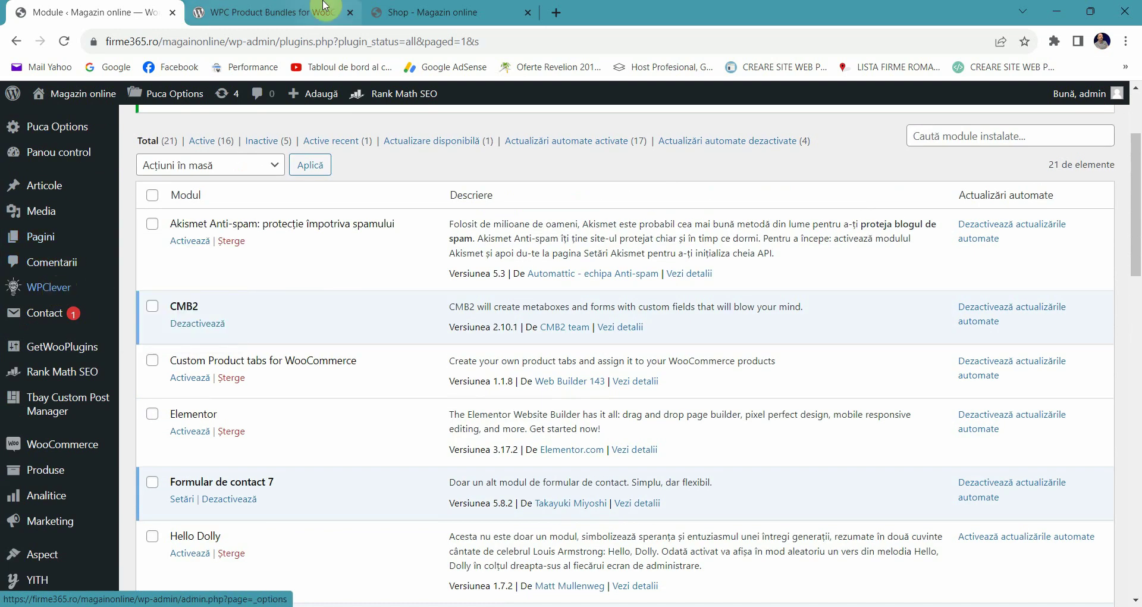
# Look at the WPC Product Bundles for WooCommerce page on wordpress.org, including its author, and return to the store's admin.
pyautogui.click(355, 12)
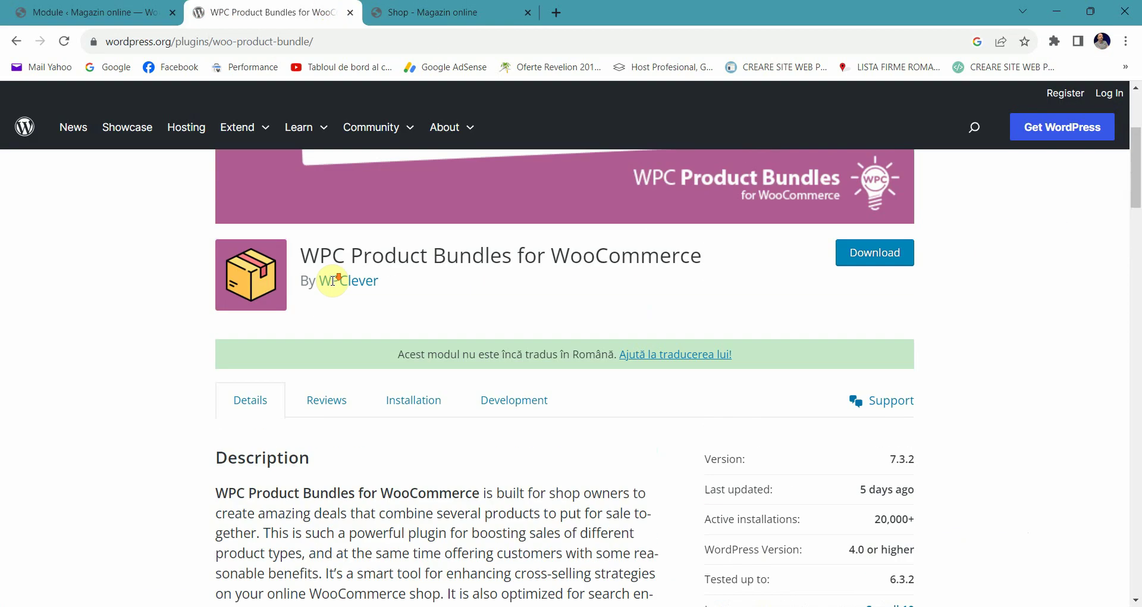
pyautogui.scroll(-3, 284, 327)
pyautogui.click(101, 12)
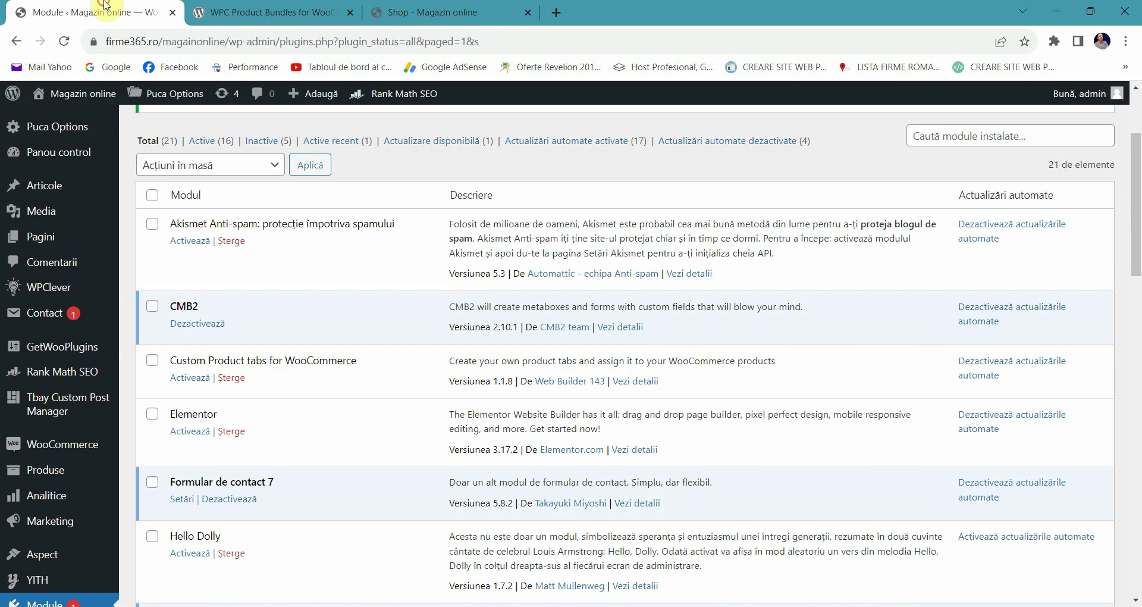
# Open the Product Bundles settings of WPClever in the WordPress admin.
pyautogui.moveTo(44, 289)
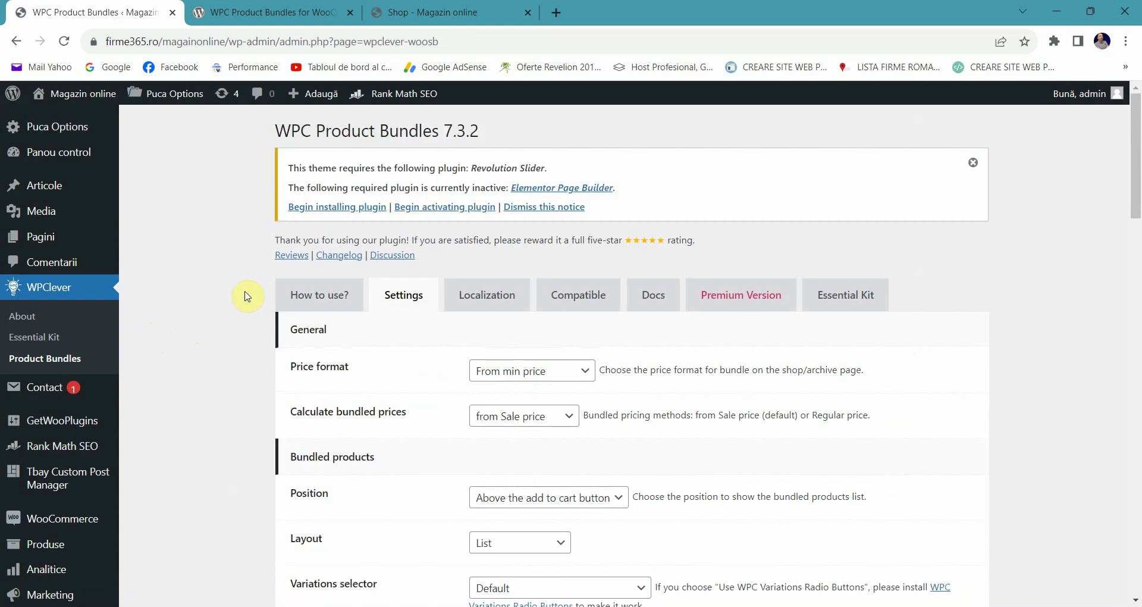
pyautogui.click(395, 290)
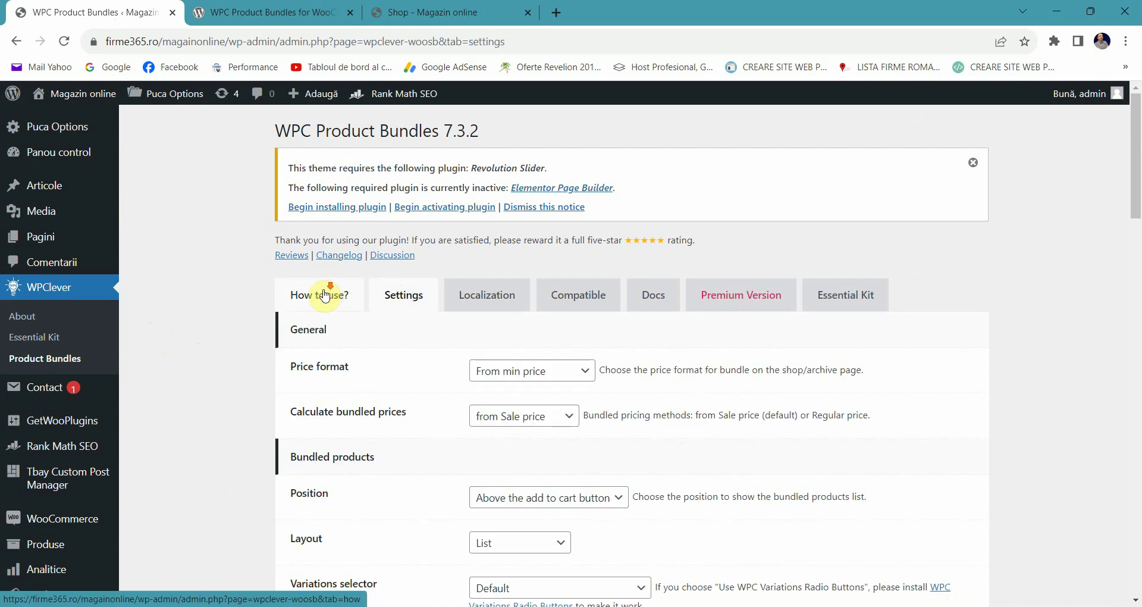
pyautogui.scroll(-2, 327, 293)
pyautogui.scroll(2, 327, 293)
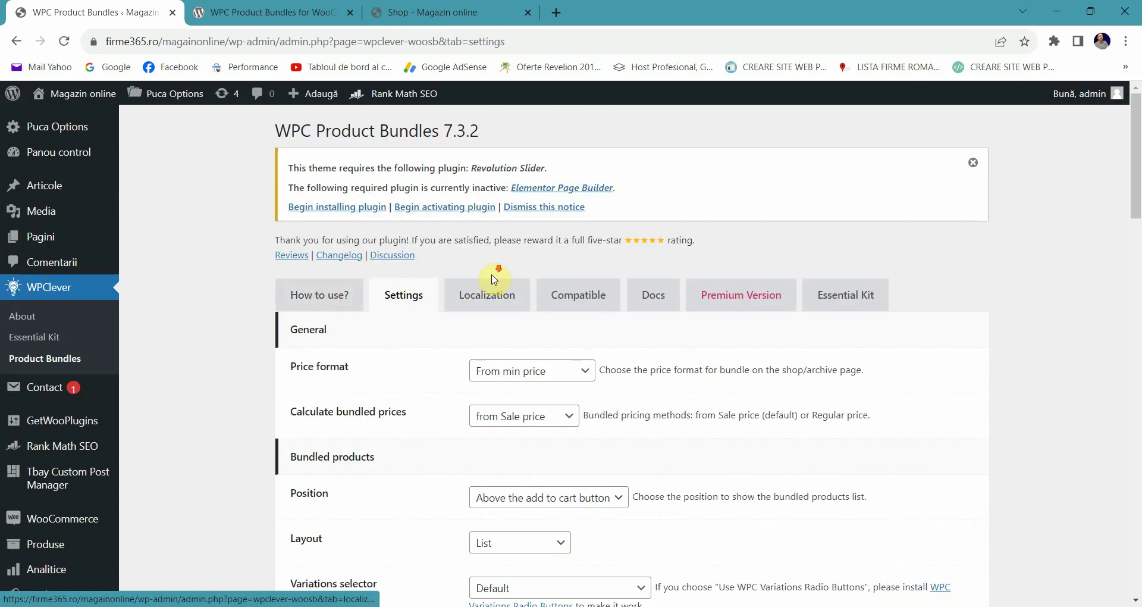
pyautogui.scroll(-4, 472, 268)
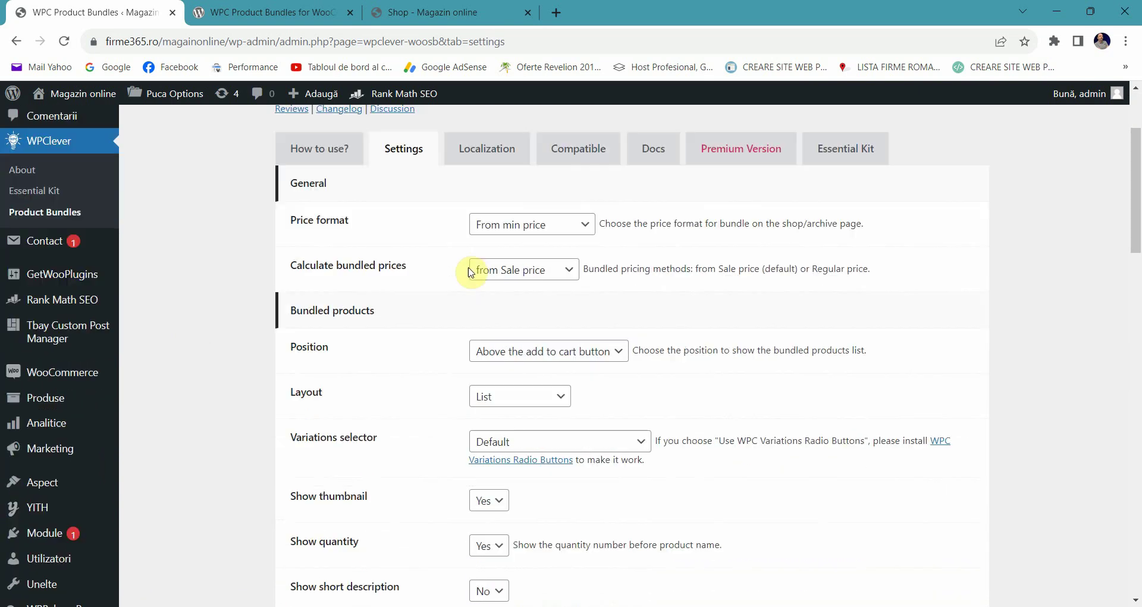
# Set the bundle price format to Min - max and check the options for calculating bundled prices.
pyautogui.click(537, 223)
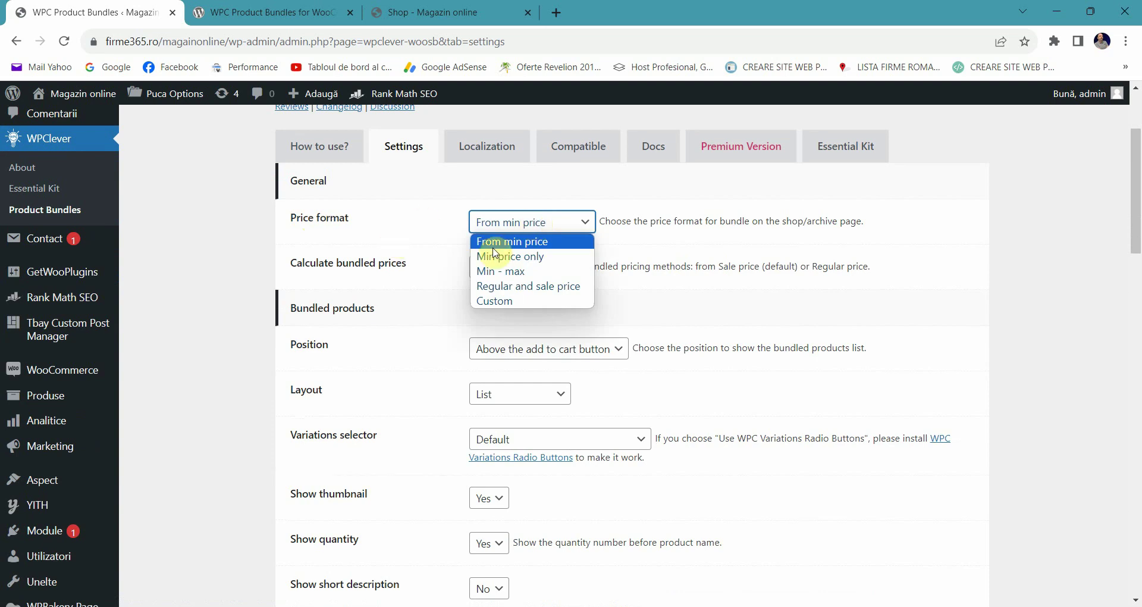
pyautogui.click(529, 275)
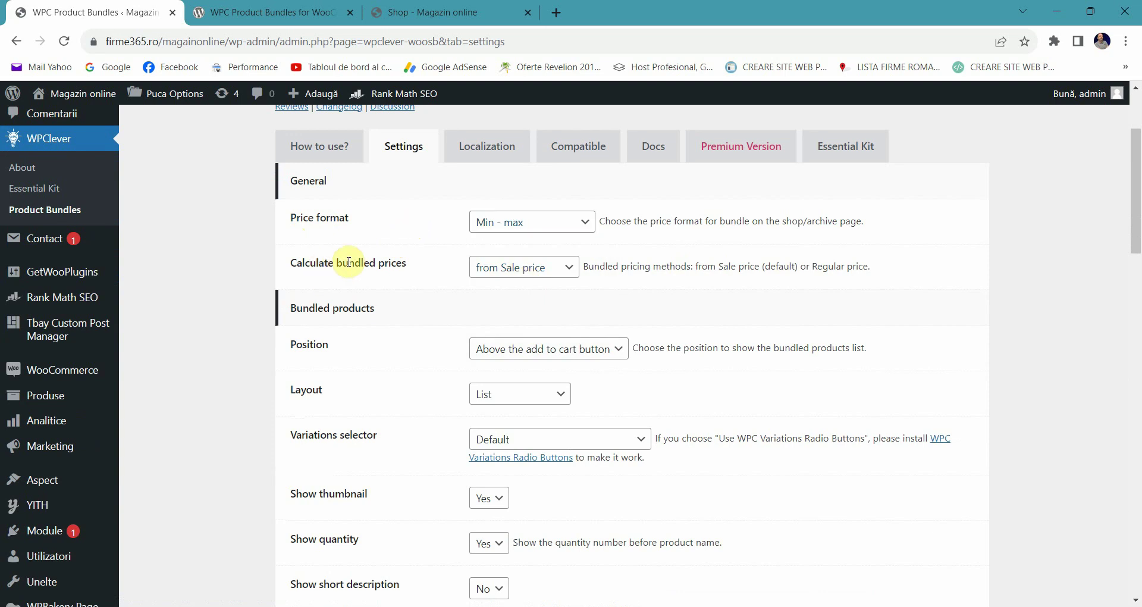
pyautogui.tripleClick(349, 261)
pyautogui.click(426, 256)
pyautogui.click(523, 271)
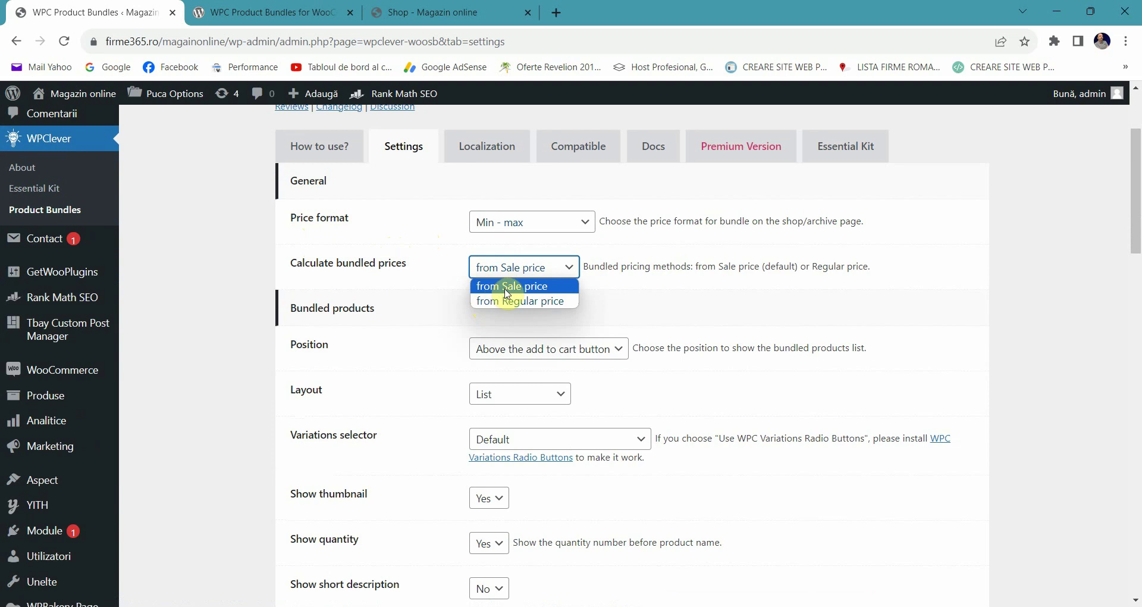
pyautogui.click(416, 274)
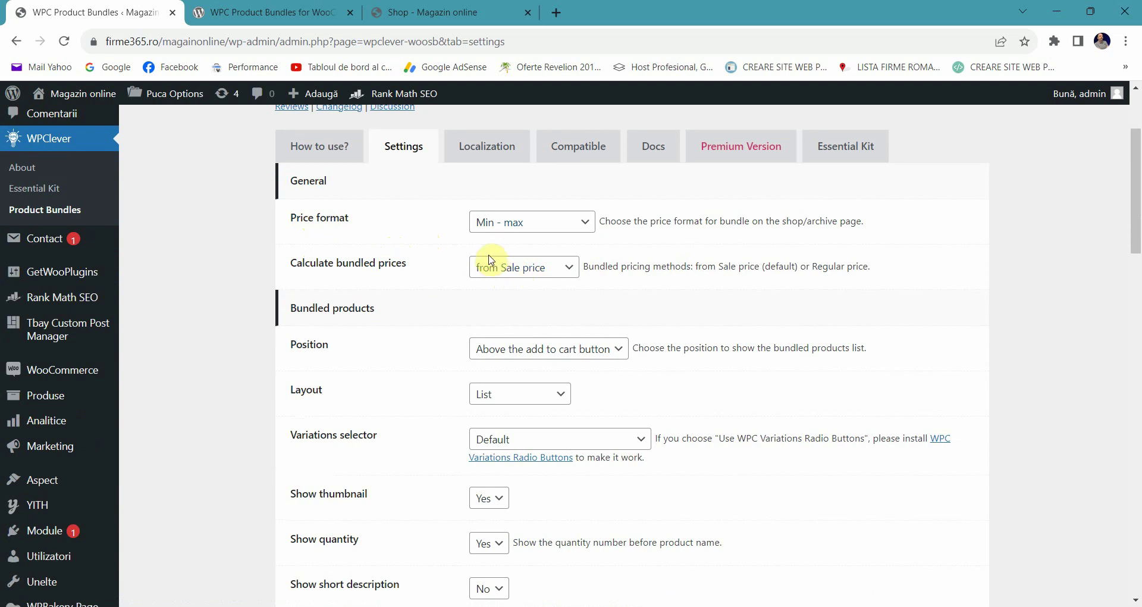
# Check which options are offered for the bundled products' position, layout and variations selector.
pyautogui.scroll(-1, 491, 260)
pyautogui.click(476, 275)
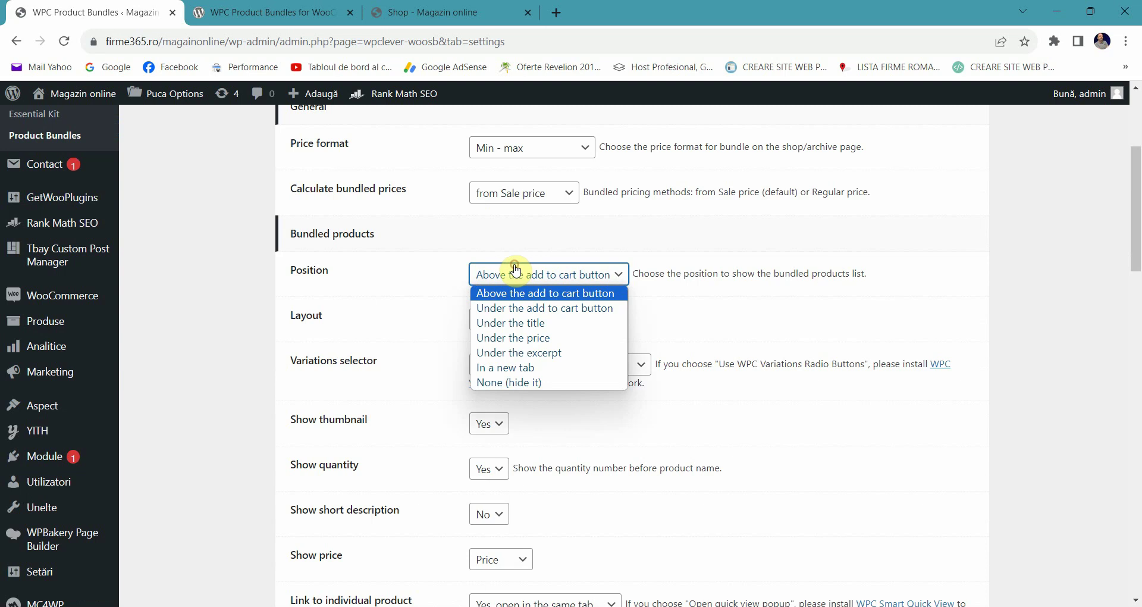
pyautogui.click(426, 275)
pyautogui.click(478, 320)
pyautogui.click(418, 306)
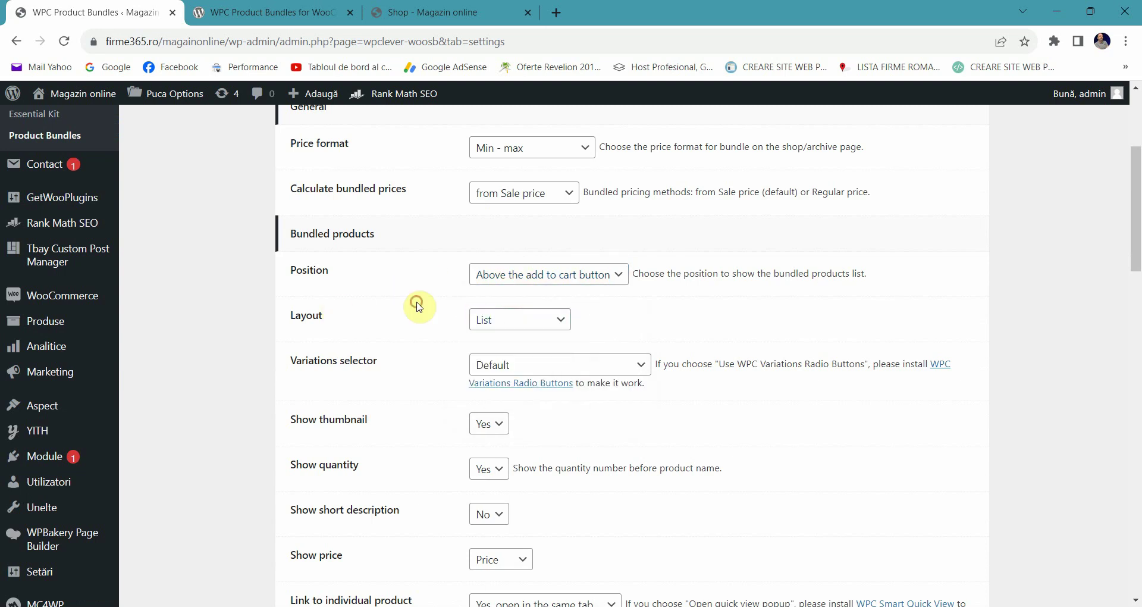
pyautogui.scroll(-1, 393, 309)
pyautogui.click(494, 288)
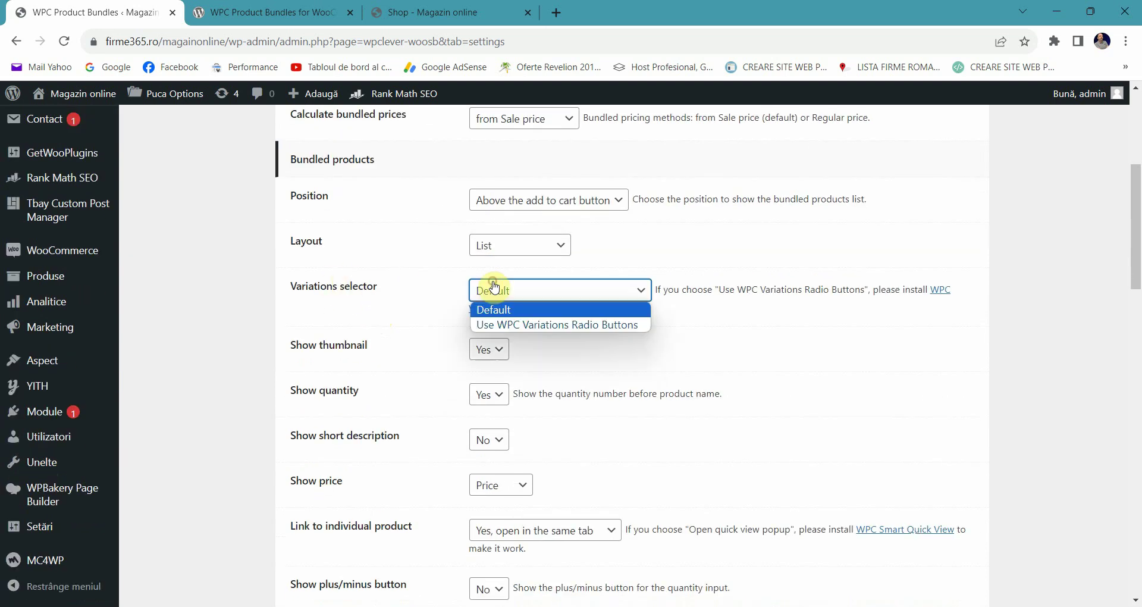
pyautogui.click(439, 287)
pyautogui.click(484, 290)
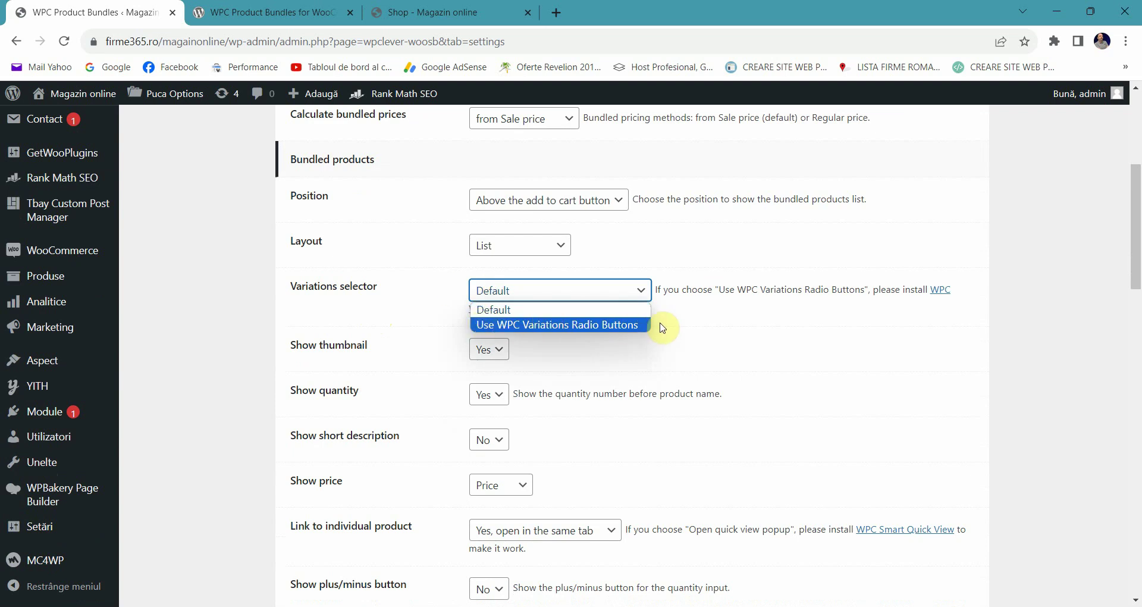
pyautogui.click(418, 290)
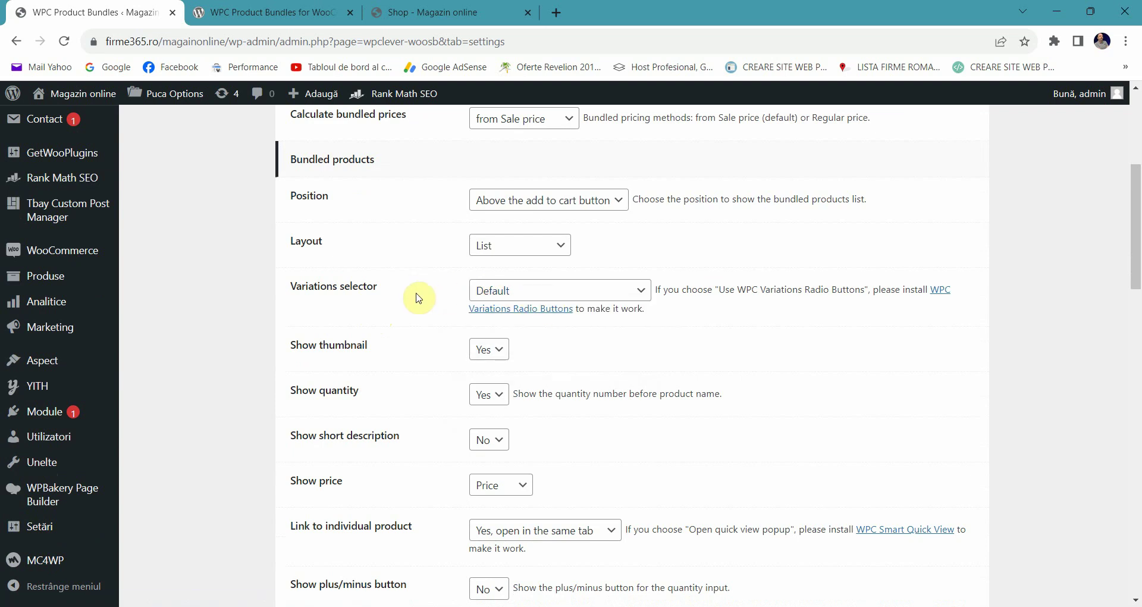
# Look through the remaining bundled products settings, from thumbnail and quantity display to image and price changes.
pyautogui.scroll(-1, 405, 268)
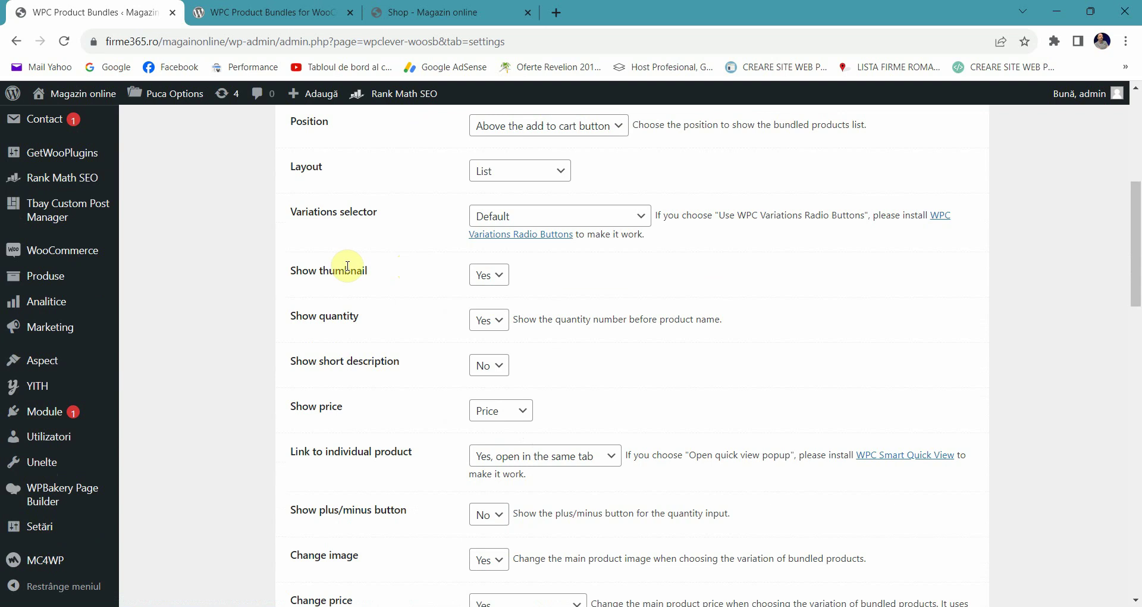
pyautogui.scroll(-1, 315, 262)
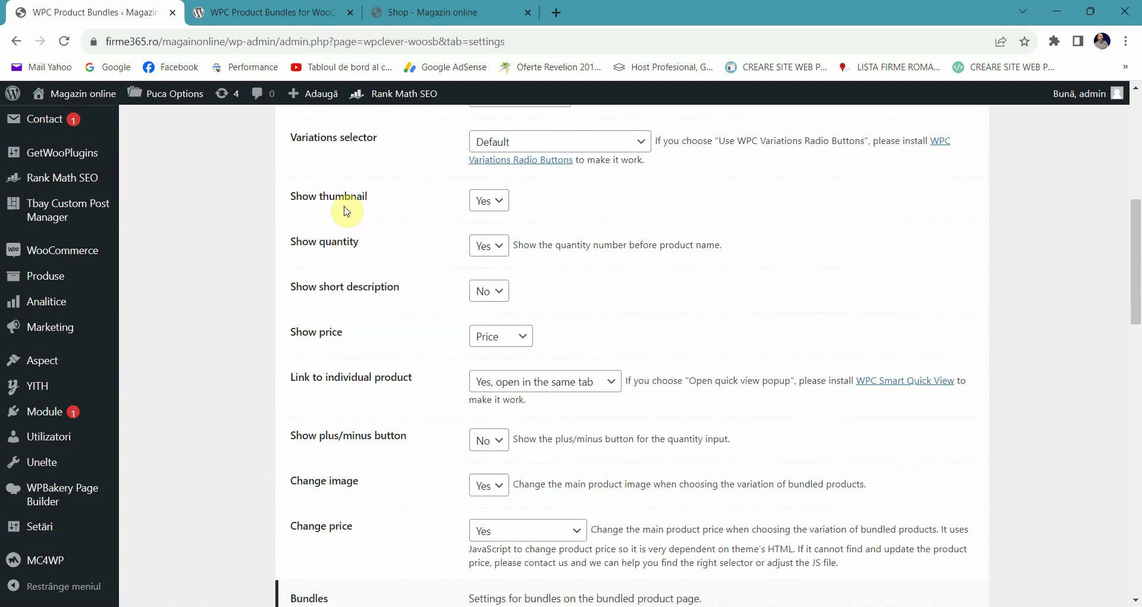
pyautogui.tripleClick(337, 288)
pyautogui.click(387, 287)
pyautogui.scroll(-1, 384, 291)
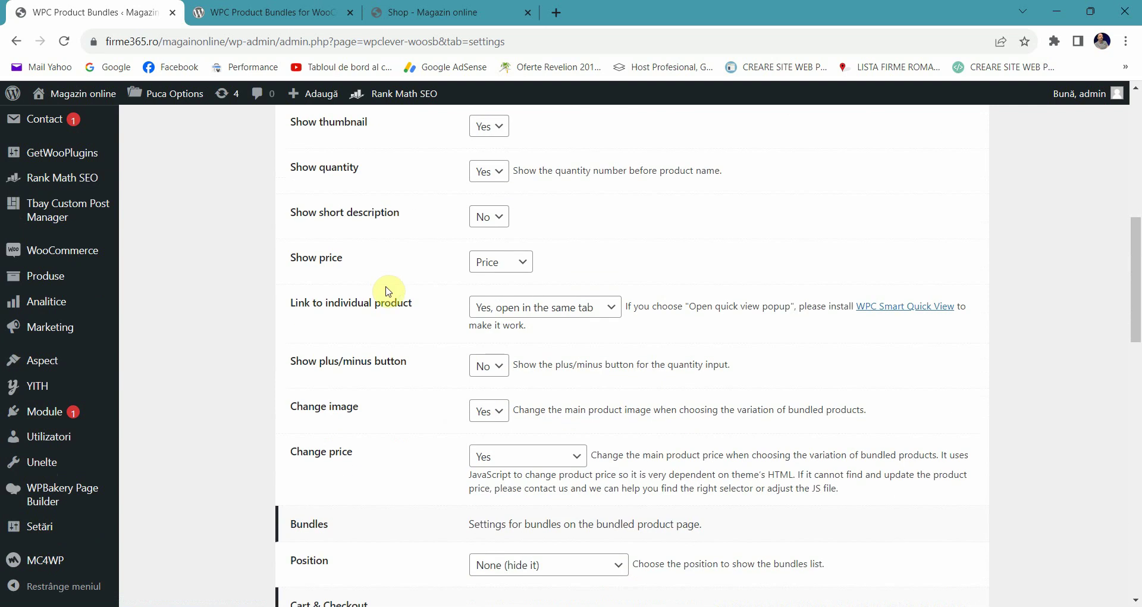
pyautogui.scroll(-2, 327, 267)
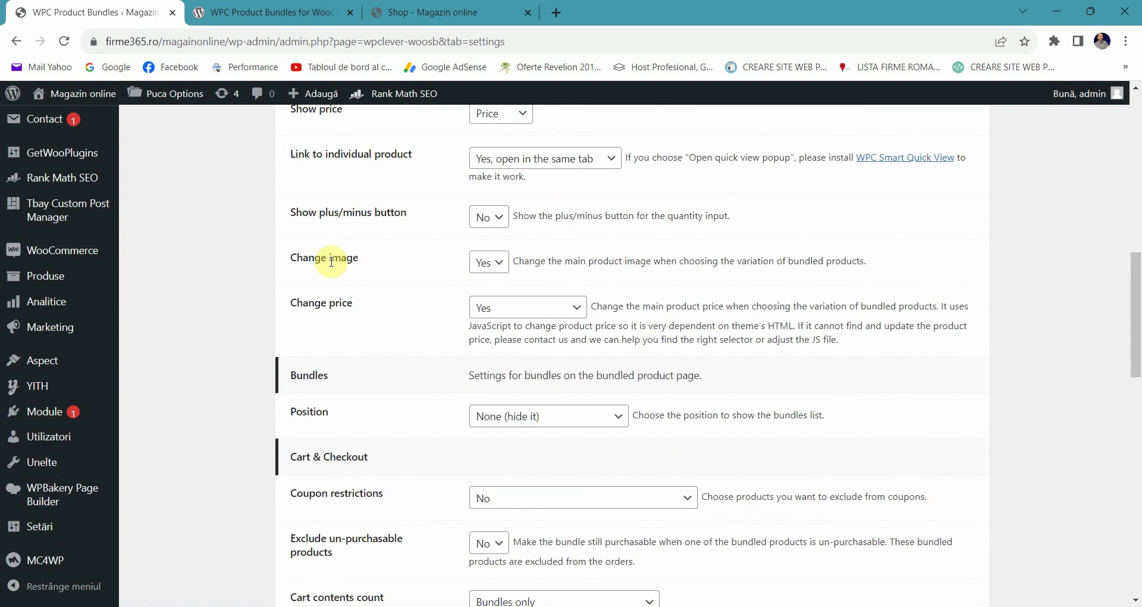
pyautogui.scroll(10, 334, 262)
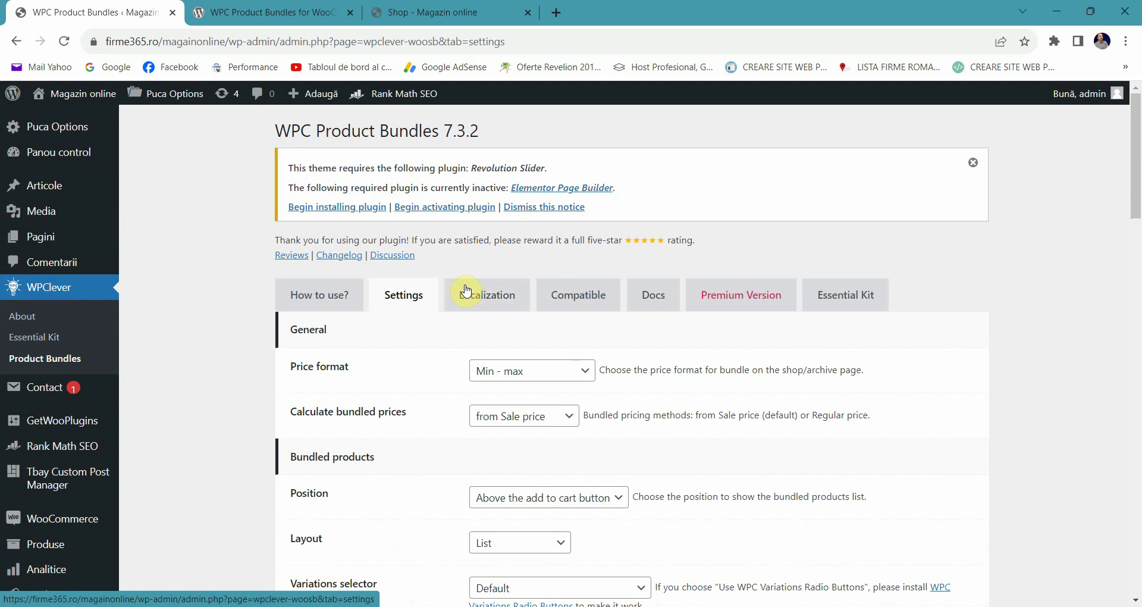
pyautogui.scroll(-2, 395, 402)
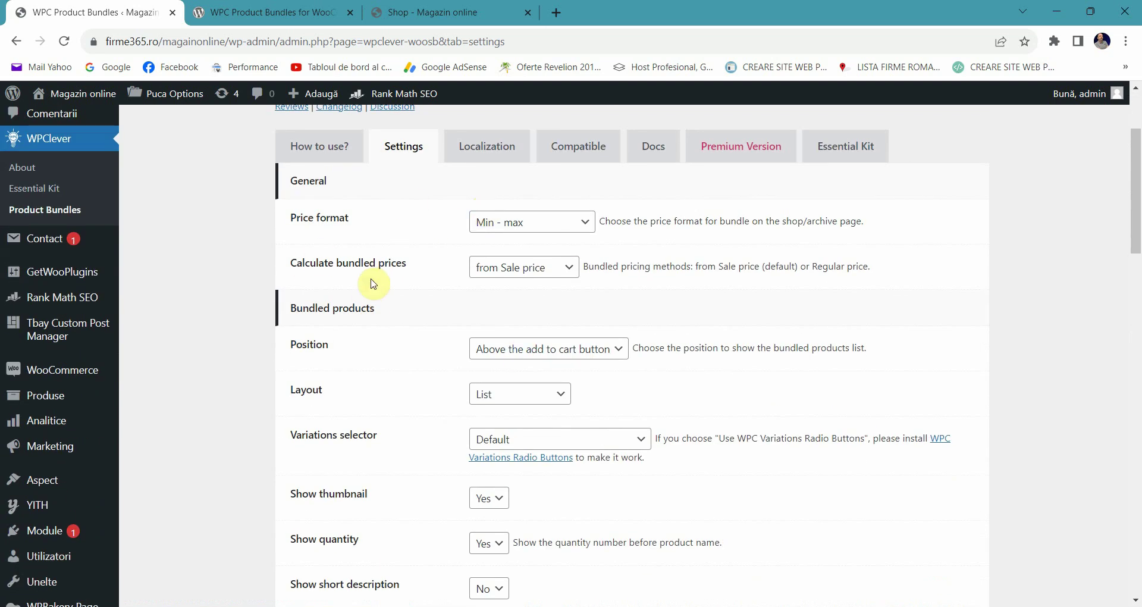
pyautogui.scroll(1, 374, 263)
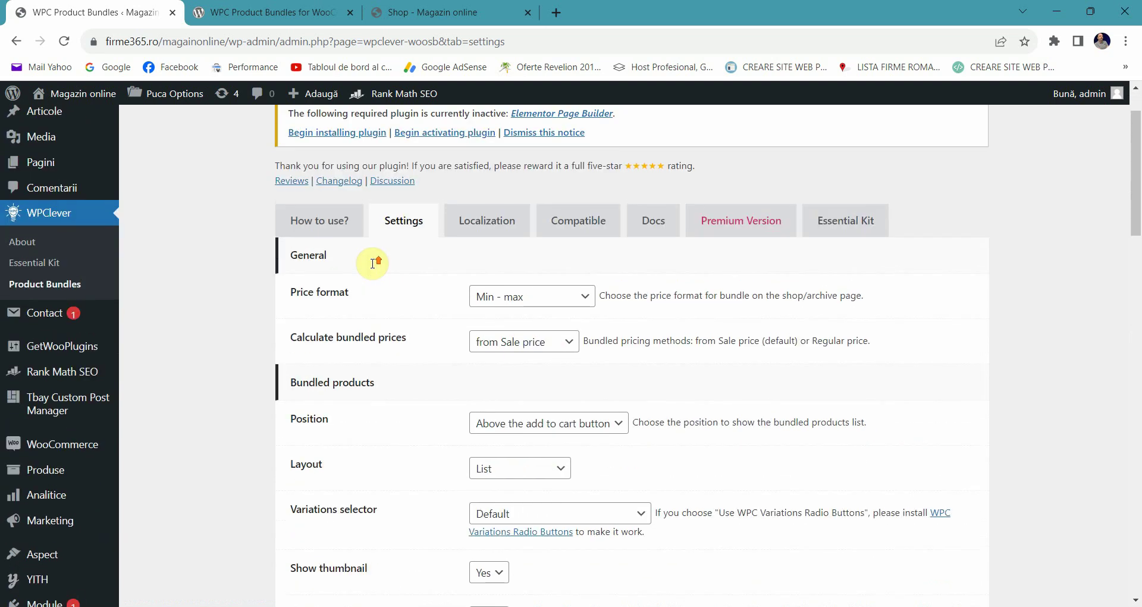
pyautogui.scroll(-3, 375, 268)
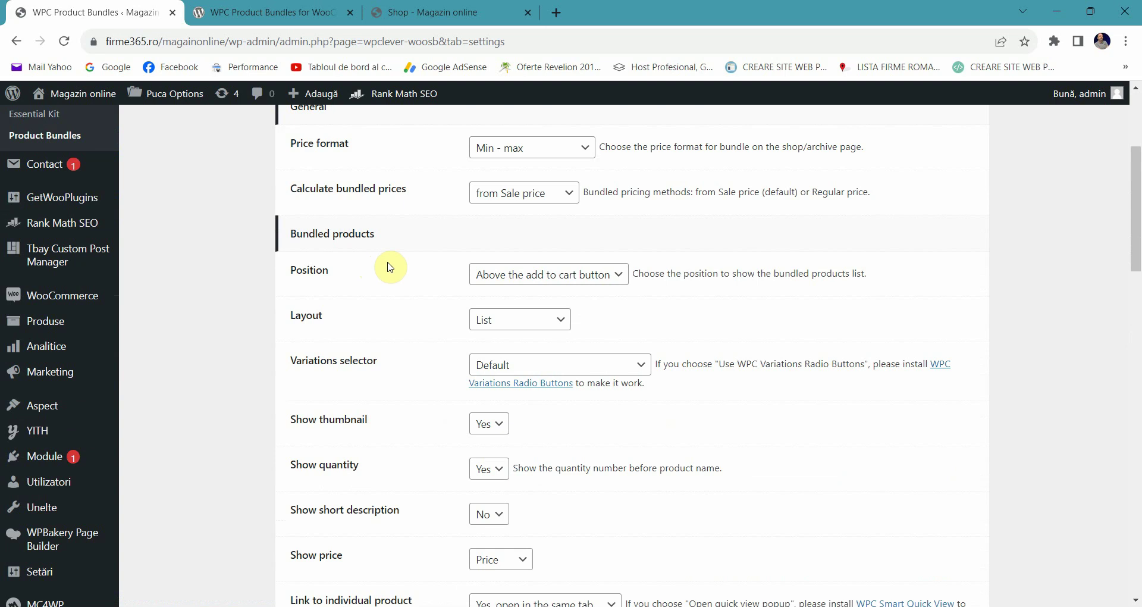
# Open the form for adding a new product, consulting the plugin's wordpress.org page for the bundle basics while it loads.
pyautogui.moveTo(51, 324)
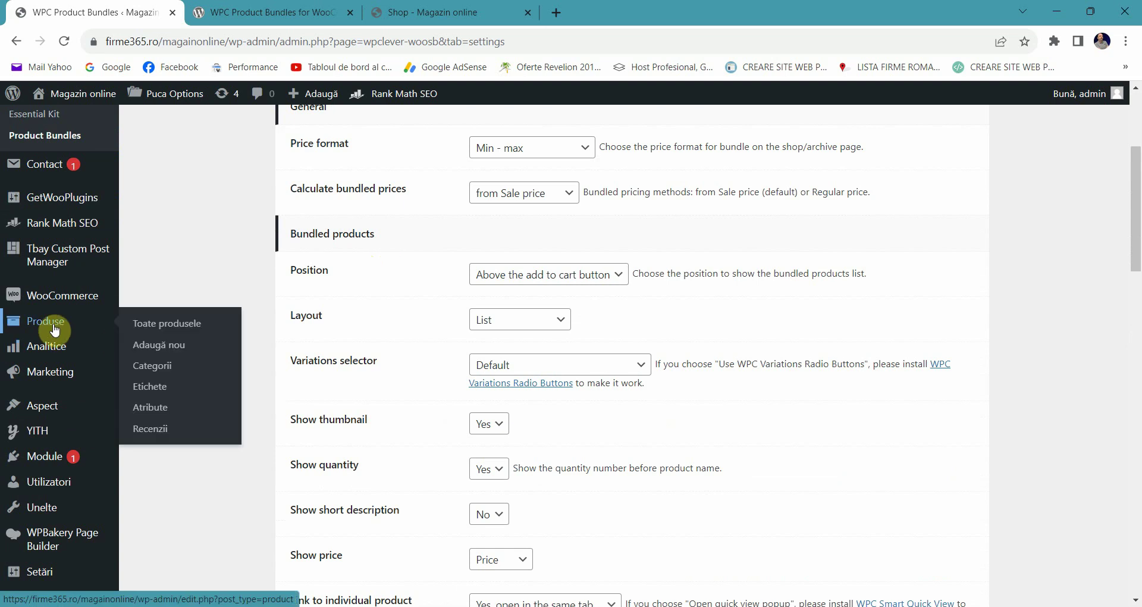
pyautogui.click(167, 348)
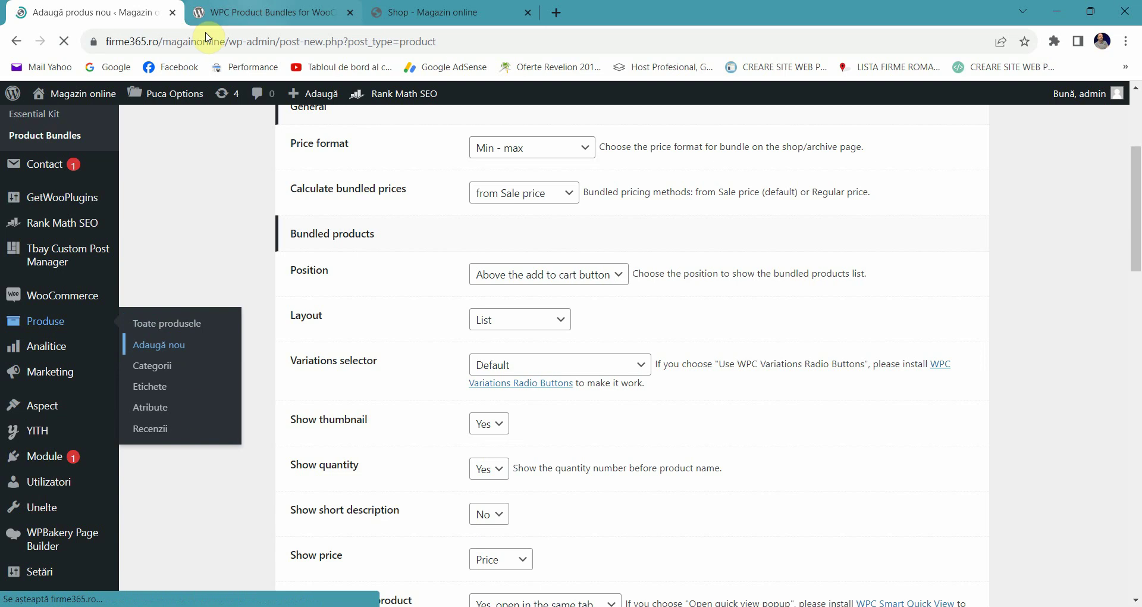
pyautogui.click(253, 6)
pyautogui.scroll(-7, 298, 310)
pyautogui.scroll(2, 302, 313)
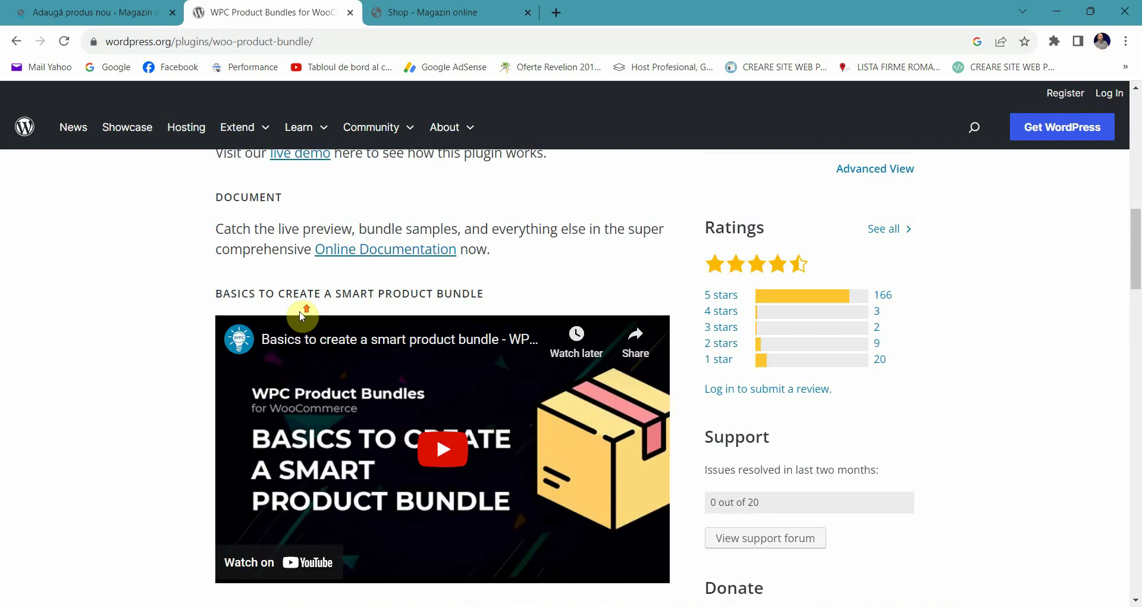
pyautogui.click(92, 12)
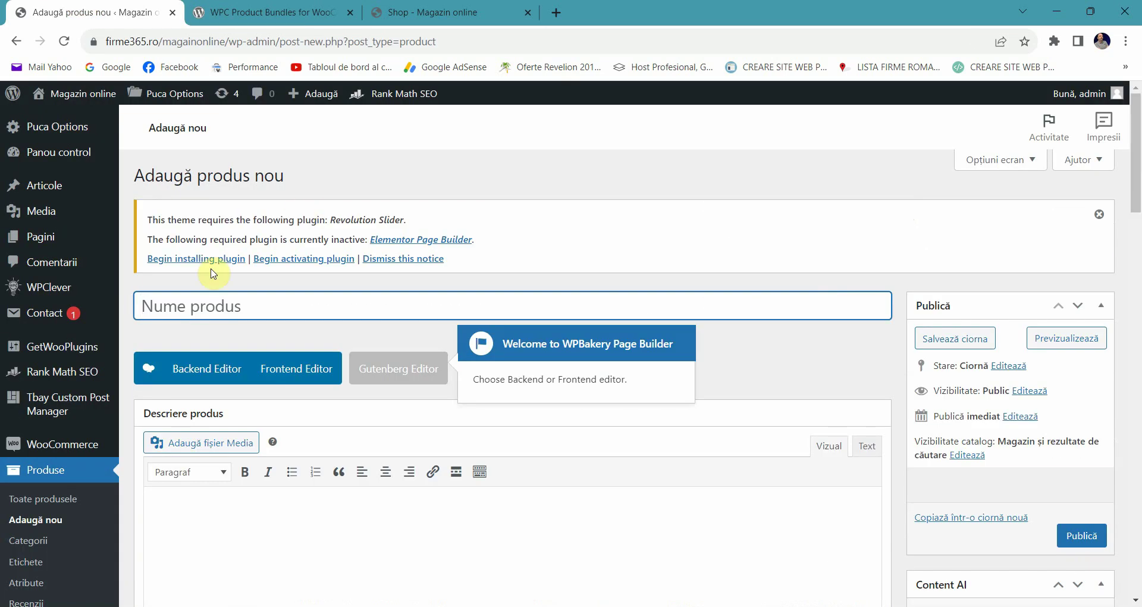
# Name the product "Pachet de produse test" and enter the same text as its description.
pyautogui.write('Psa')
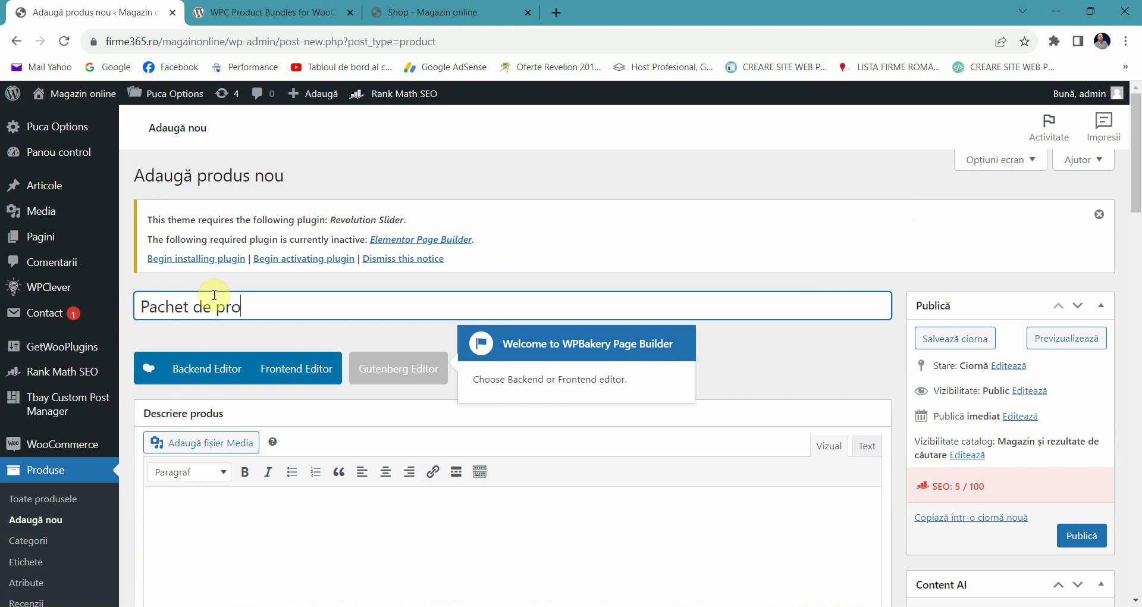
pyautogui.write('e')
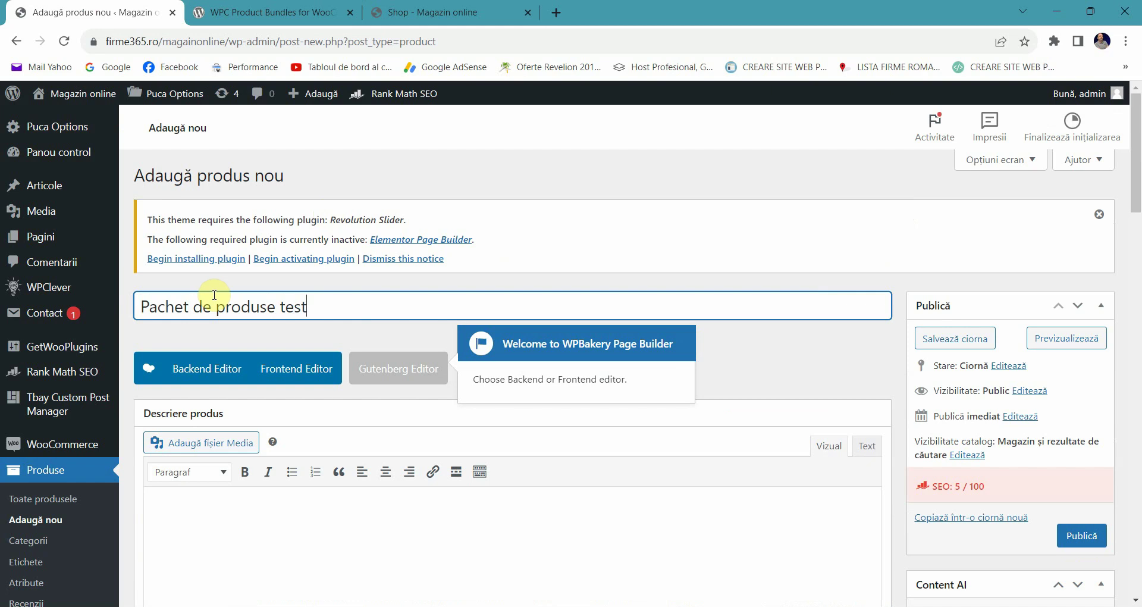
pyautogui.click(239, 307)
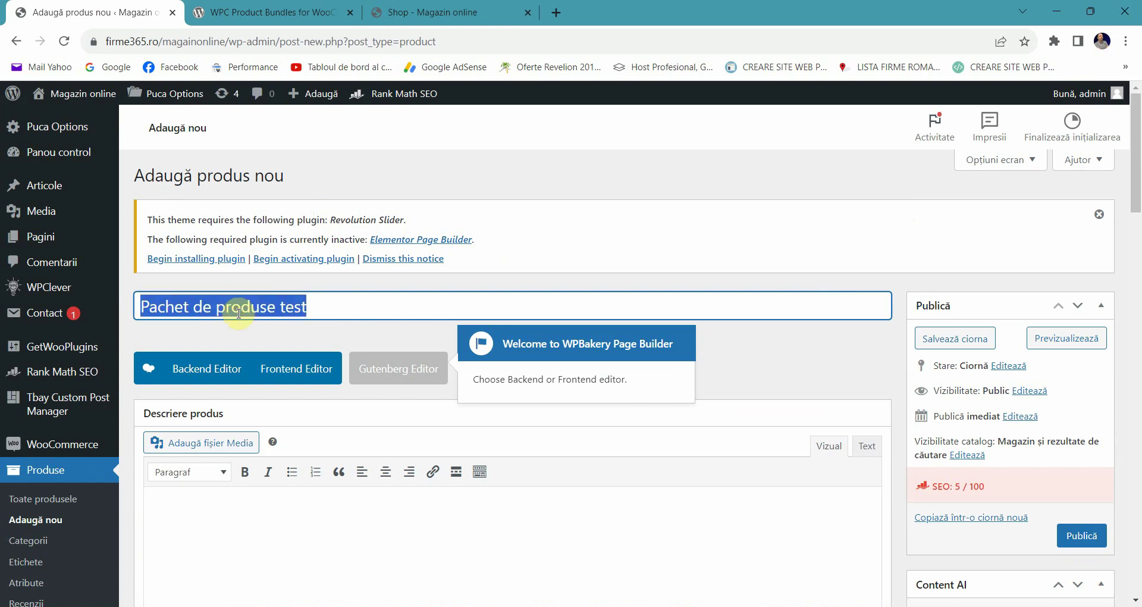
pyautogui.scroll(-1, 240, 348)
pyautogui.click(237, 438)
pyautogui.write('Pachet de produse test')
# Set the product type to Smart bundle in the product data.
pyautogui.scroll(-4, 258, 383)
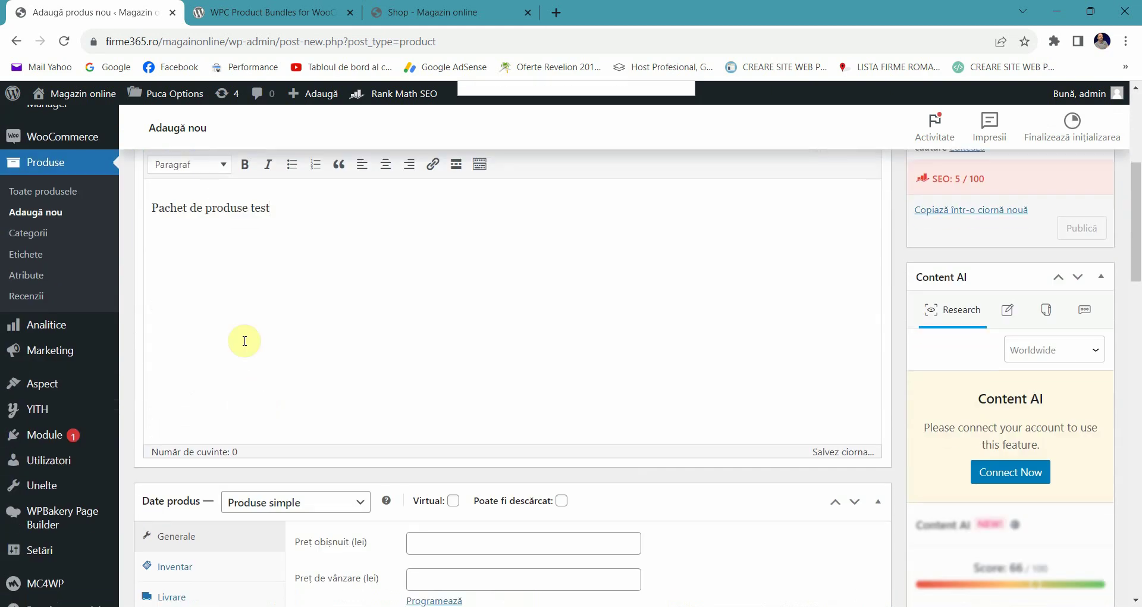
pyautogui.scroll(-2, 246, 342)
pyautogui.scroll(-1, 293, 235)
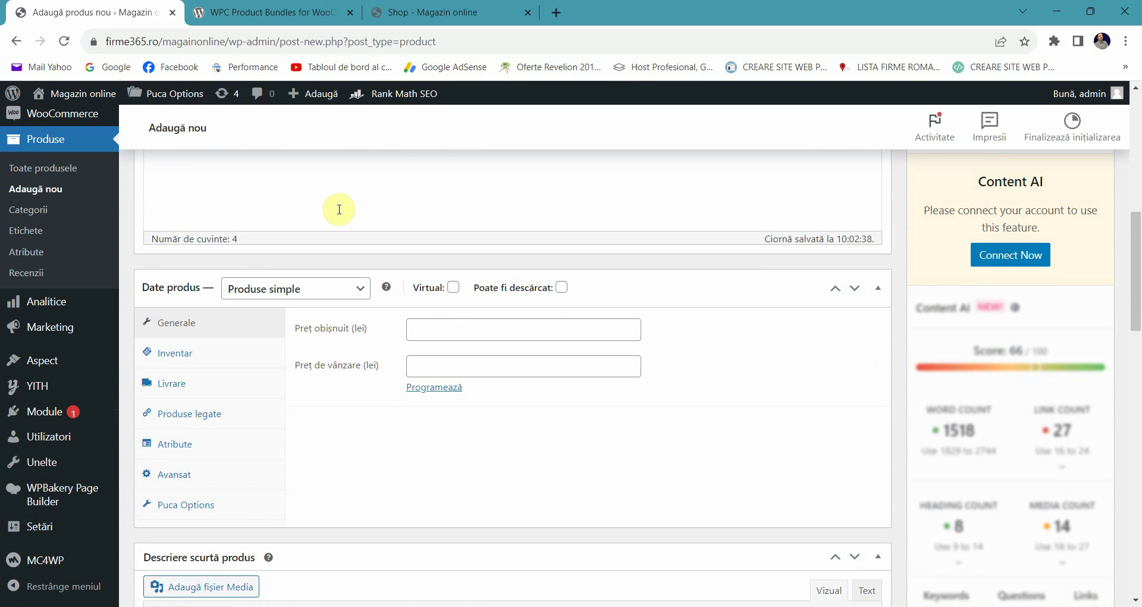
pyautogui.click(361, 290)
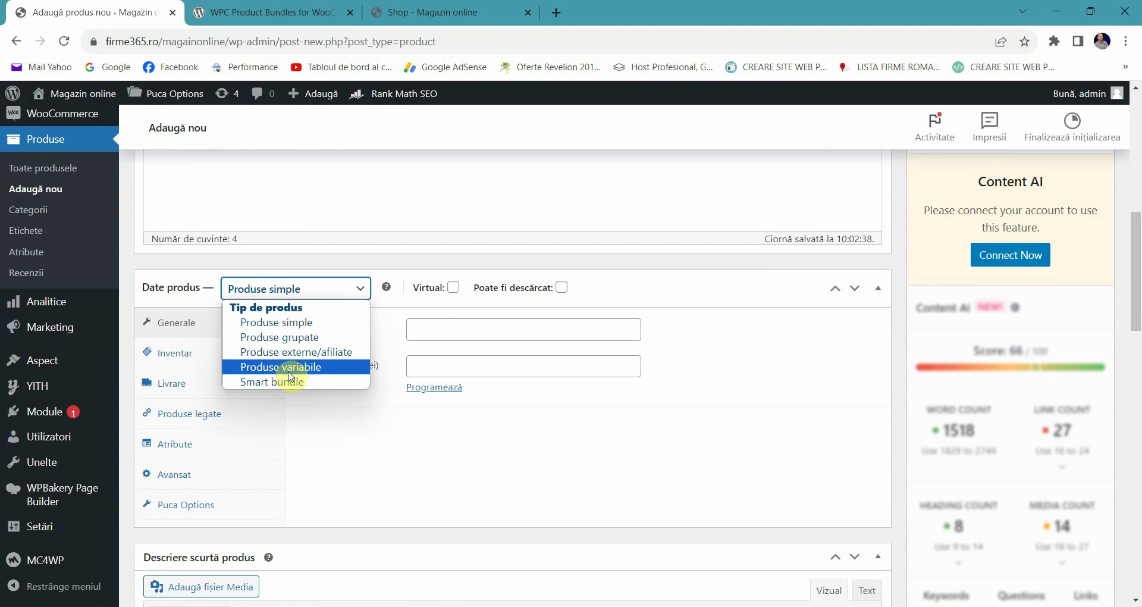
pyautogui.click(260, 388)
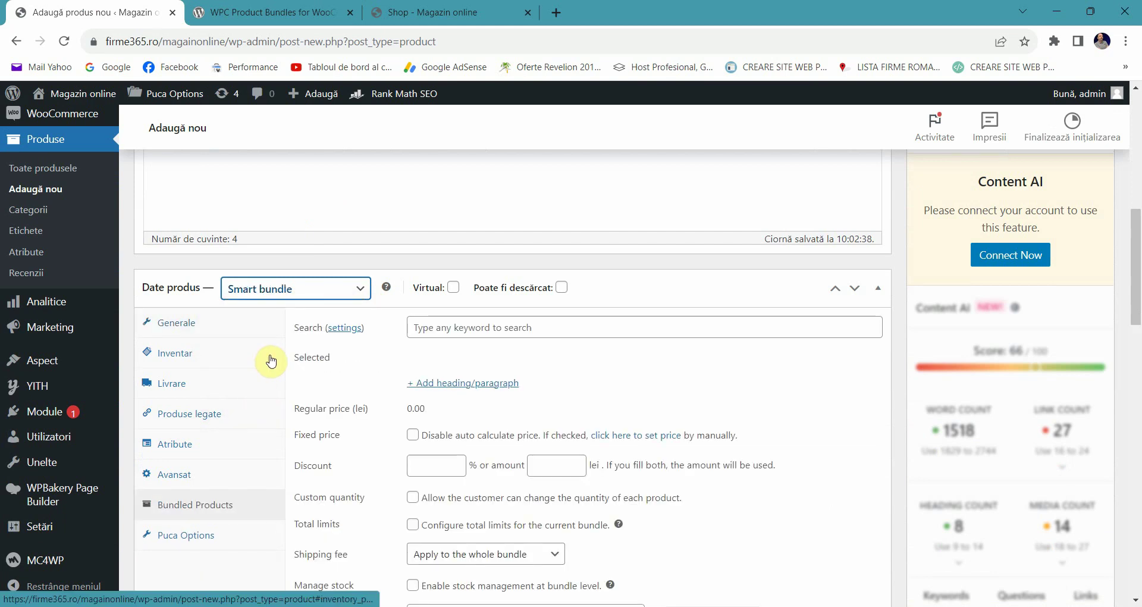
pyautogui.scroll(-1, 261, 359)
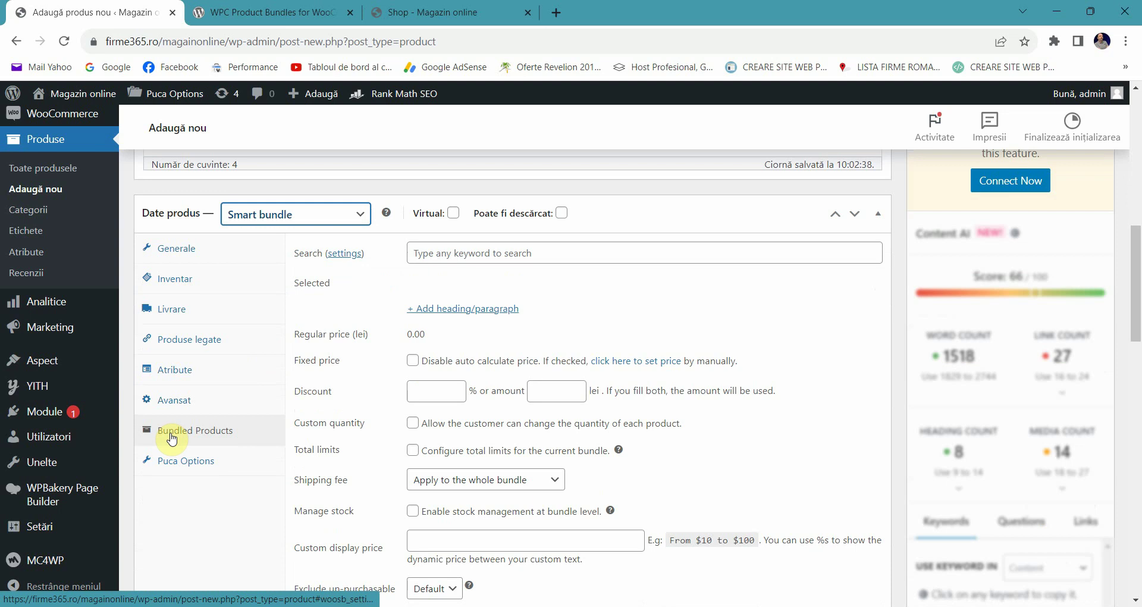
# Search for and add Produs 1 and Produs 2 to the bundle's selected products.
pyautogui.click(474, 259)
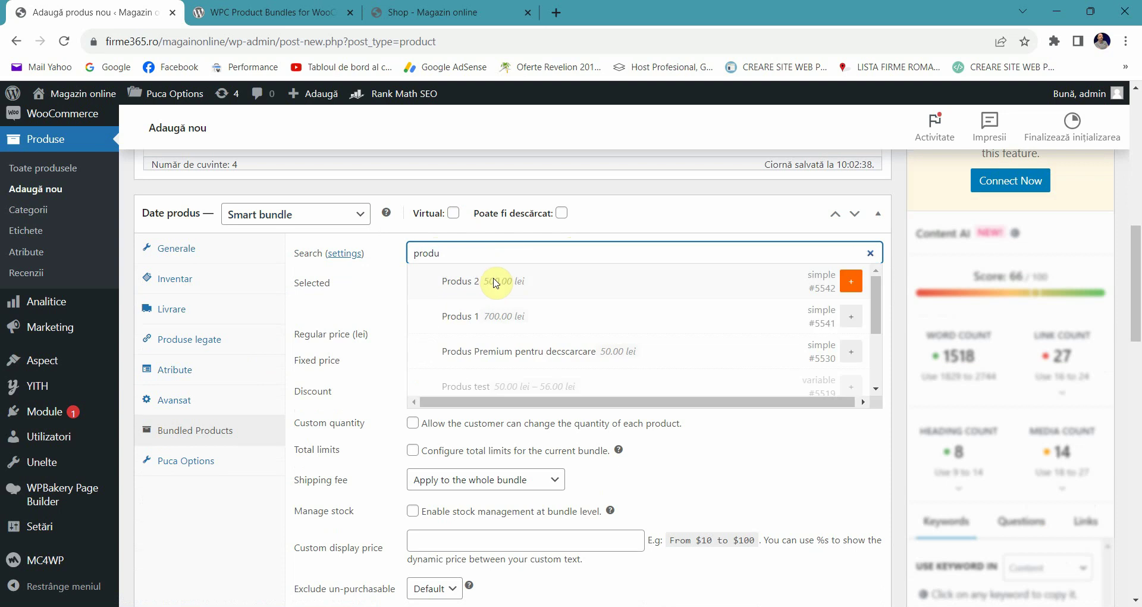
pyautogui.click(462, 316)
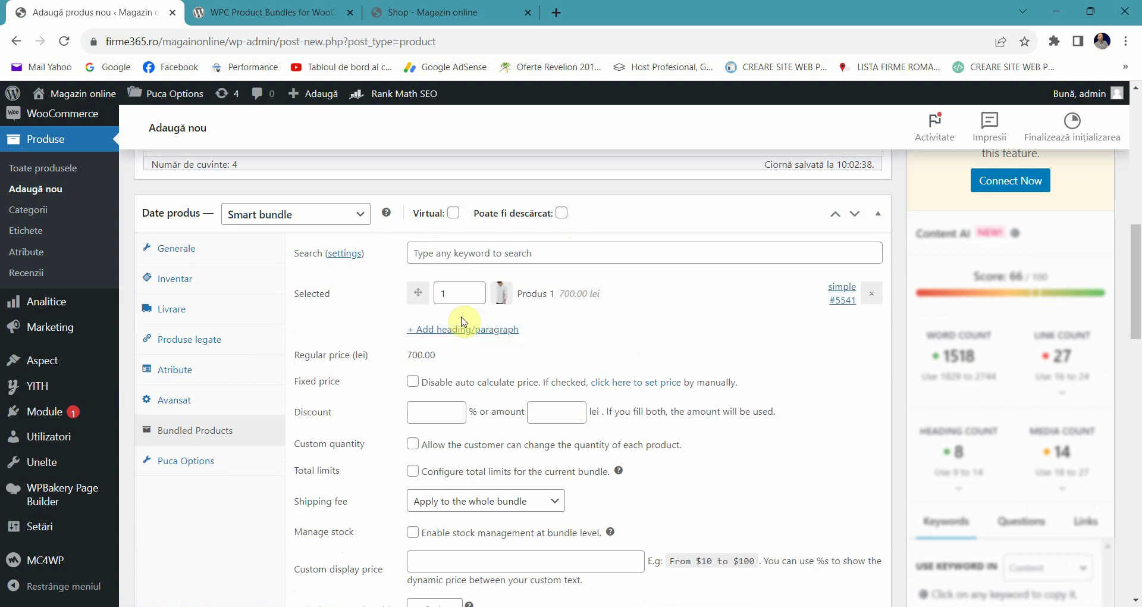
pyautogui.click(437, 251)
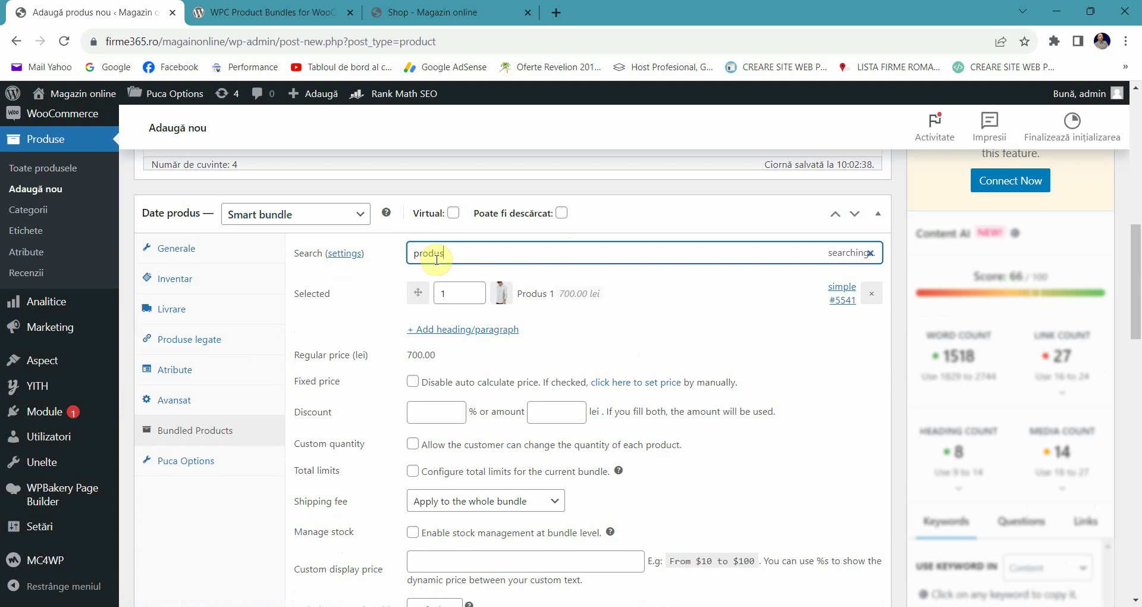
pyautogui.click(457, 284)
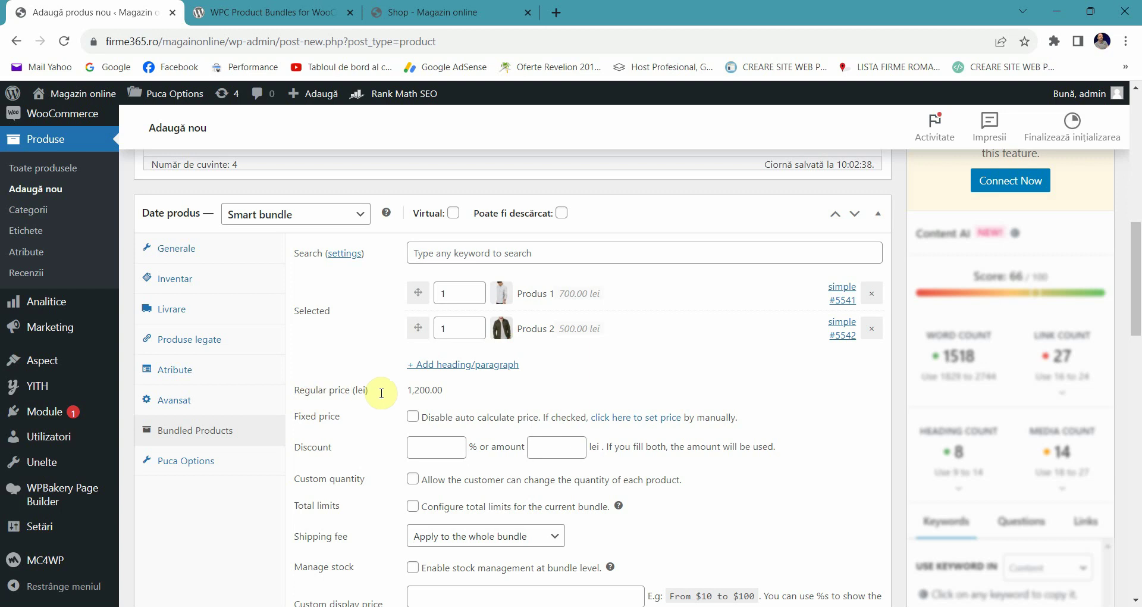
# Set the bundle's discount to 20%.
pyautogui.scroll(-1, 421, 390)
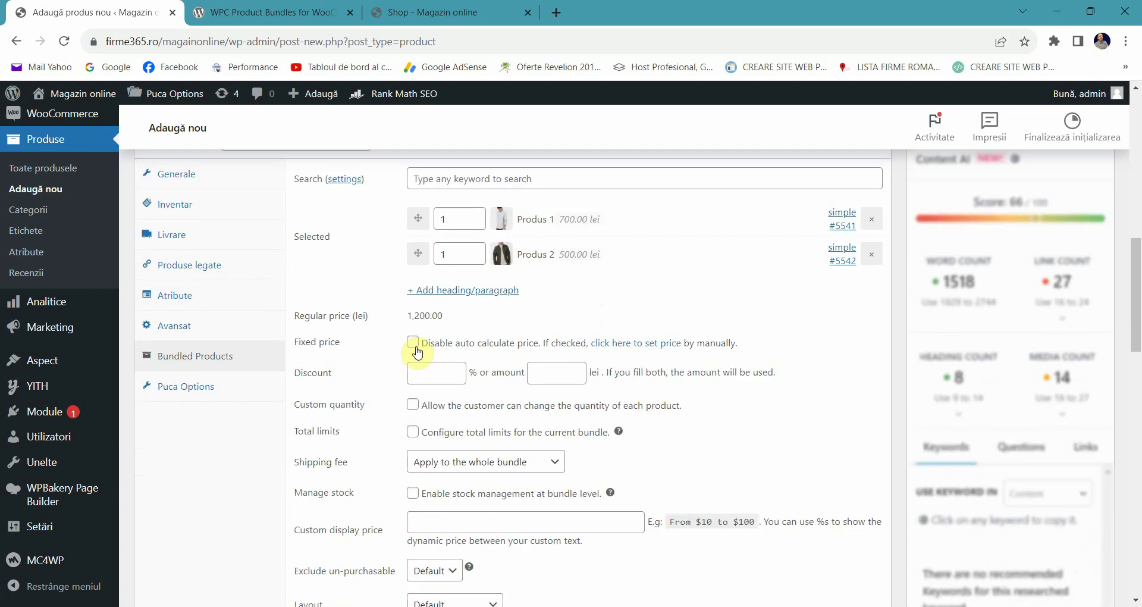
pyautogui.click(410, 373)
pyautogui.click(559, 342)
pyautogui.scroll(-1, 384, 372)
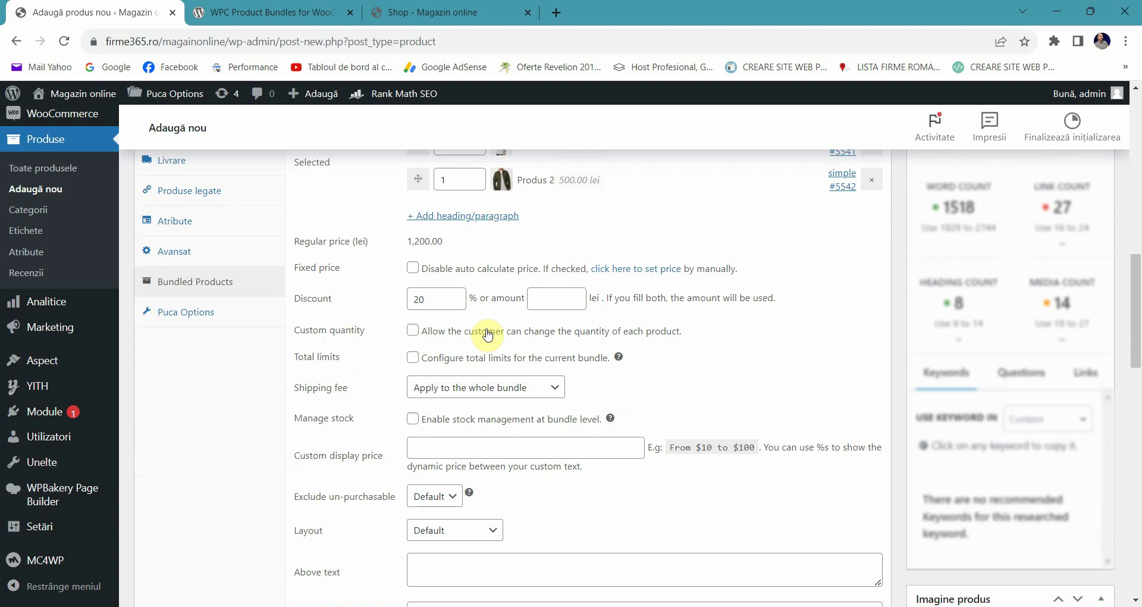
# Try enabling the custom quantity and total limits options, turning each one off again.
pyautogui.click(411, 331)
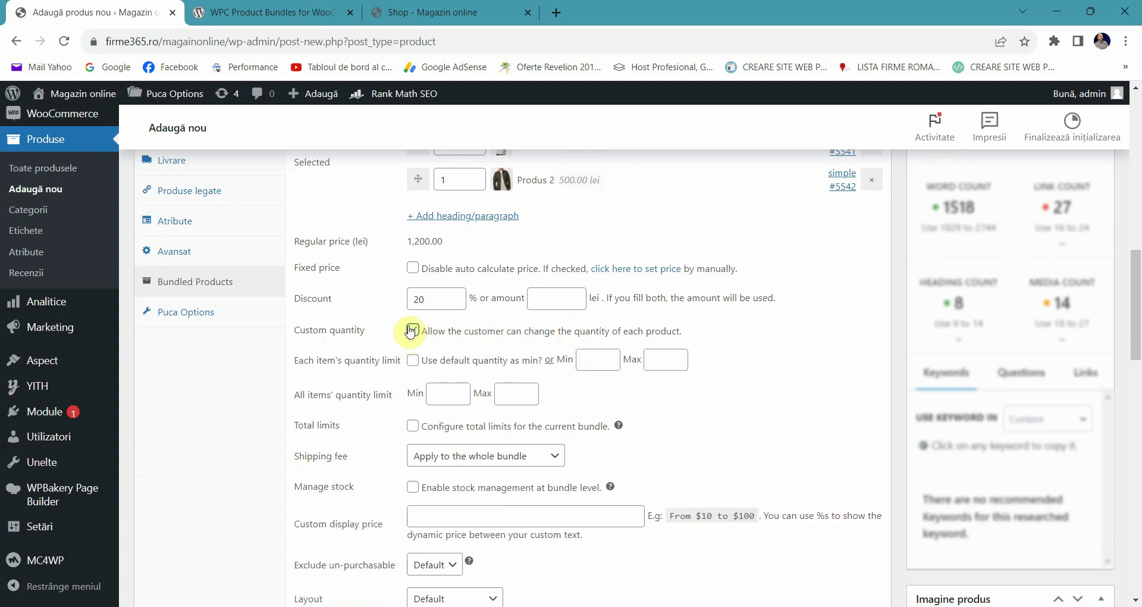
pyautogui.click(414, 331)
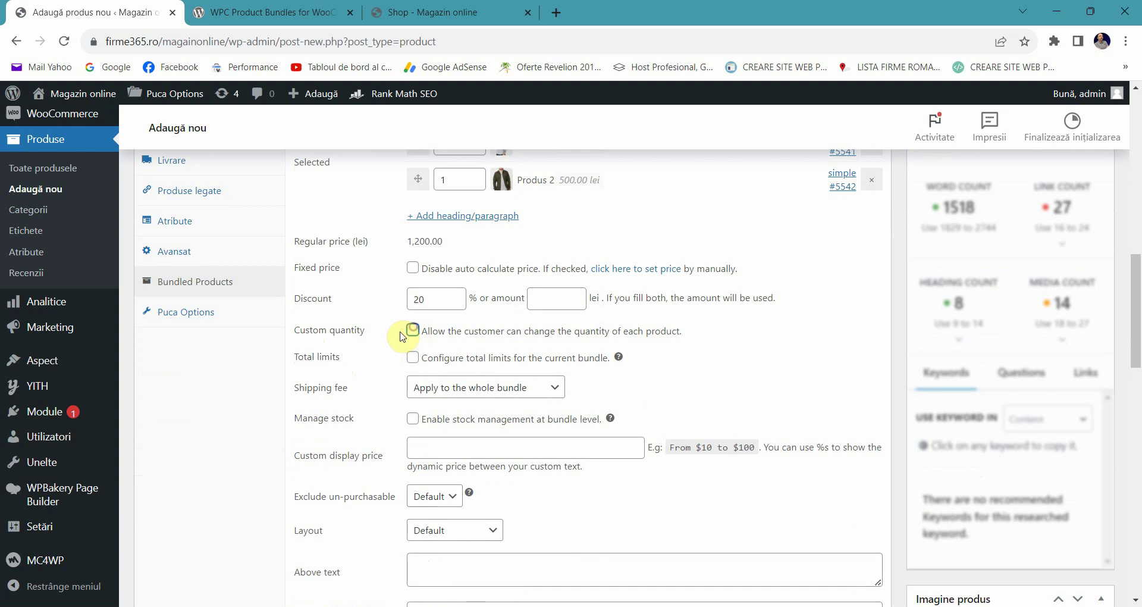
pyautogui.click(410, 357)
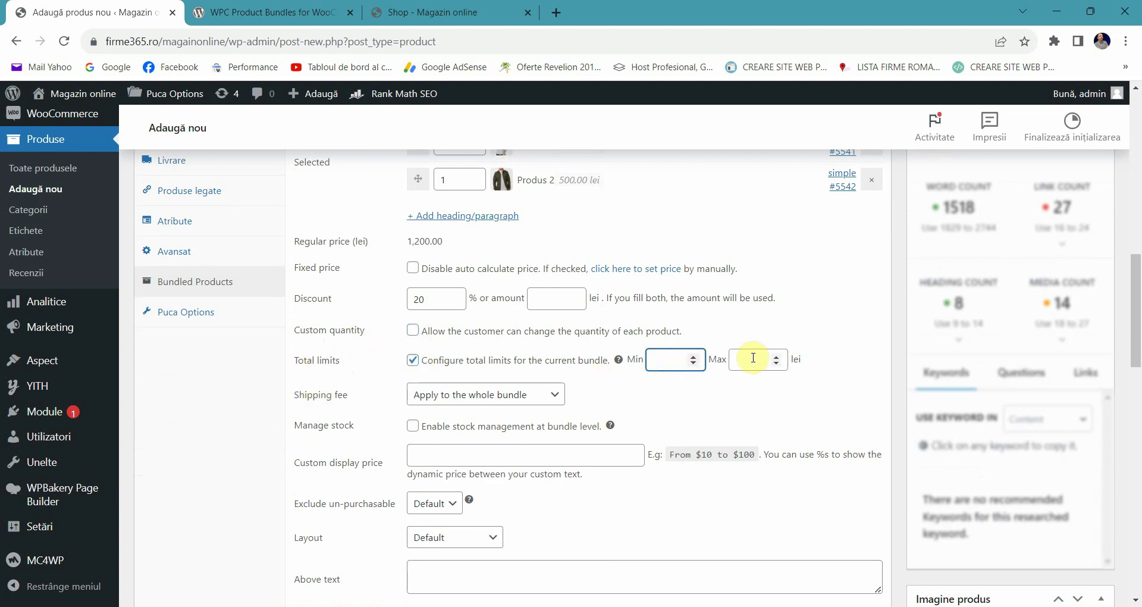
pyautogui.click(412, 357)
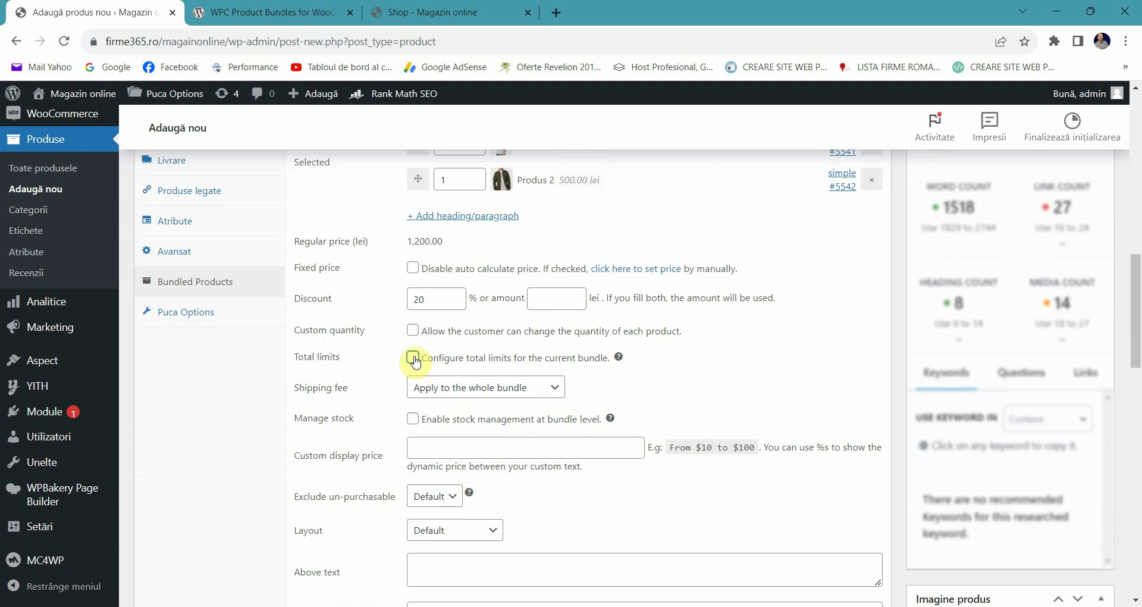
# Look over the bundle's shipping fee, stock management and custom display price options without changing them.
pyautogui.scroll(-1, 417, 363)
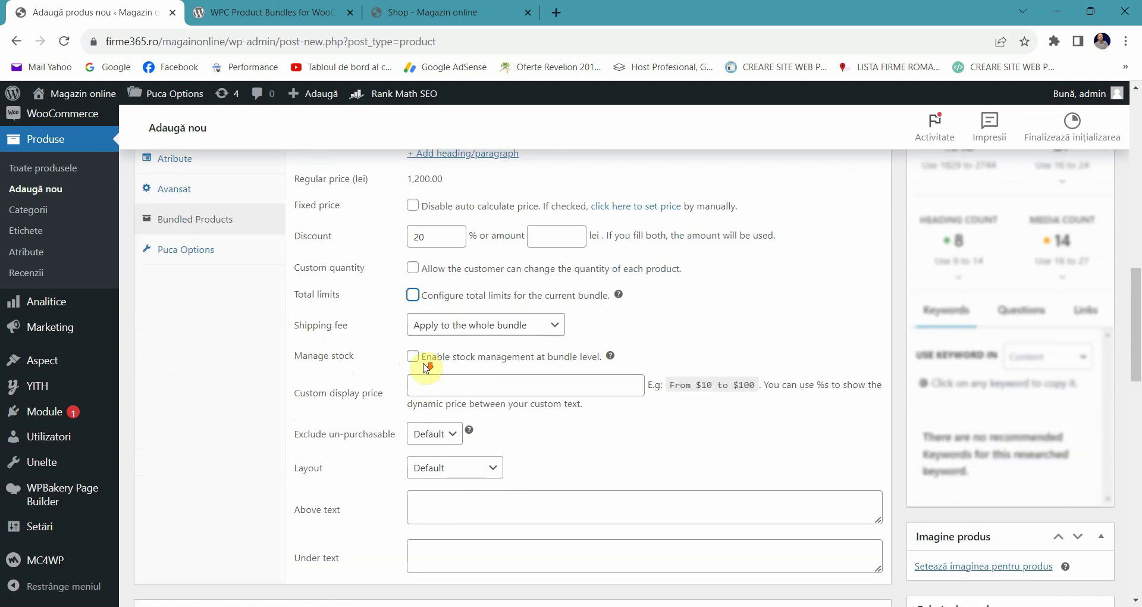
pyautogui.click(494, 311)
pyautogui.click(383, 332)
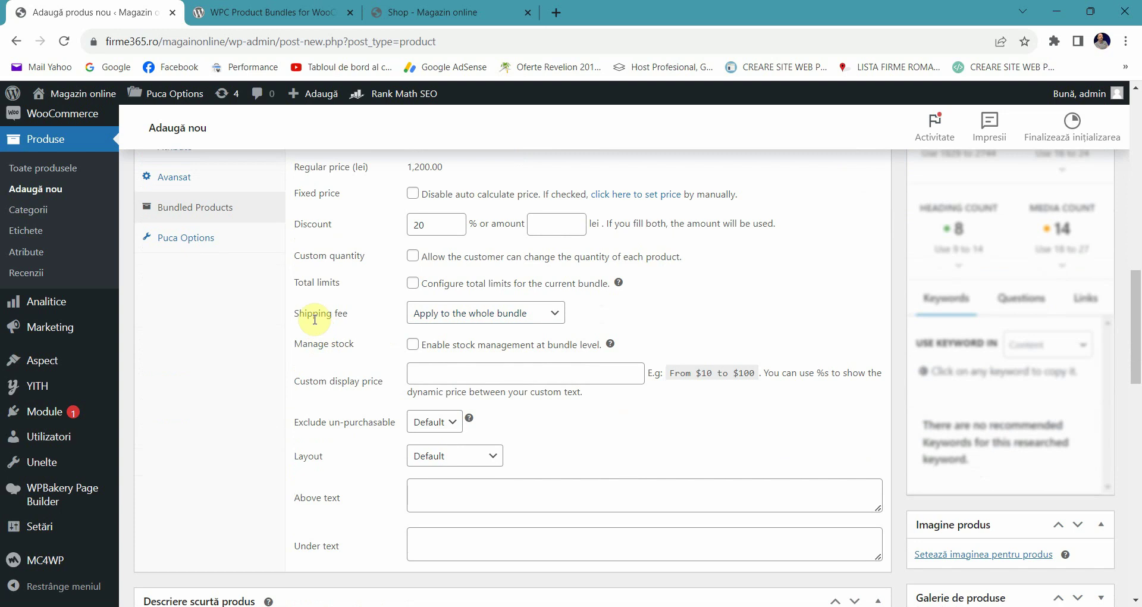
pyautogui.click(470, 311)
pyautogui.click(364, 312)
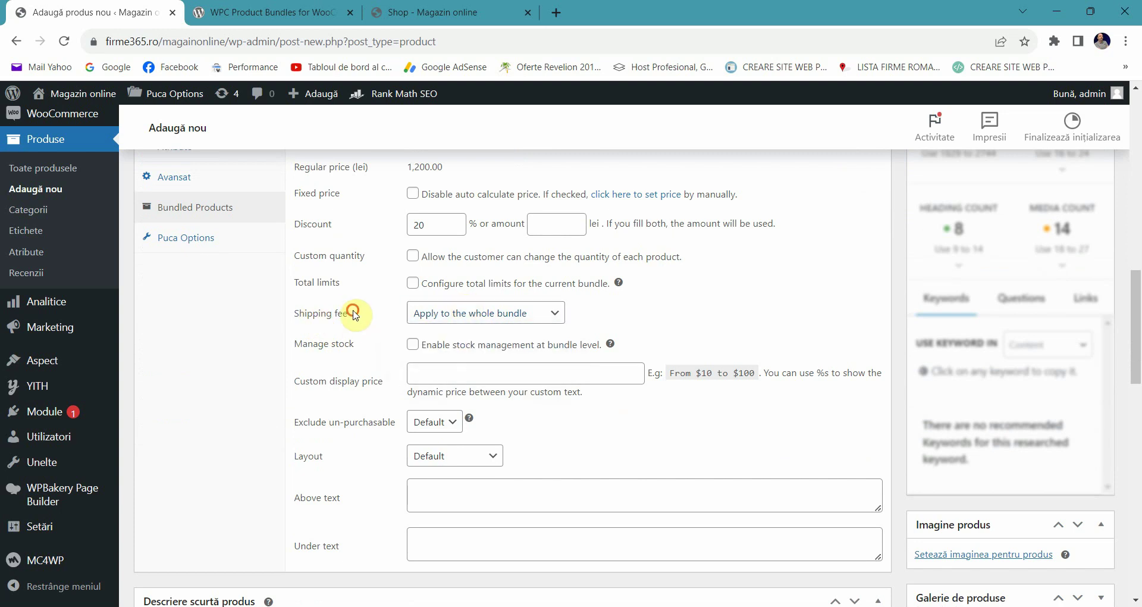
pyautogui.click(305, 348)
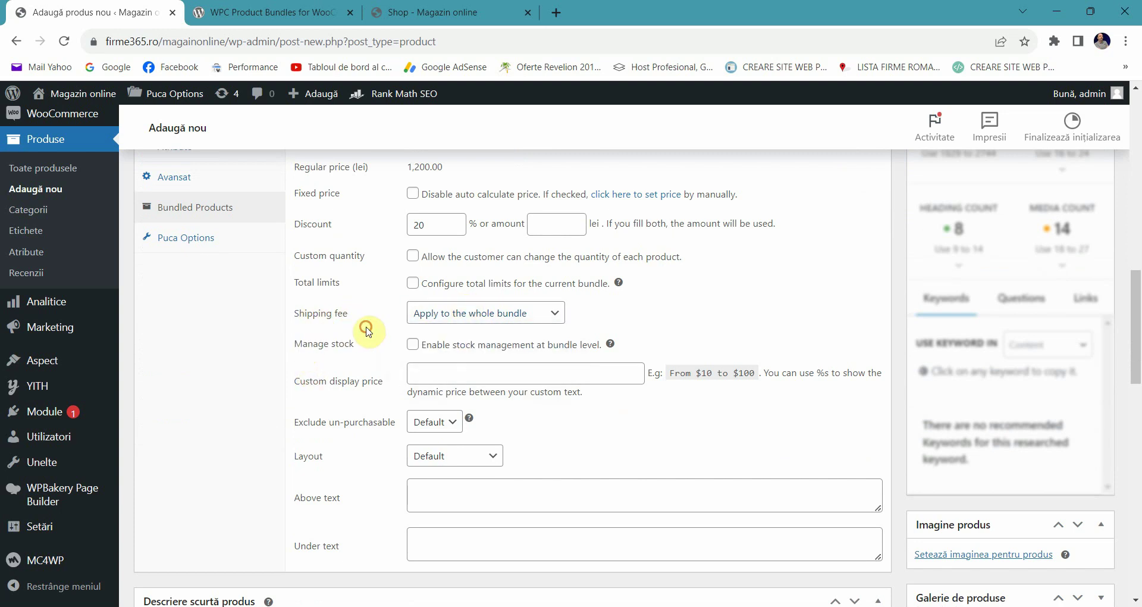
pyautogui.click(411, 344)
pyautogui.scroll(-1, 382, 344)
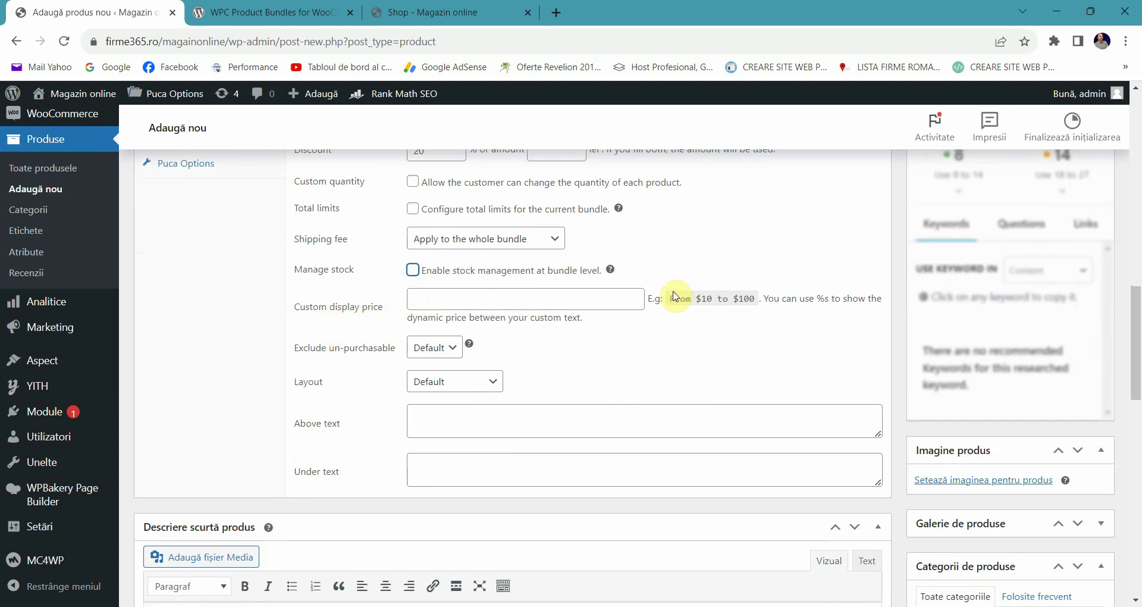
pyautogui.tripleClick(319, 310)
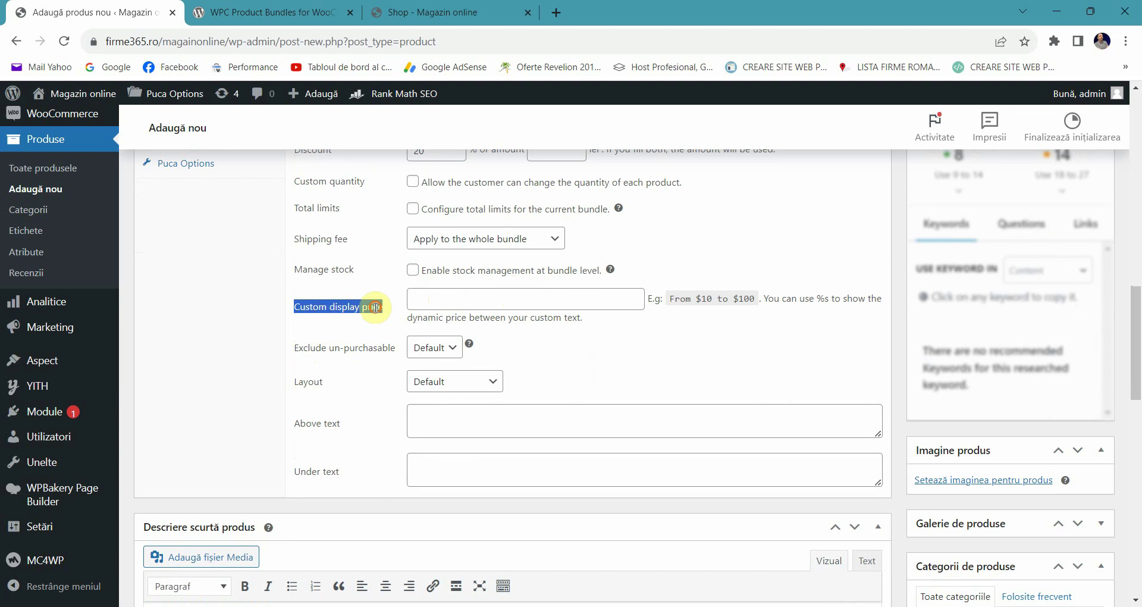
pyautogui.click(523, 296)
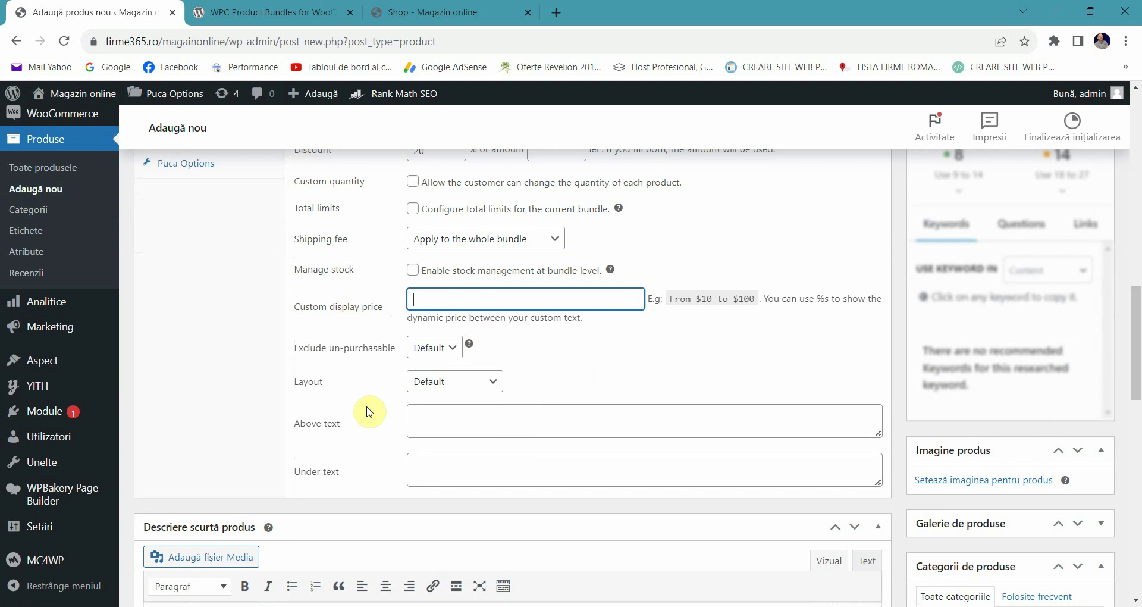
# Enter "test sus" as the above text and "test jos" as the under text, with "descriere scurta" as the short description.
pyautogui.click(438, 409)
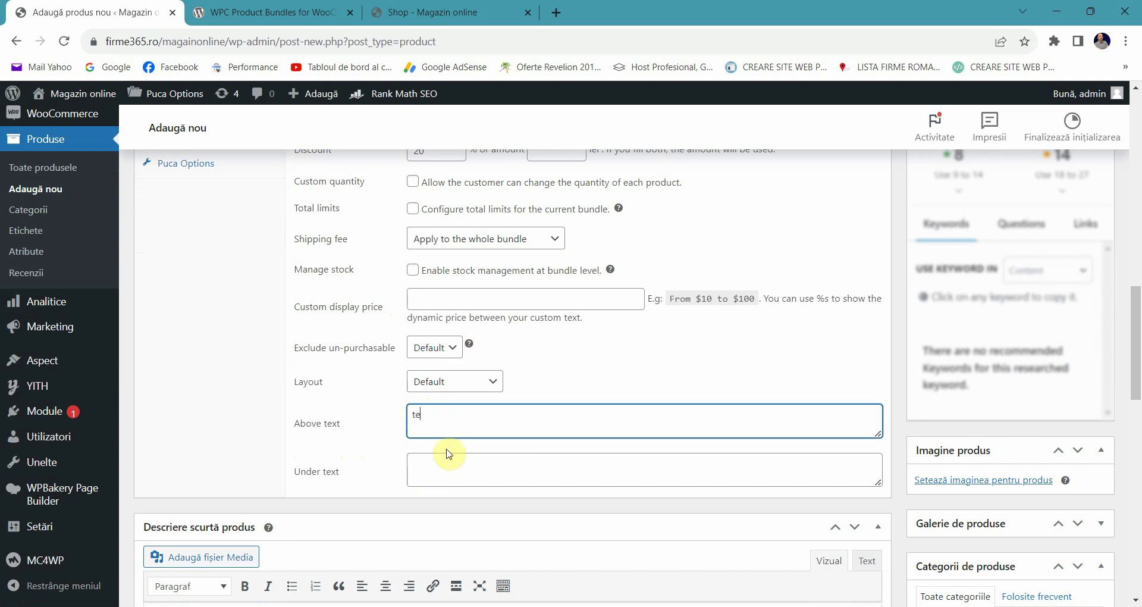
pyautogui.click(446, 470)
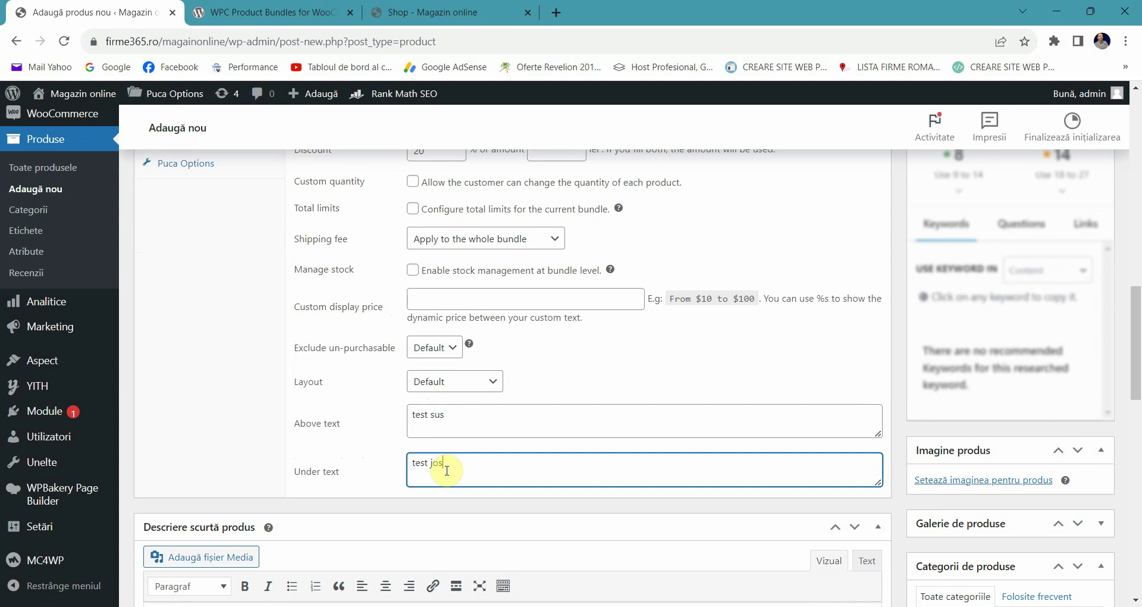
pyautogui.scroll(-3, 447, 471)
pyautogui.click(315, 499)
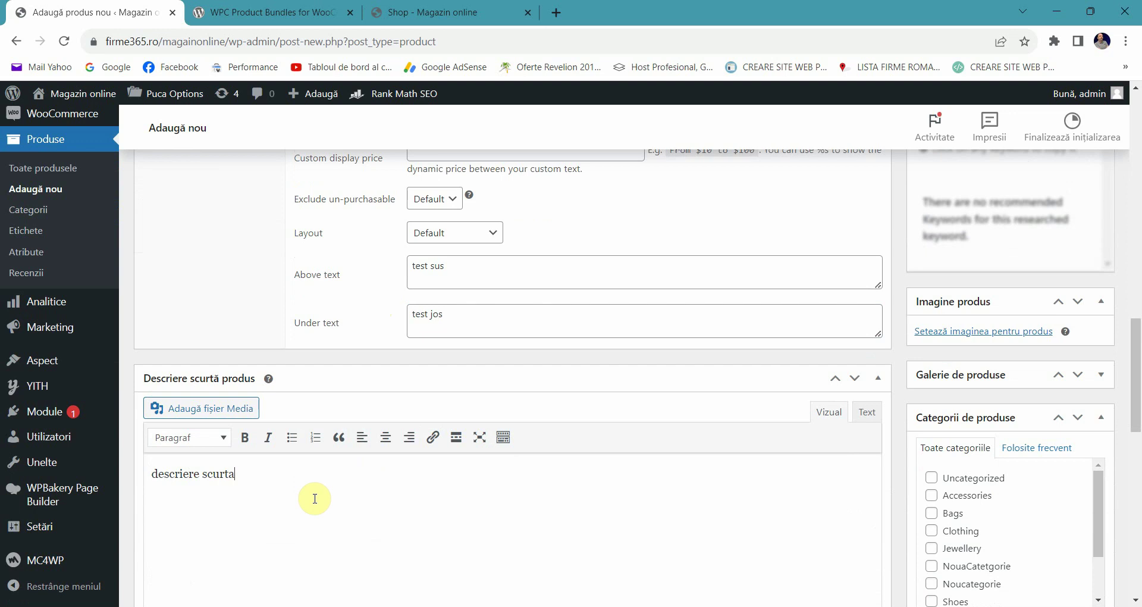
# Assign the product to the Bags category.
pyautogui.scroll(2, 357, 488)
pyautogui.scroll(-3, 714, 488)
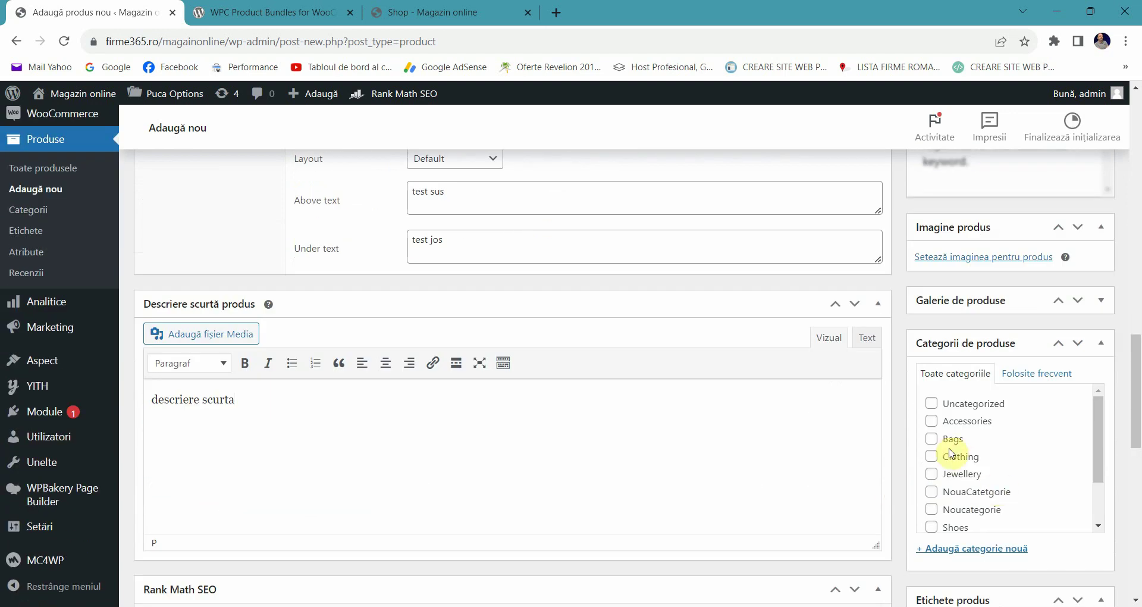
pyautogui.click(933, 440)
# Set the product image to the media library photo of the man in the plaid shirt.
pyautogui.scroll(3, 949, 375)
pyautogui.click(938, 403)
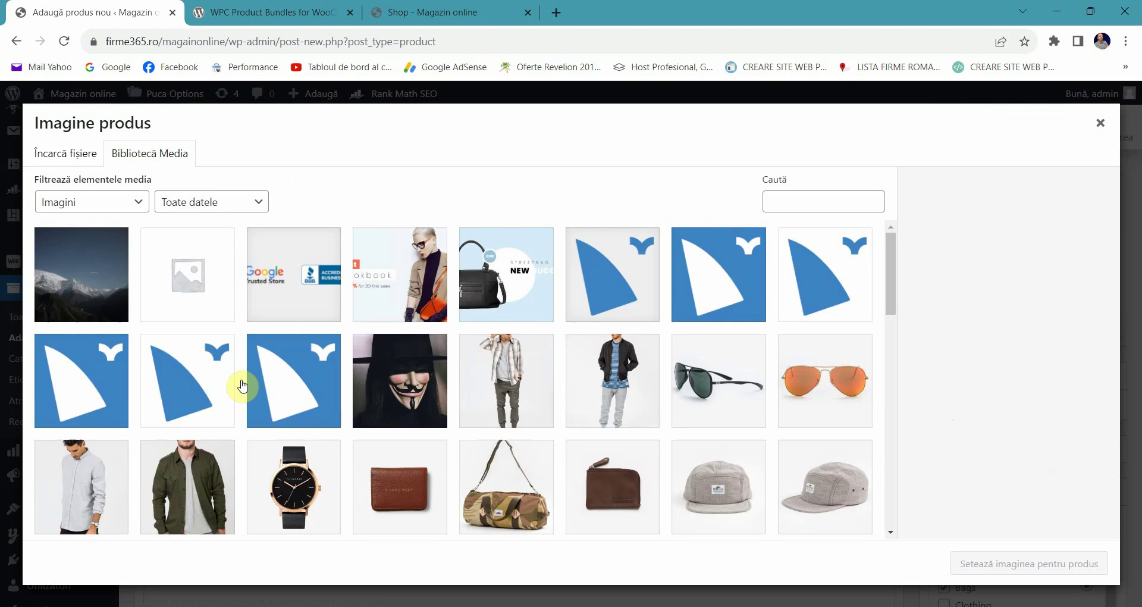
pyautogui.click(443, 273)
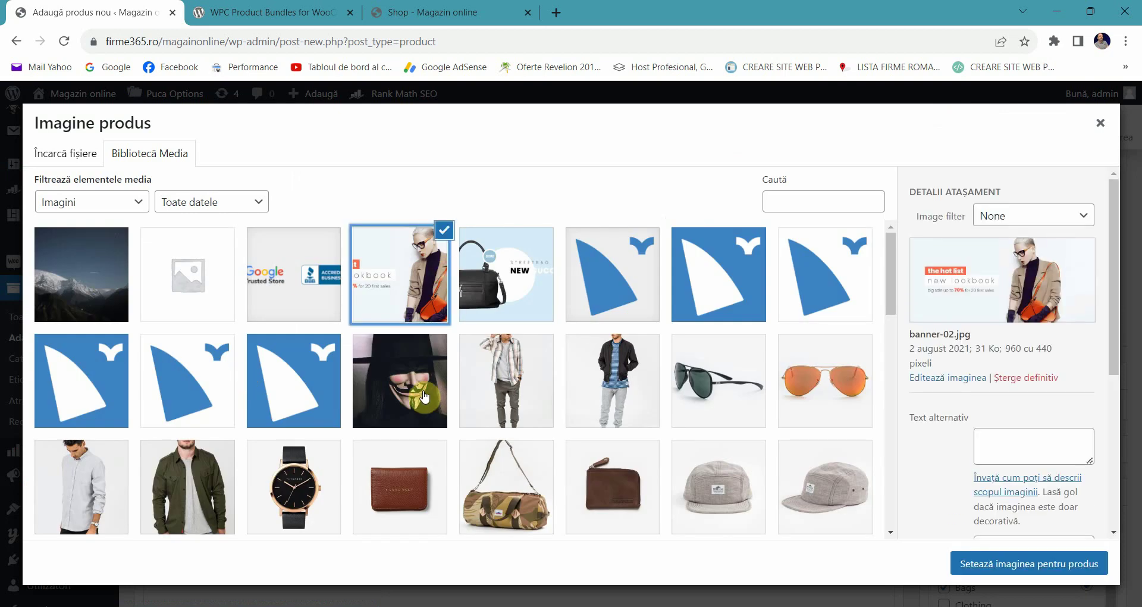
pyautogui.click(493, 385)
pyautogui.click(982, 562)
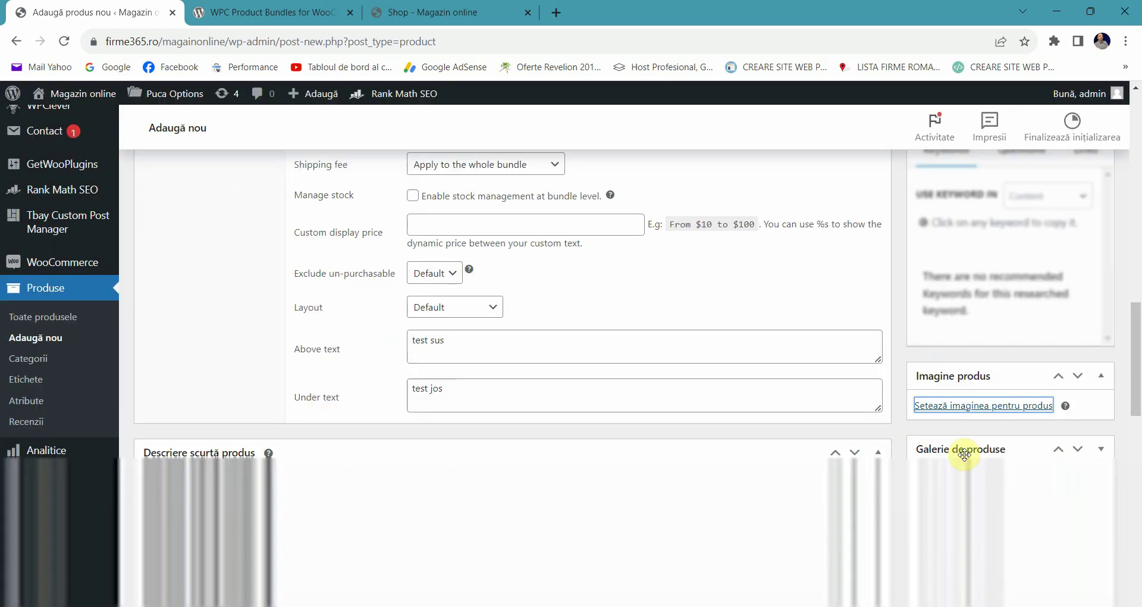
# Publish the bundle product after a quick check of its settings.
pyautogui.scroll(7, 935, 371)
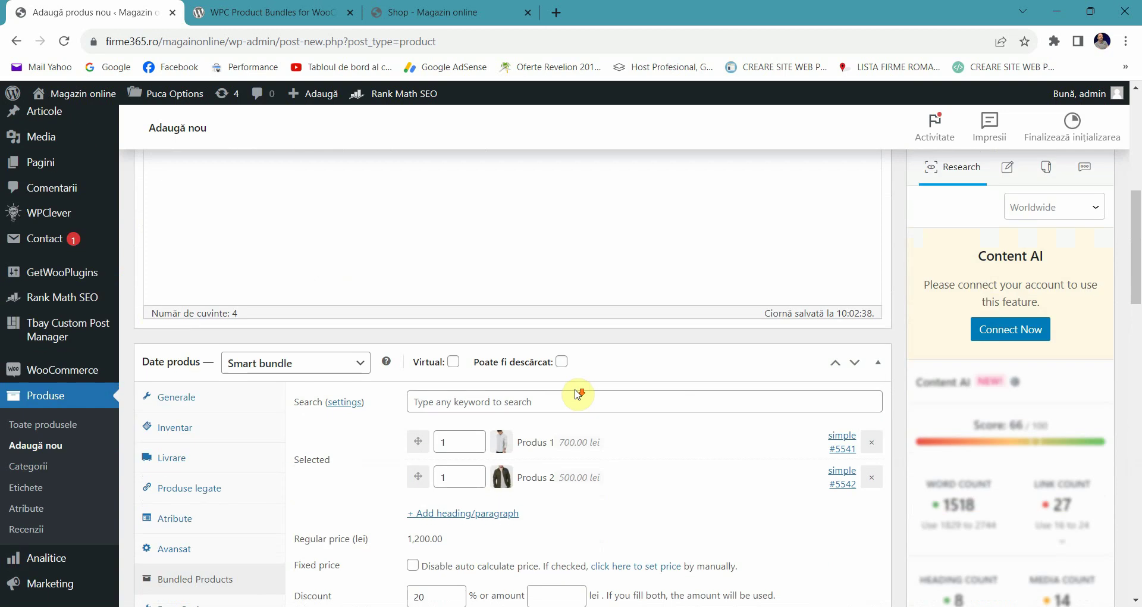
pyautogui.scroll(-3, 298, 357)
pyautogui.scroll(8, 719, 293)
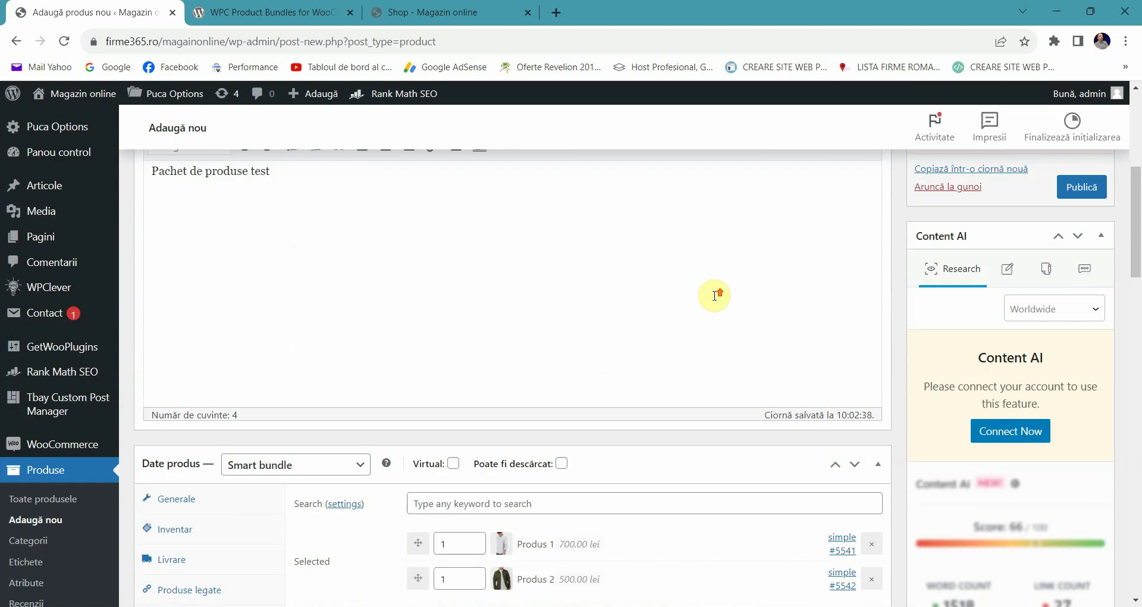
pyautogui.click(1073, 309)
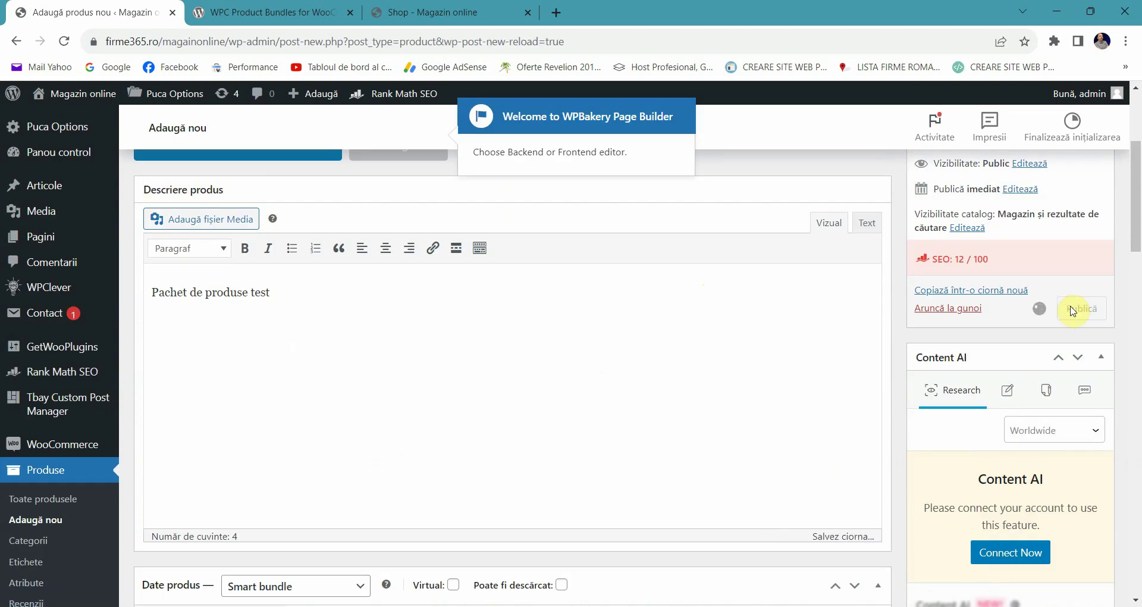
# Go to the store's shop page and open the "Pachet de produse test" product page.
pyautogui.click(421, 13)
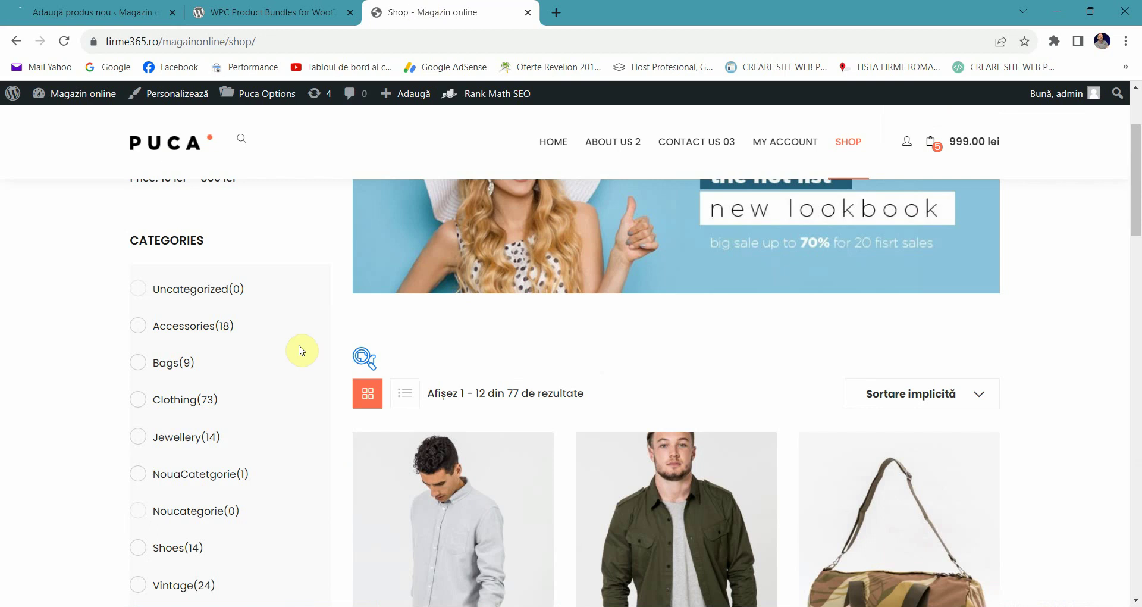
pyautogui.scroll(-4, 286, 273)
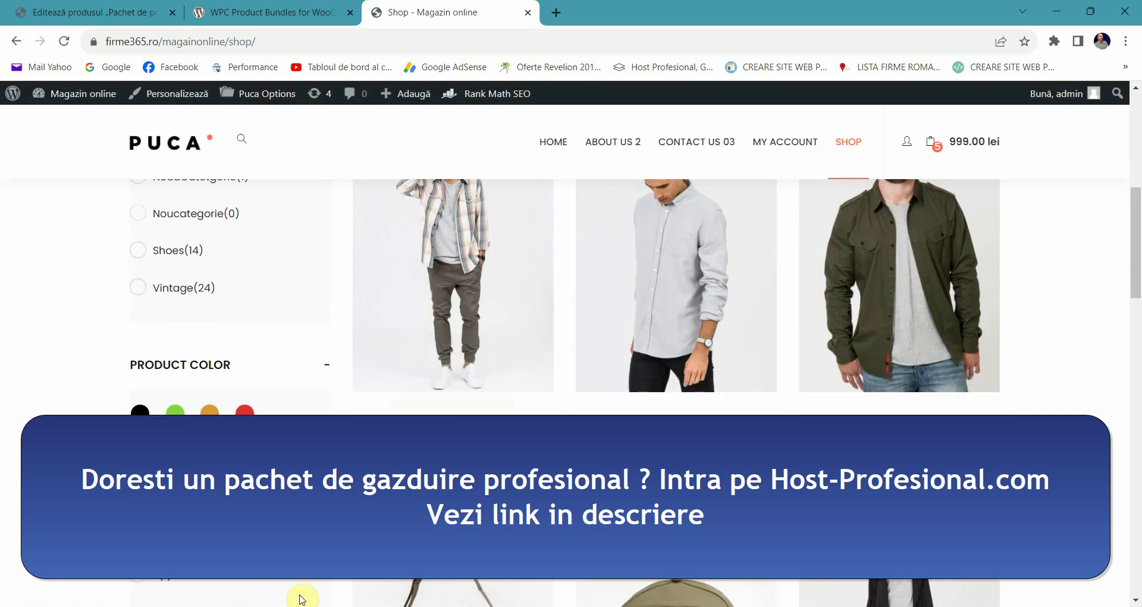
pyautogui.click(456, 329)
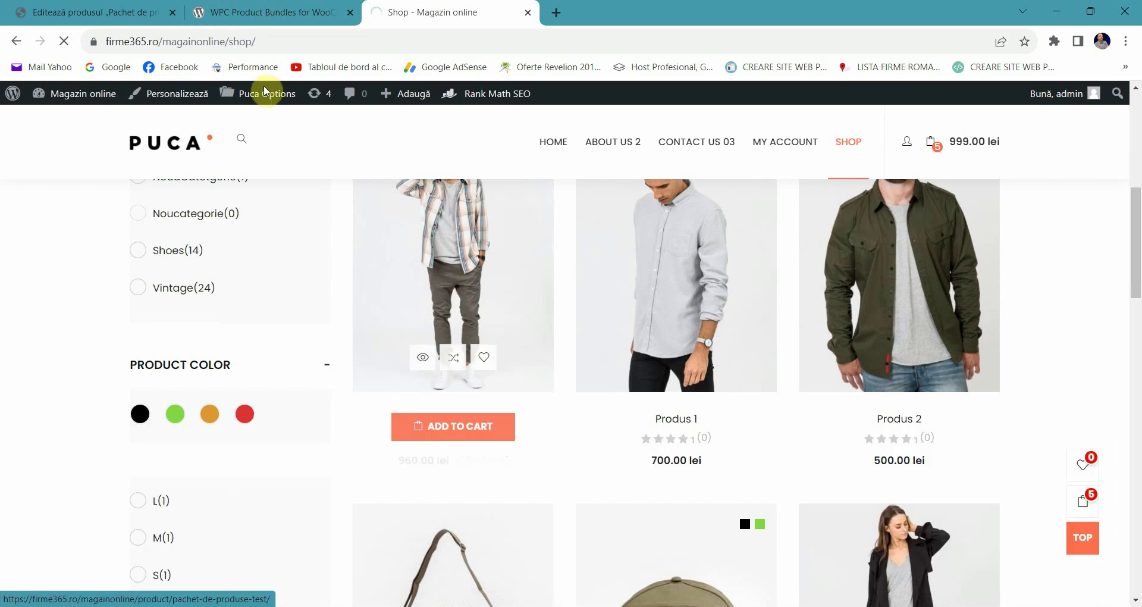
pyautogui.click(285, 6)
pyautogui.click(416, 12)
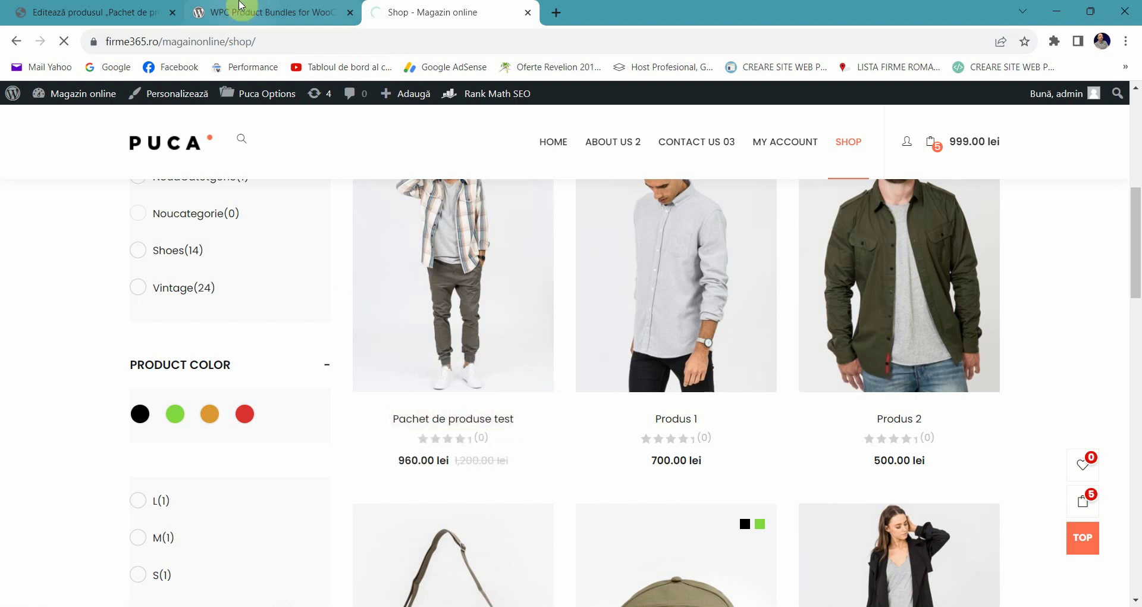
pyautogui.click(151, 6)
pyautogui.scroll(-3, 262, 288)
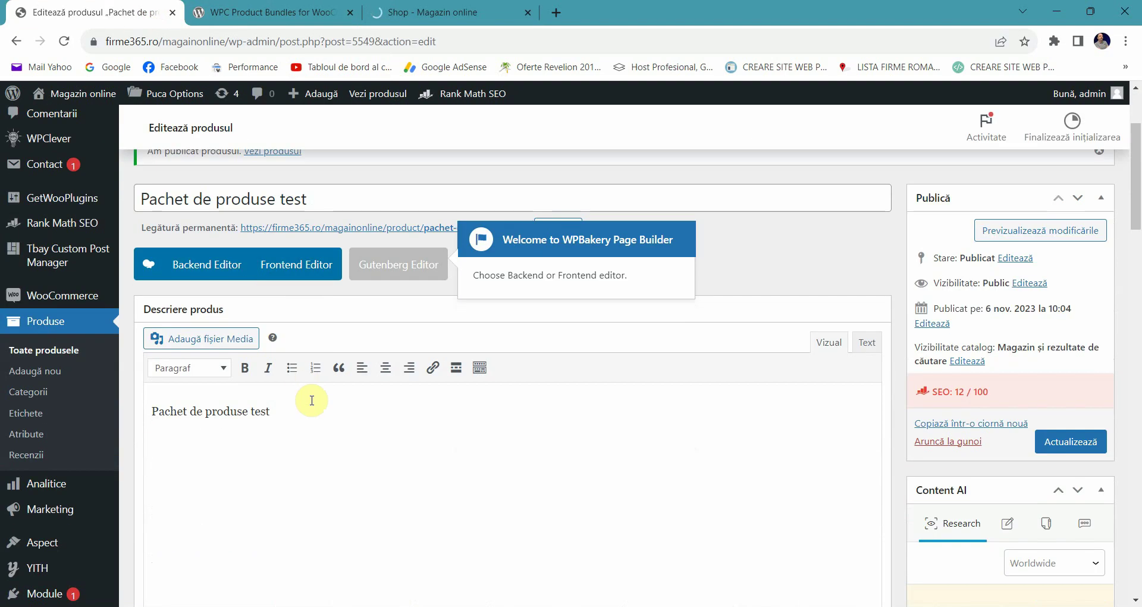
pyautogui.click(488, 7)
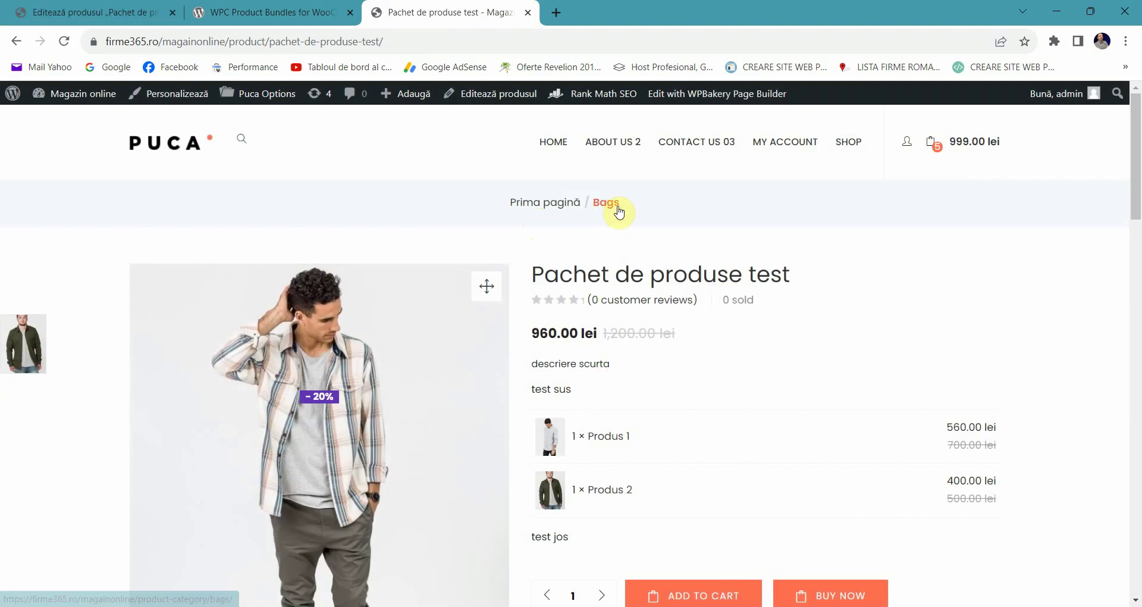
# Examine the discounted and original bundle prices on the product page.
pyautogui.scroll(-1, 614, 272)
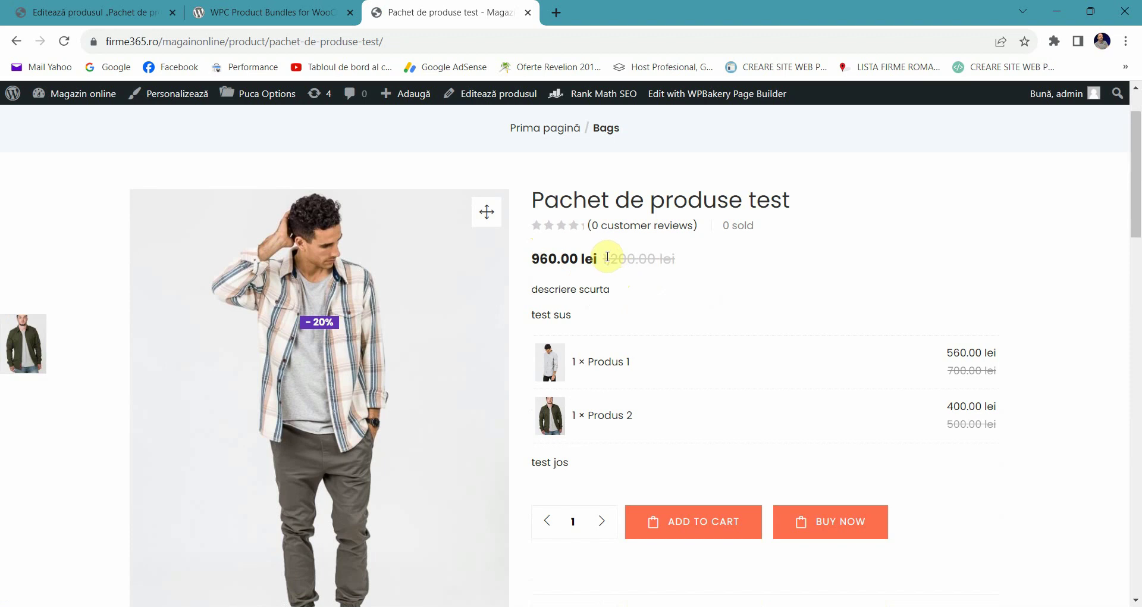
pyautogui.moveTo(604, 257); pyautogui.dragTo(670, 256)
pyautogui.click(682, 256)
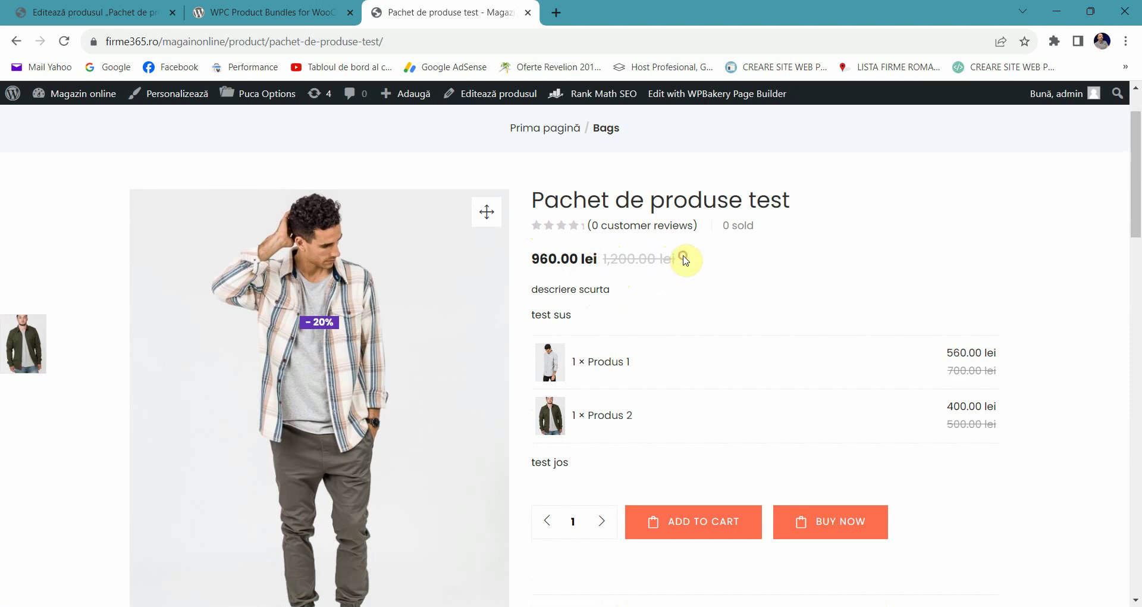
# Compare the bundle's discount setting in the product editor with the item prices of Produs 1 and Produs 2 on the product page.
pyautogui.scroll(-2, 671, 257)
pyautogui.scroll(2, 780, 253)
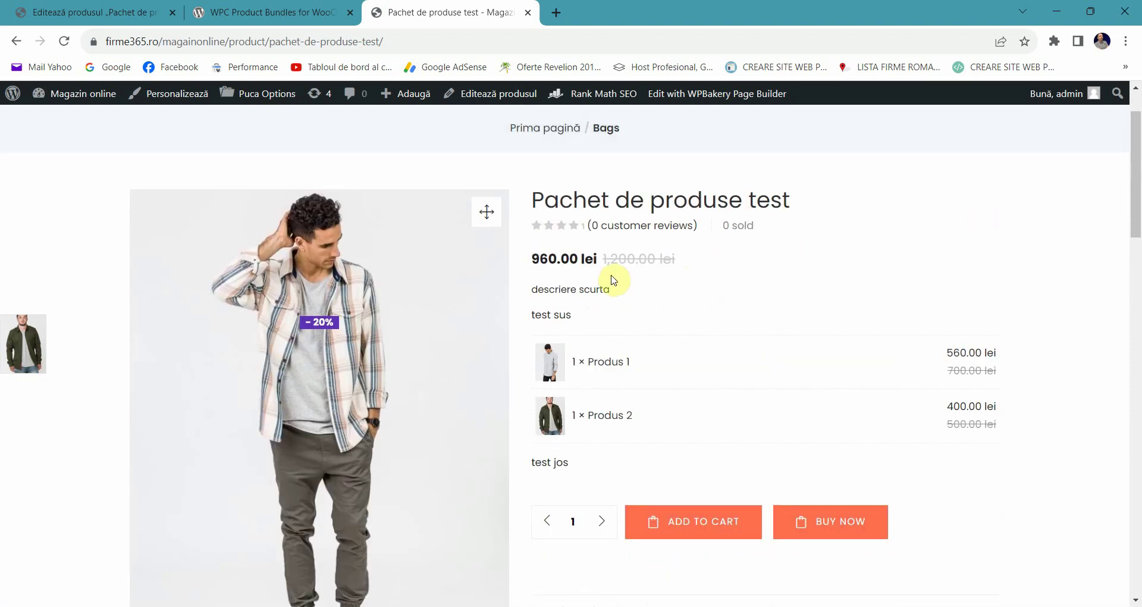
pyautogui.click(179, 13)
pyautogui.scroll(-10, 416, 301)
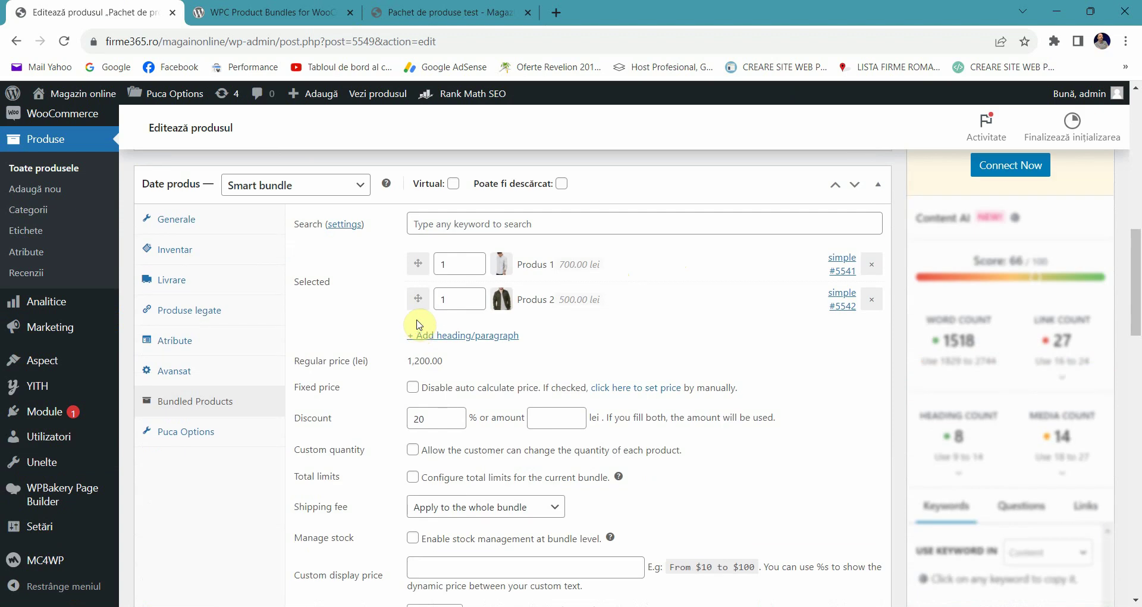
pyautogui.click(408, 12)
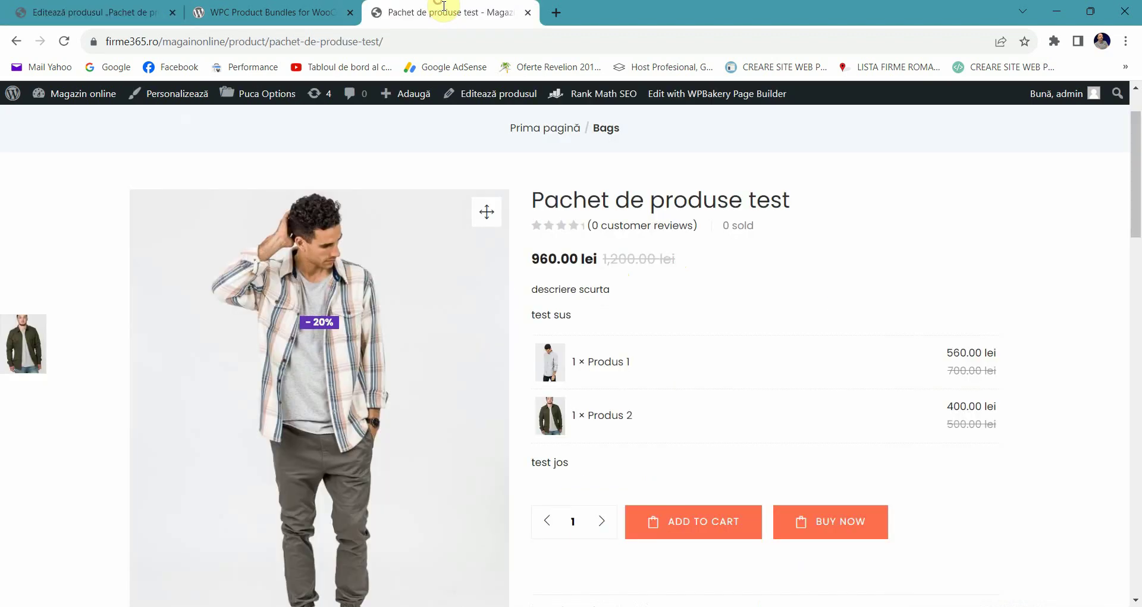
pyautogui.tripleClick(963, 354)
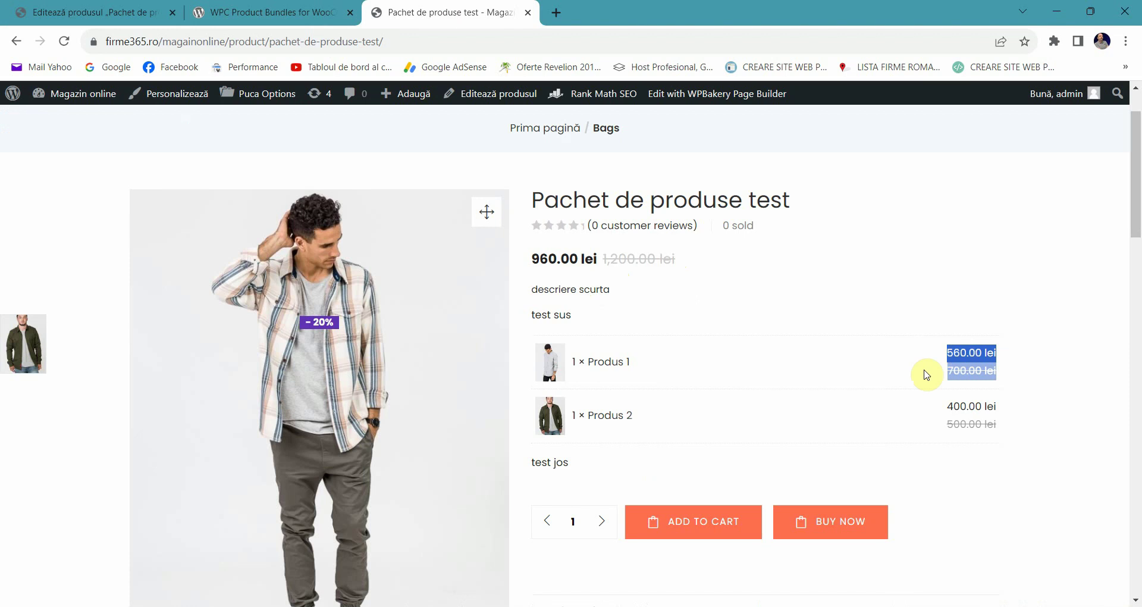
pyautogui.click(965, 356)
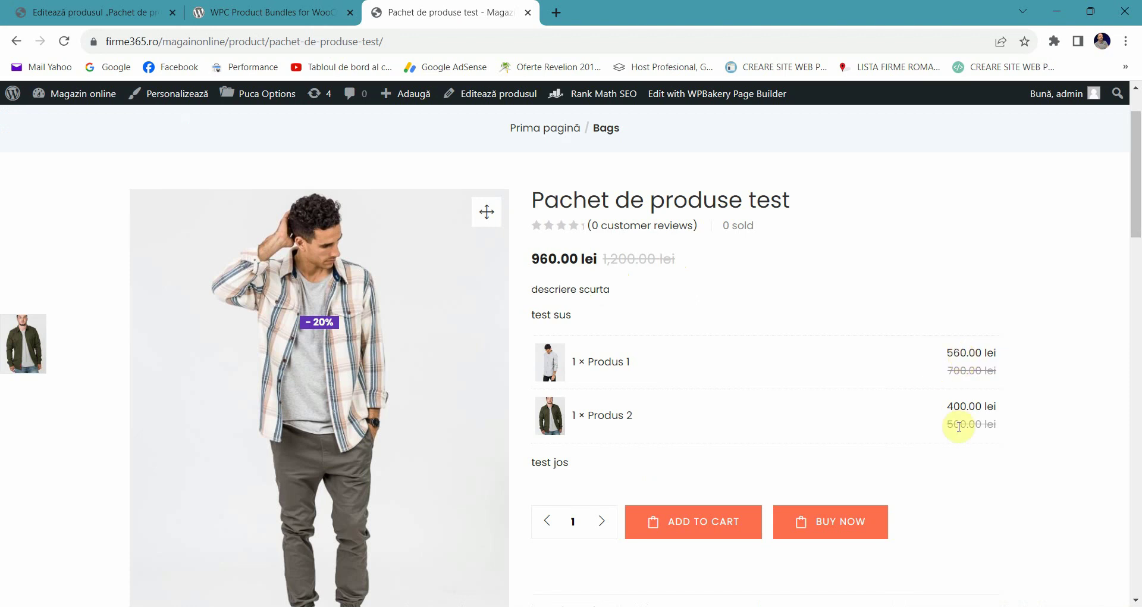
# Check that Produs 1 links to its own product page, then return to the bundle's product page.
pyautogui.rightClick(595, 368)
pyautogui.click(626, 372)
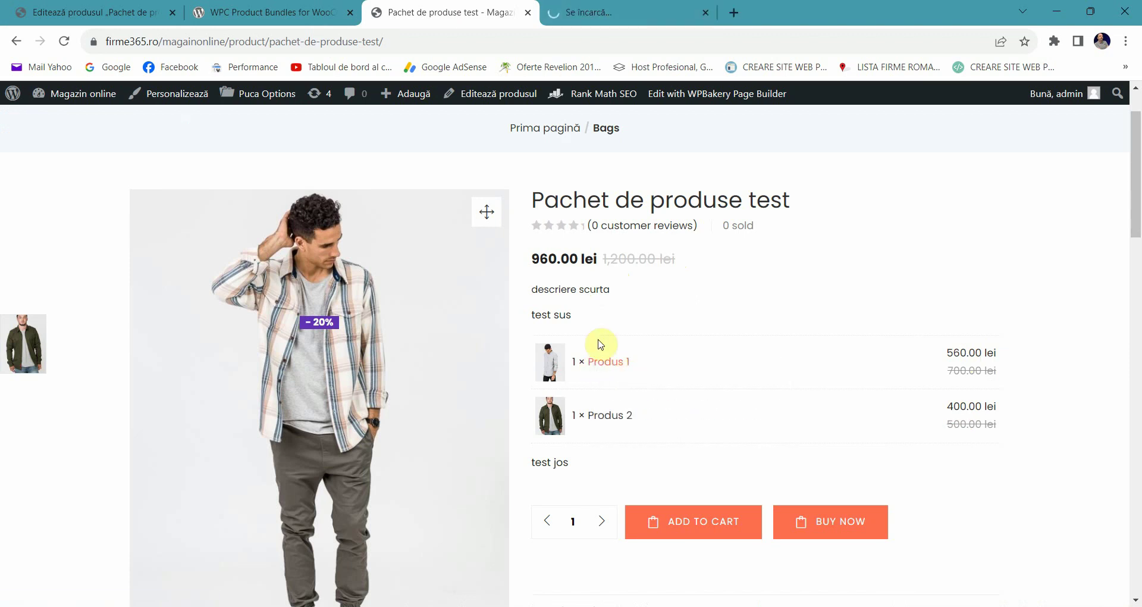
pyautogui.click(609, 7)
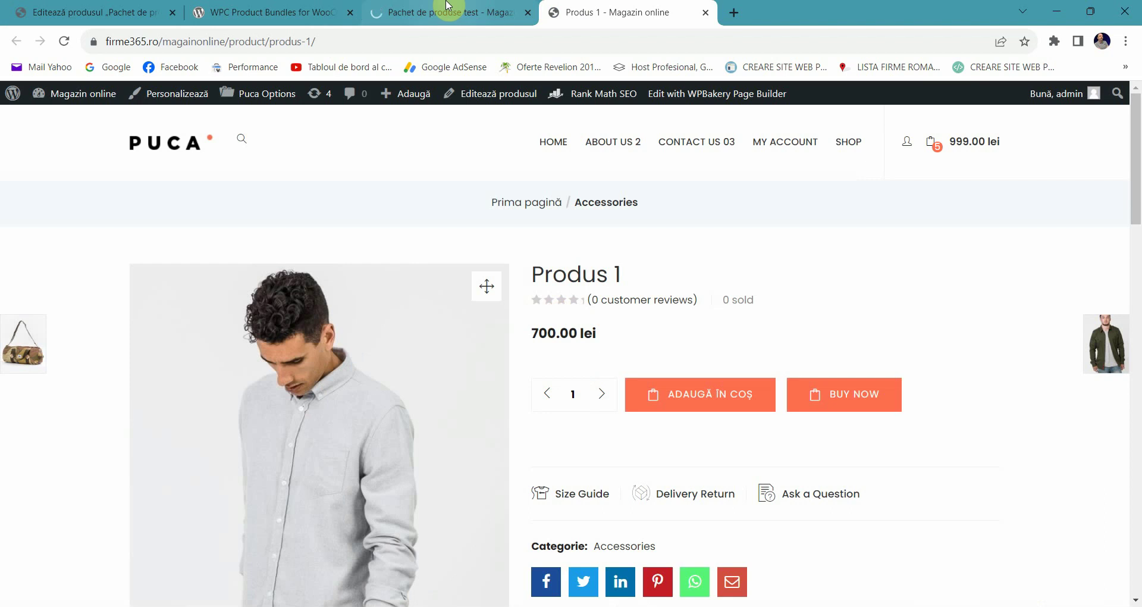
pyautogui.click(705, 13)
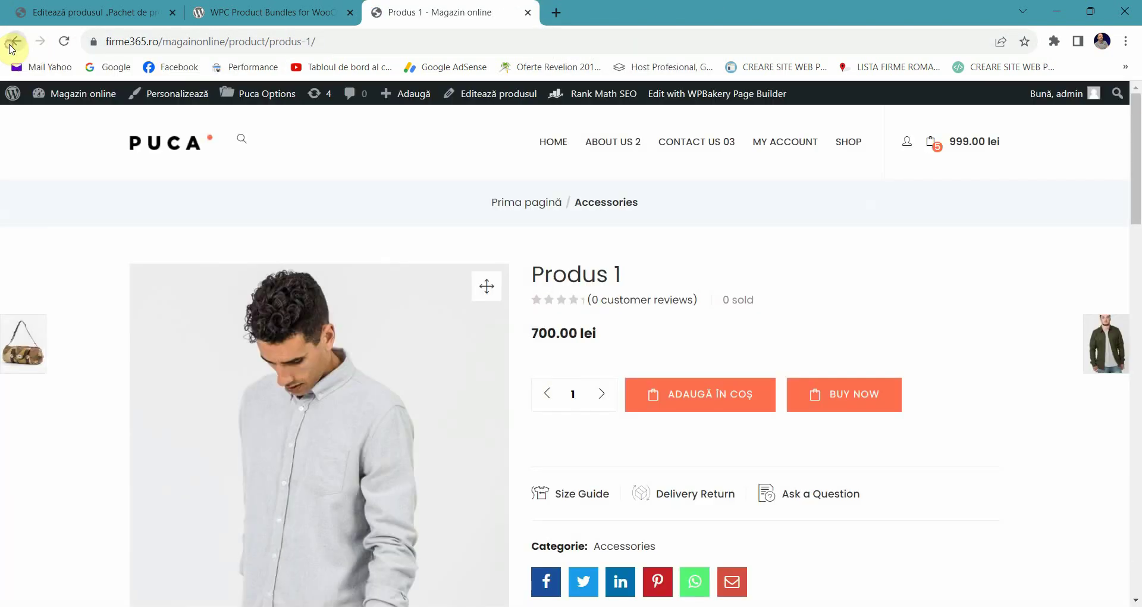
pyautogui.click(12, 44)
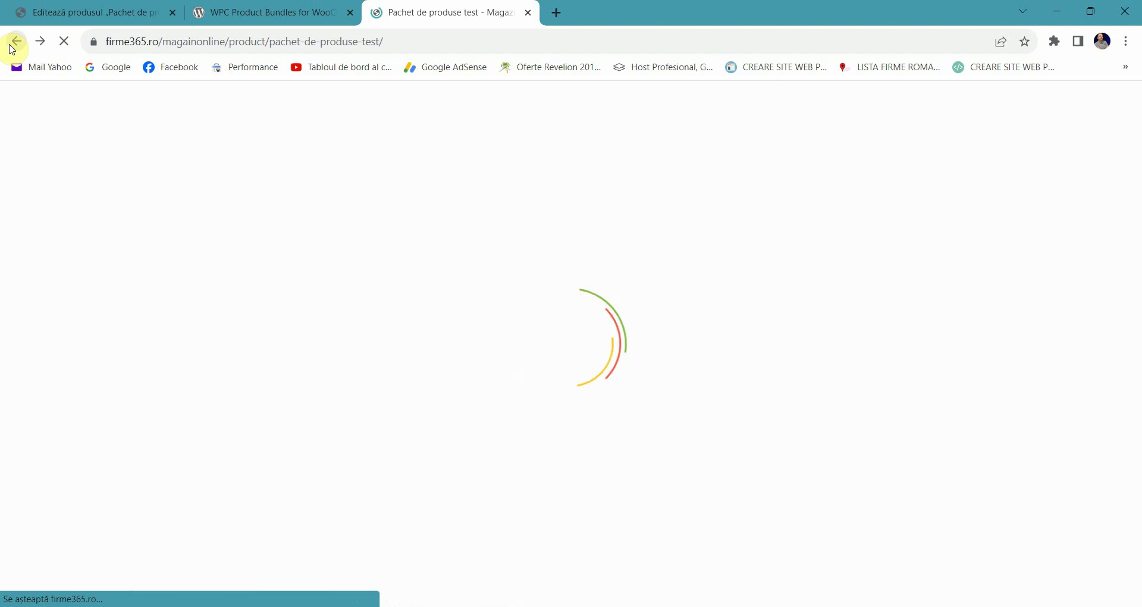
# Compare the "test sus" and "test jos" texts on the bundle page with the Above text and Under text settings.
pyautogui.scroll(-2, 631, 340)
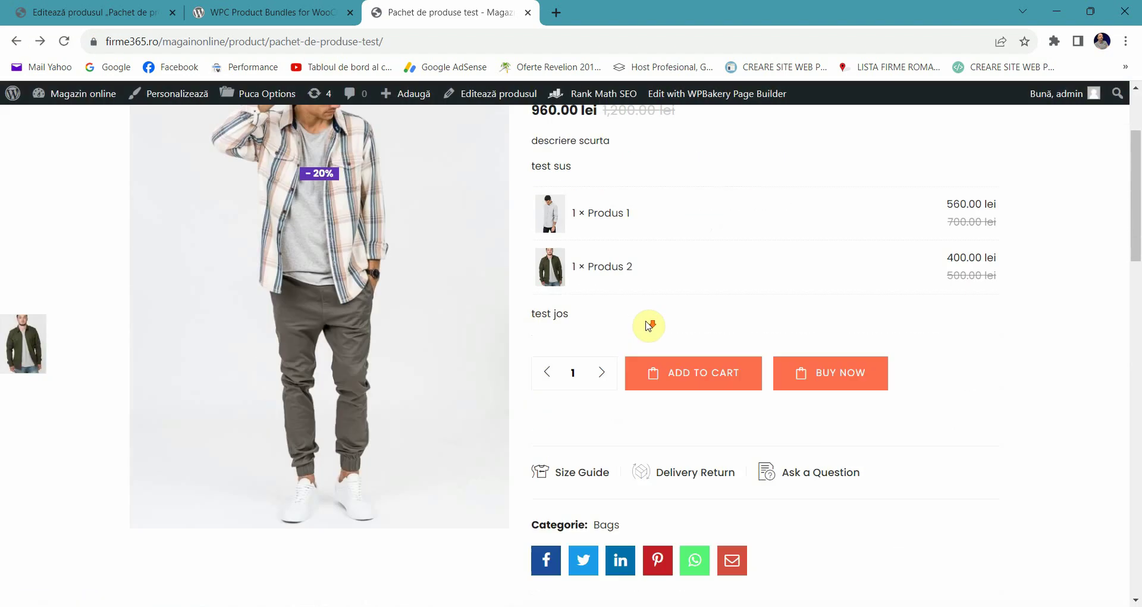
pyautogui.scroll(2, 695, 379)
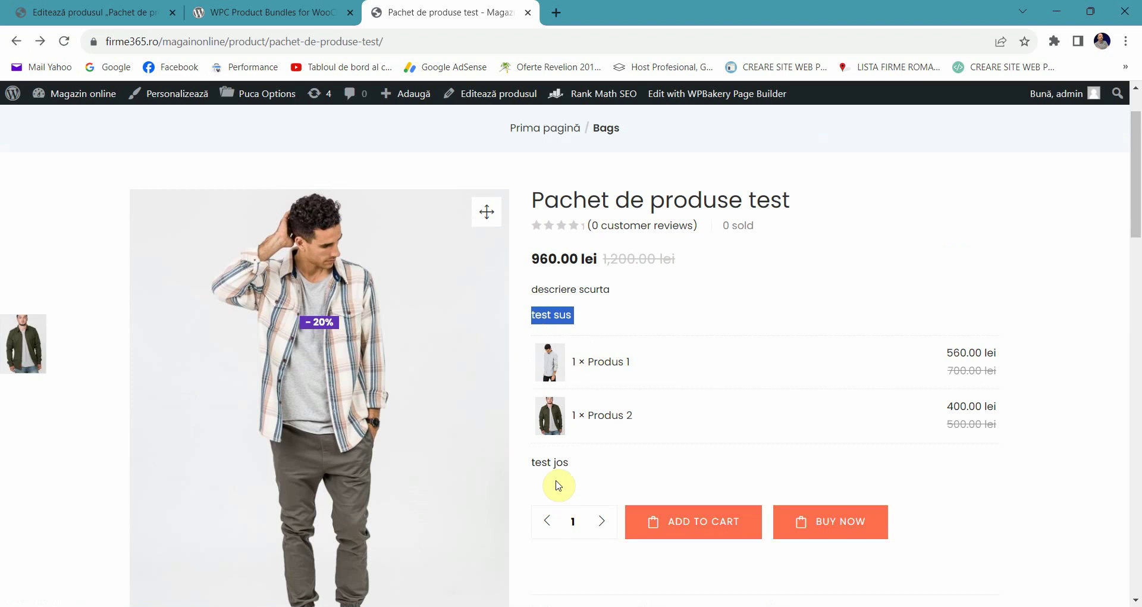
pyautogui.click(248, 5)
pyautogui.click(90, 12)
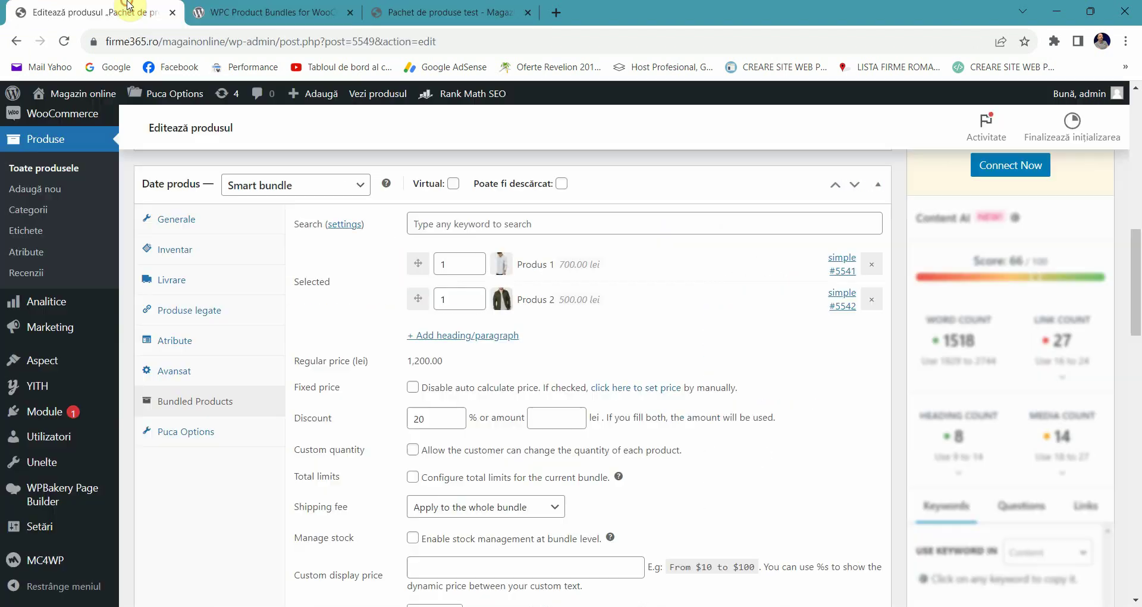
pyautogui.scroll(-6, 252, 331)
pyautogui.click(454, 389)
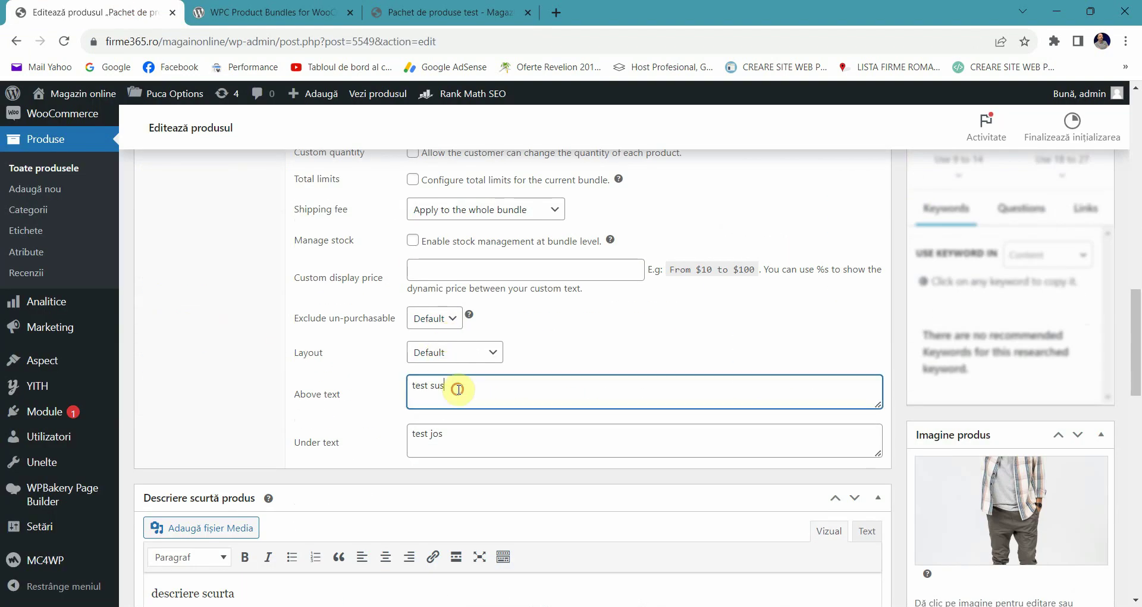
pyautogui.click(461, 431)
pyautogui.click(446, 12)
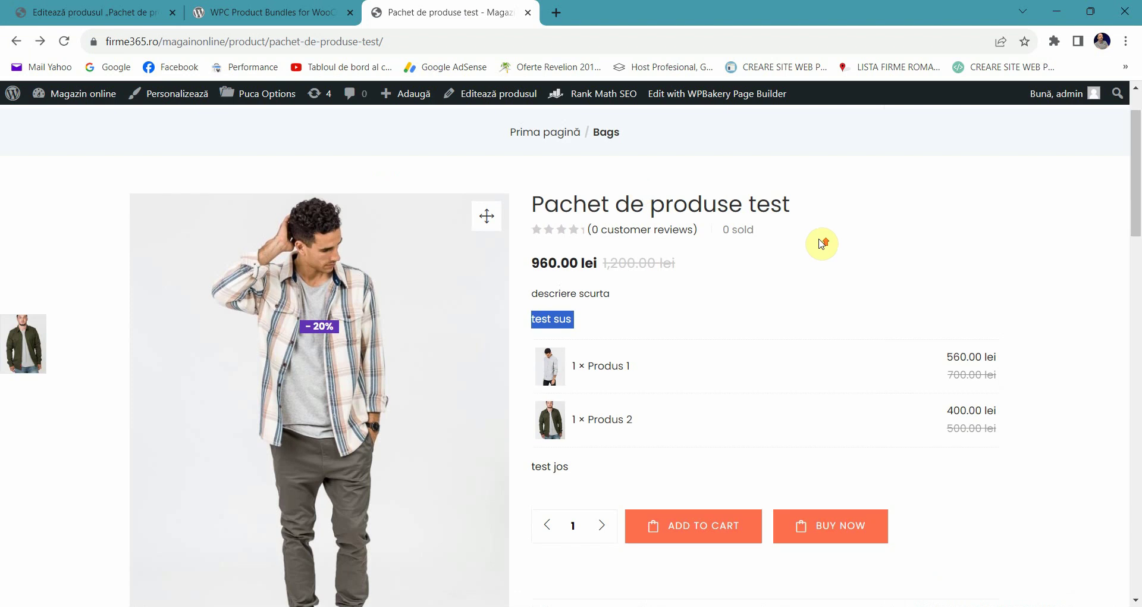
# Look over the bundle's description on its product page and revisit the plugin's WordPress.org page.
pyautogui.scroll(-3, 815, 242)
pyautogui.scroll(3, 631, 212)
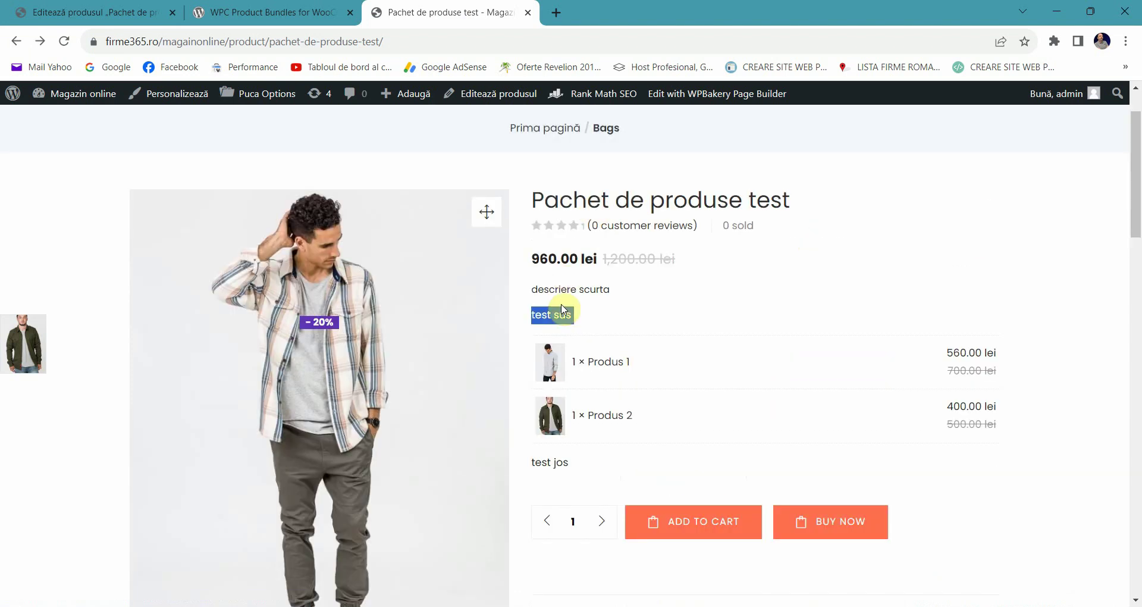
pyautogui.scroll(-2, 509, 299)
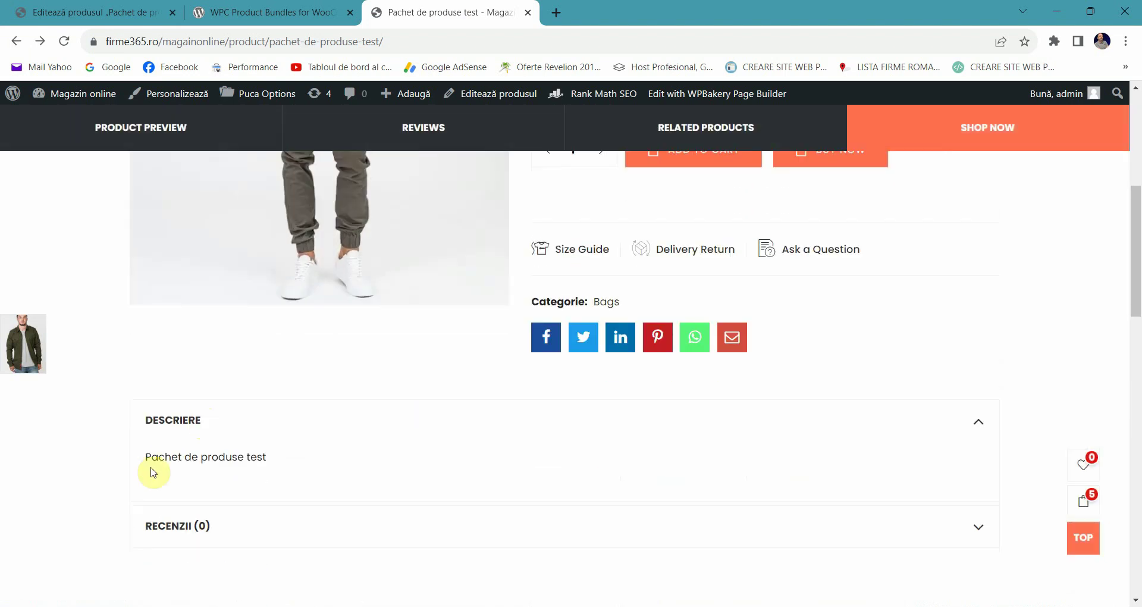
pyautogui.scroll(8, 502, 387)
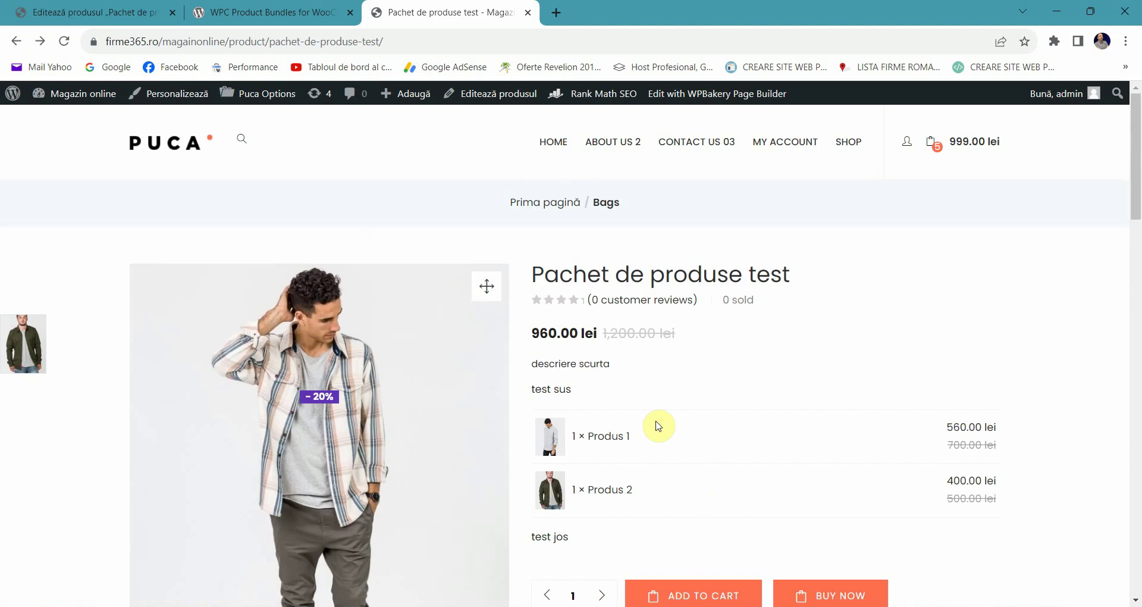
pyautogui.click(259, 11)
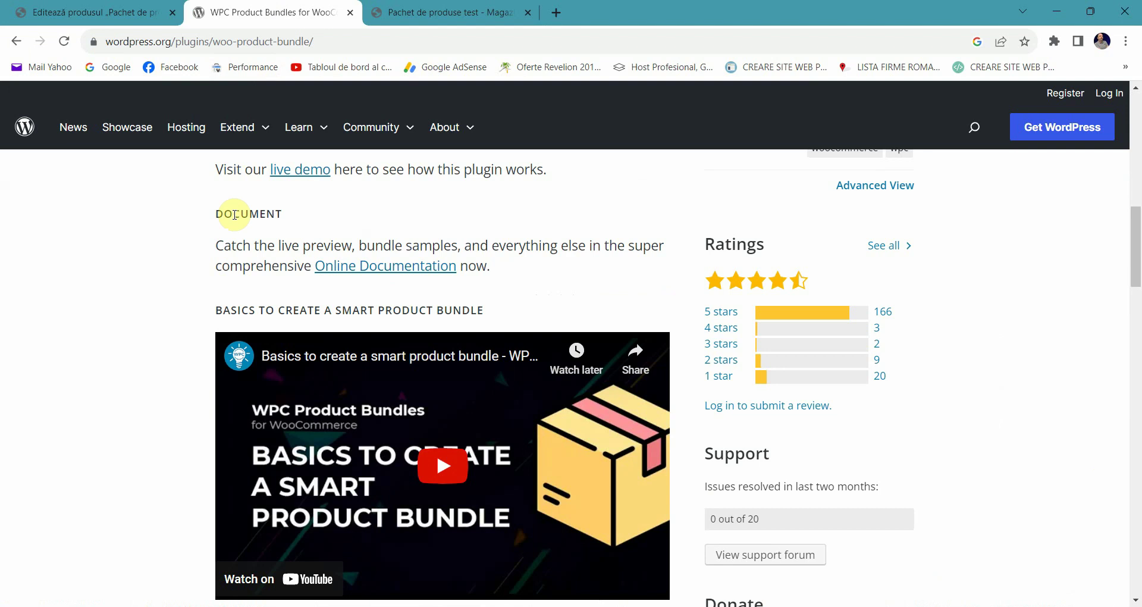
pyautogui.scroll(10, 235, 214)
pyautogui.click(389, 7)
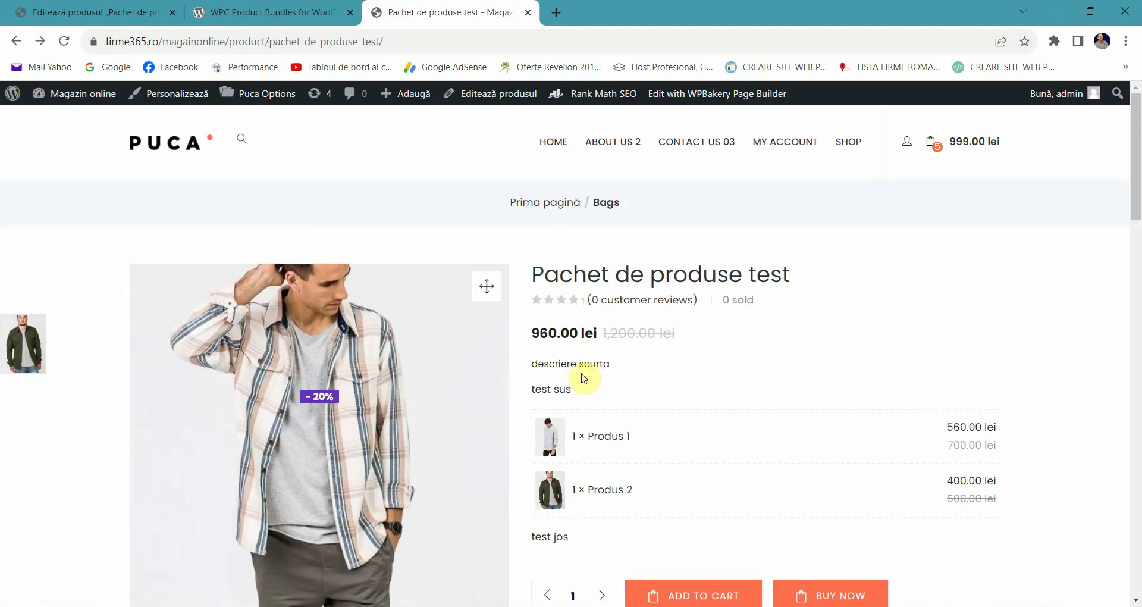
# Replace the bundle's percentage discount with a fixed amount of 100 lei and update the product.
pyautogui.click(101, 9)
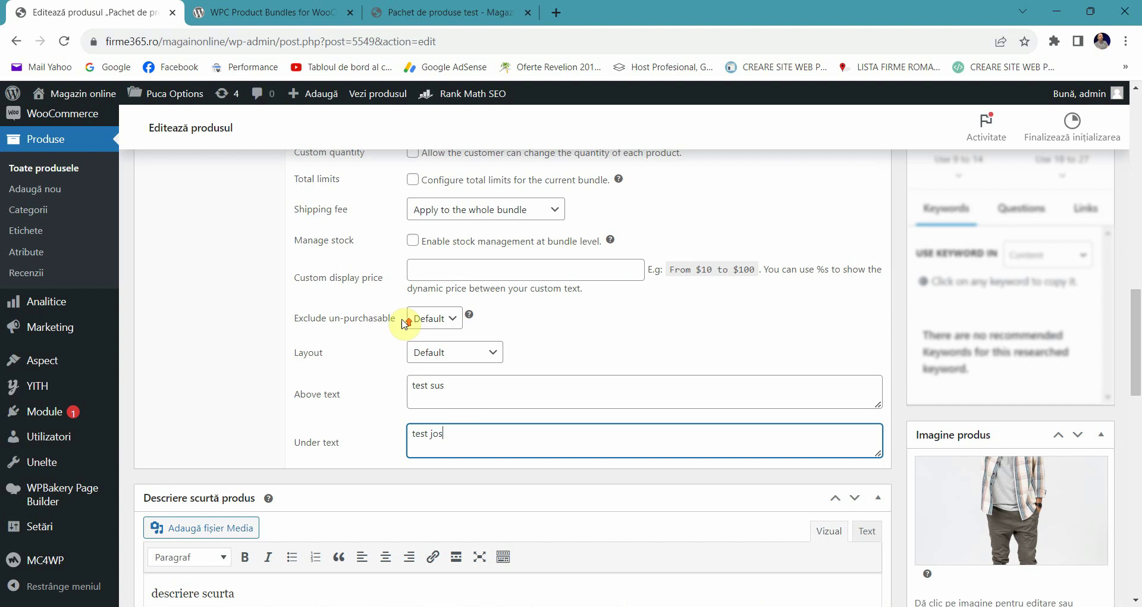
pyautogui.scroll(3, 403, 321)
pyautogui.doubleClick(419, 269)
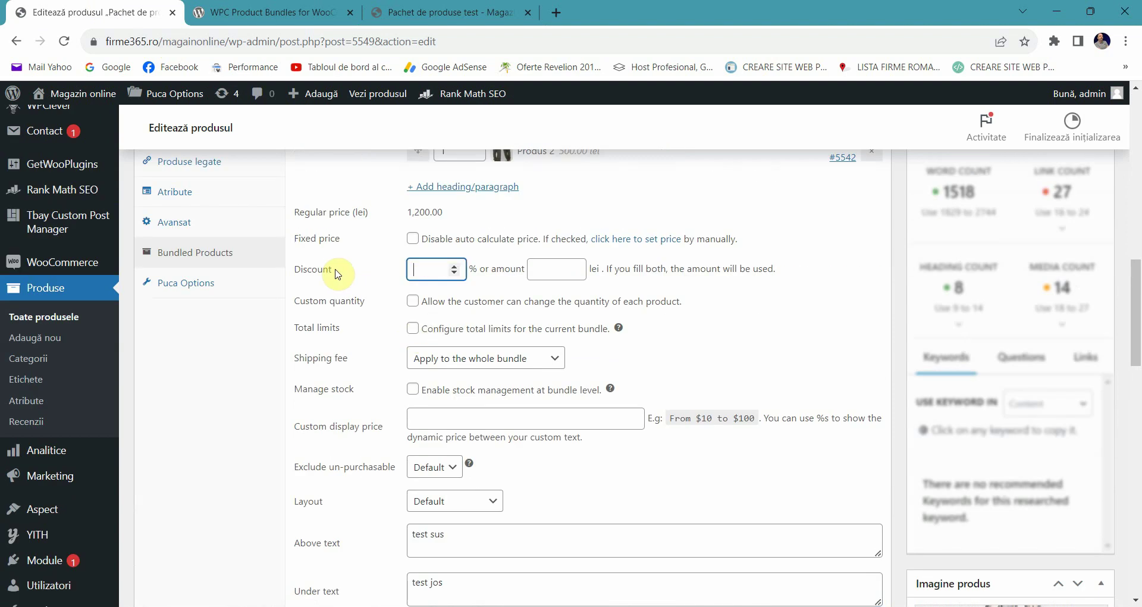
pyautogui.click(558, 261)
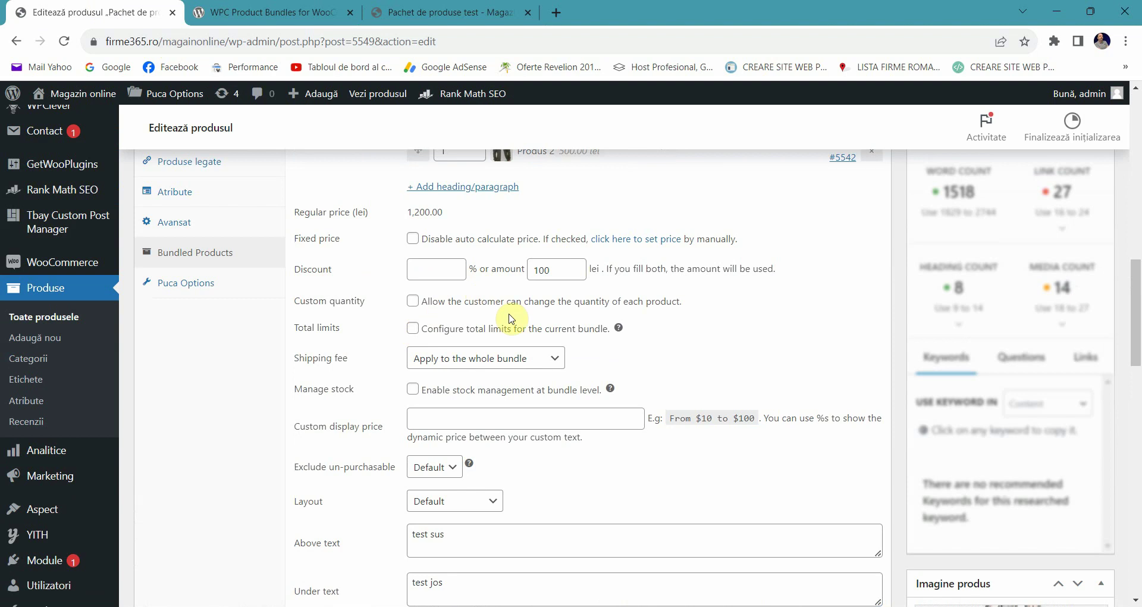
pyautogui.scroll(1, 804, 297)
pyautogui.scroll(10, 804, 297)
pyautogui.click(1065, 218)
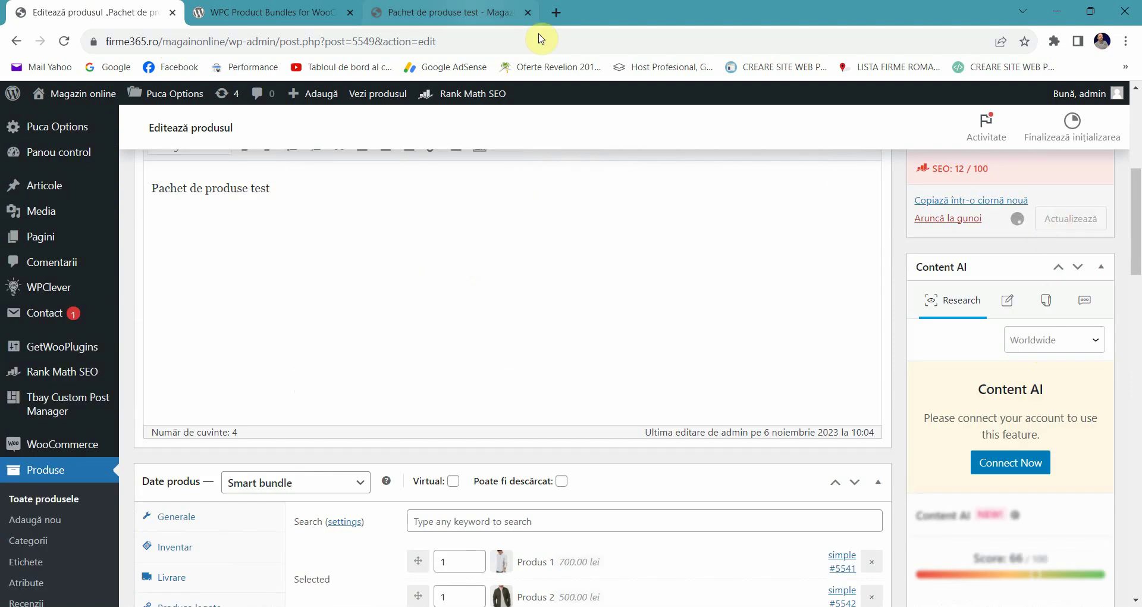
# Reload the bundle's product page and check its discounted and original prices against the discount amount in the editor.
pyautogui.click(476, 8)
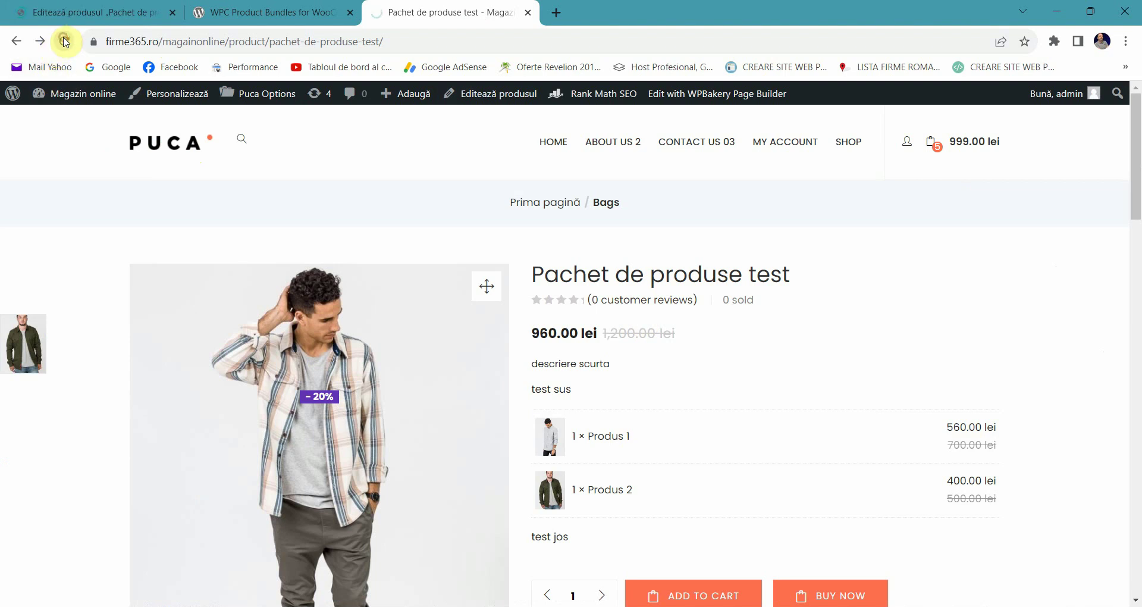
pyautogui.click(65, 42)
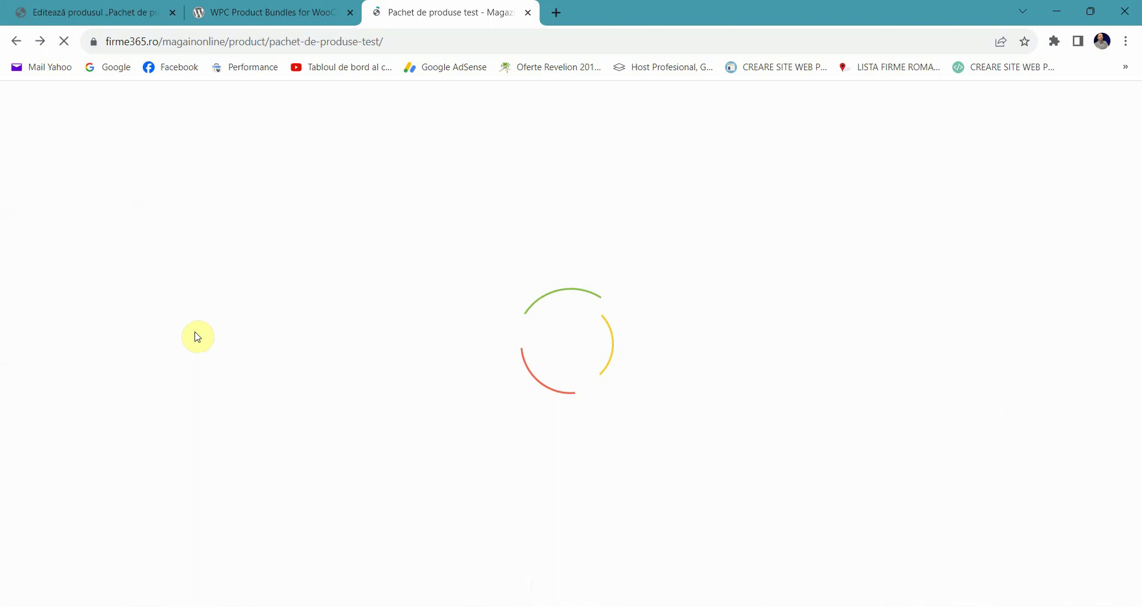
pyautogui.click(98, 8)
pyautogui.scroll(-4, 553, 384)
pyautogui.scroll(-3, 527, 376)
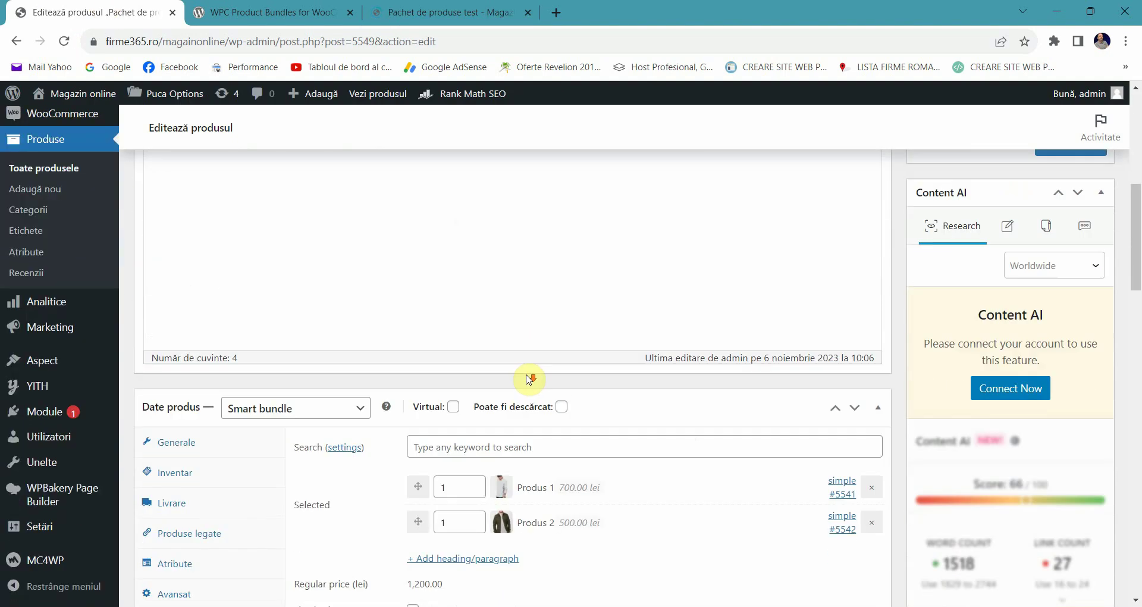
pyautogui.scroll(-3, 494, 391)
pyautogui.click(419, 11)
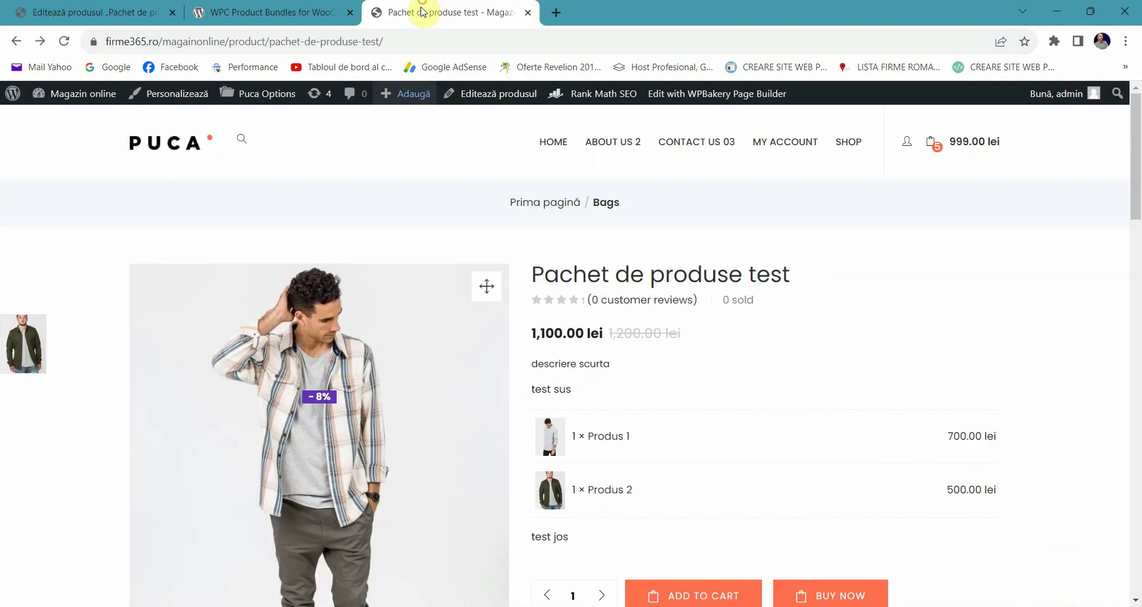
pyautogui.tripleClick(537, 335)
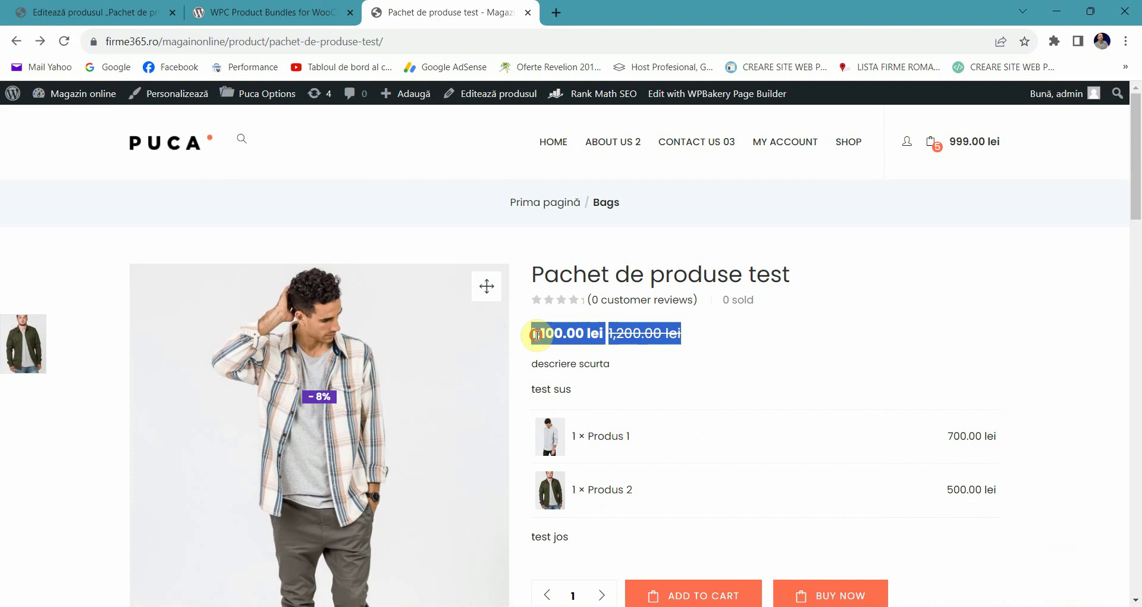
pyautogui.click(546, 333)
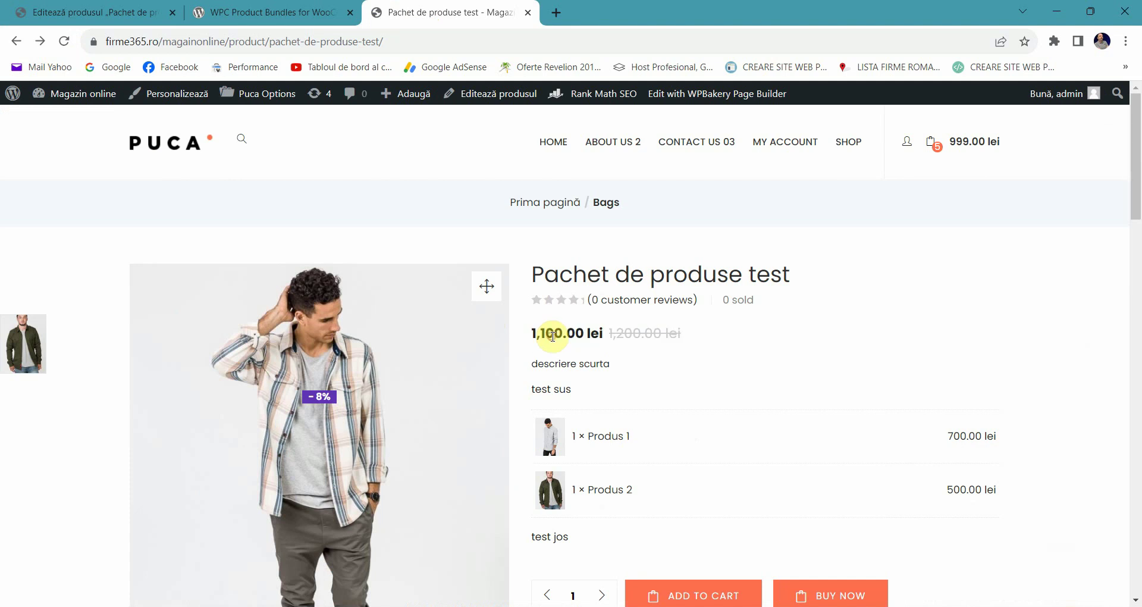
# Go back to the bundle's product editor and open the WPClever Product Bundles settings to view the General and Bundled products options.
pyautogui.click(137, 12)
pyautogui.scroll(3, 308, 358)
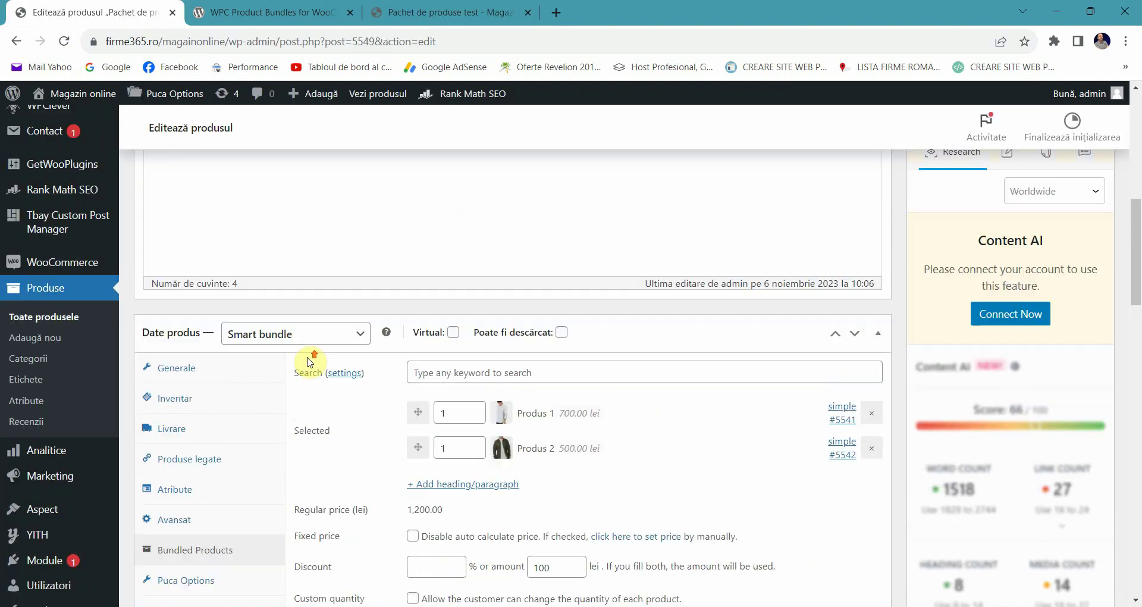
pyautogui.scroll(5, 310, 356)
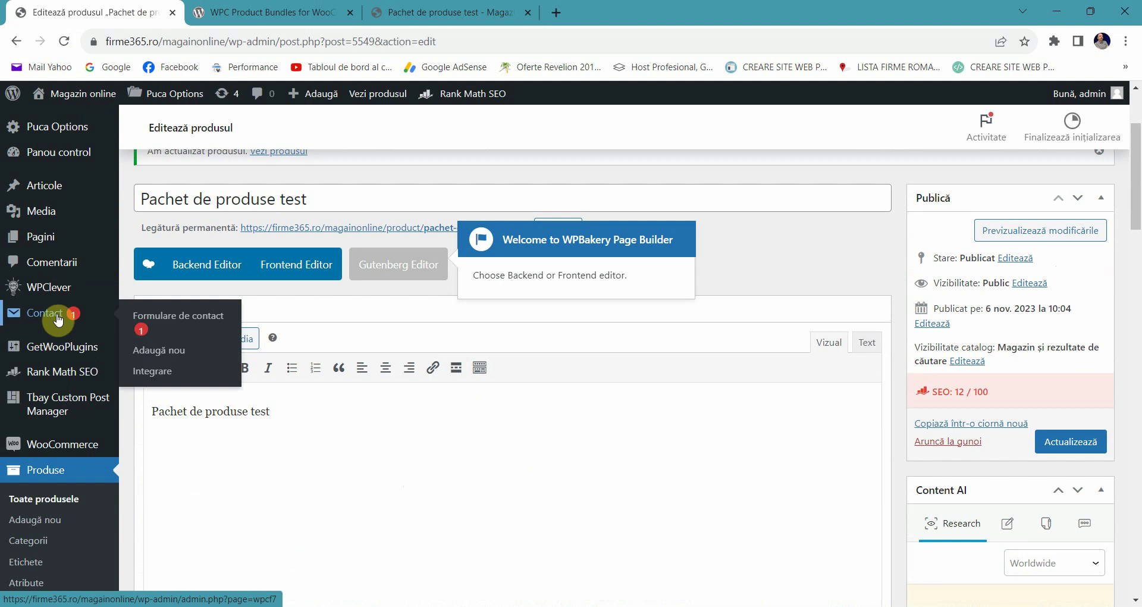
pyautogui.moveTo(63, 298)
pyautogui.click(170, 337)
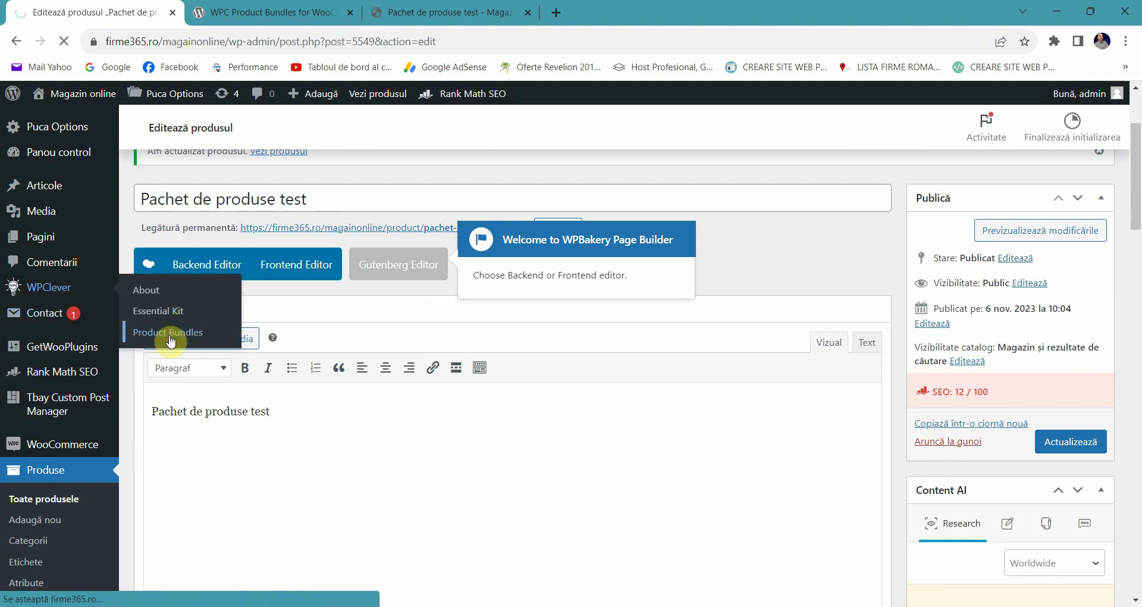
pyautogui.scroll(-2, 293, 293)
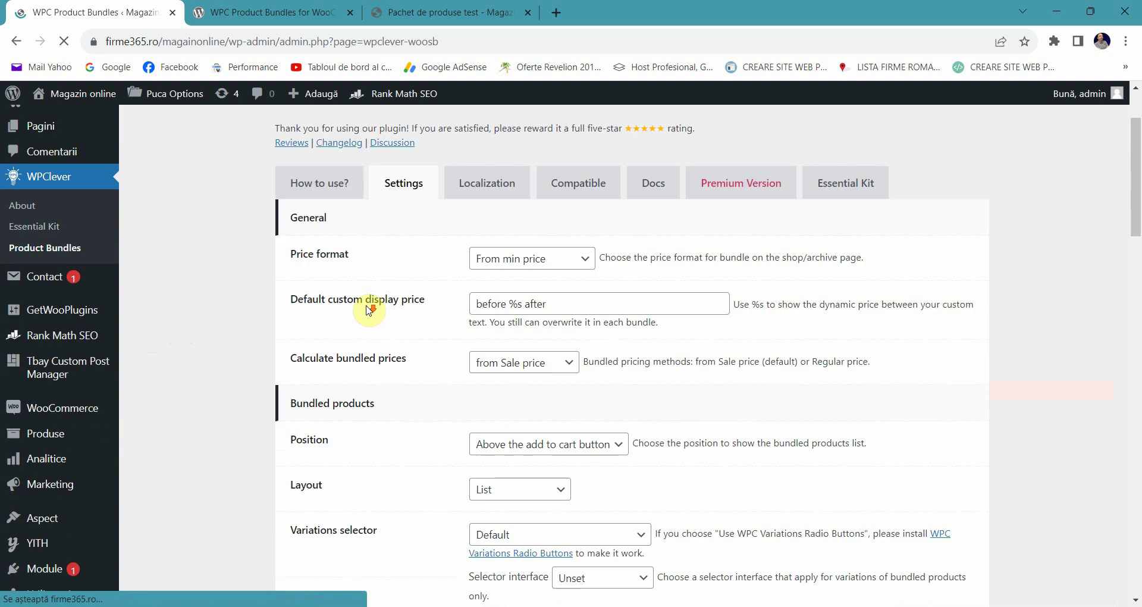
# Open the plugin's Localization settings and review the General texts, "Add to cart" button labels, Cart & Checkout and Alert sections.
pyautogui.click(488, 221)
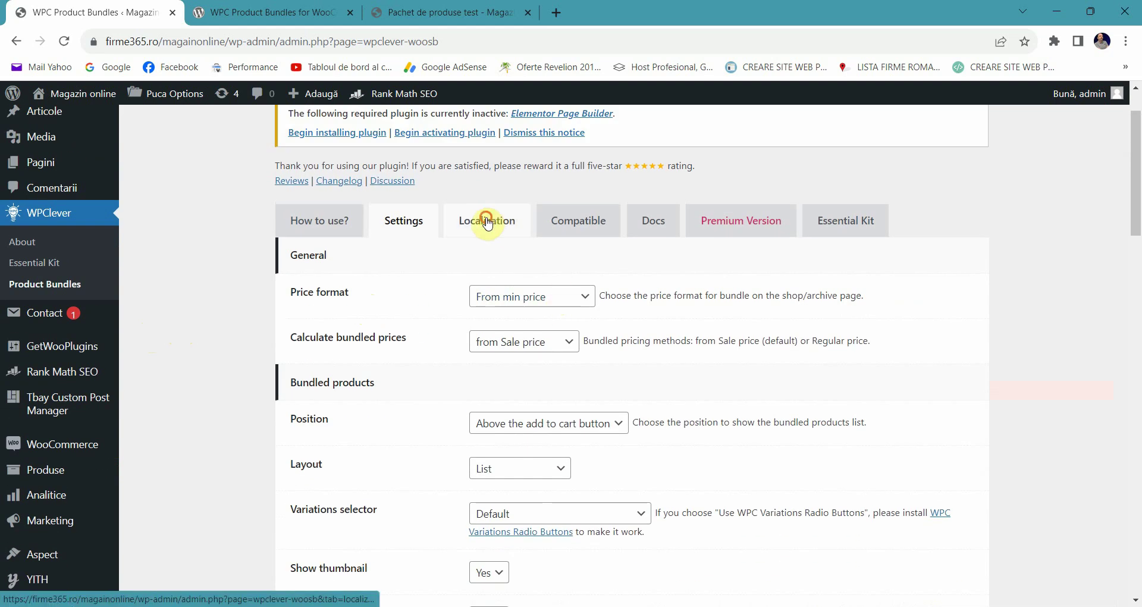
pyautogui.scroll(-10, 472, 301)
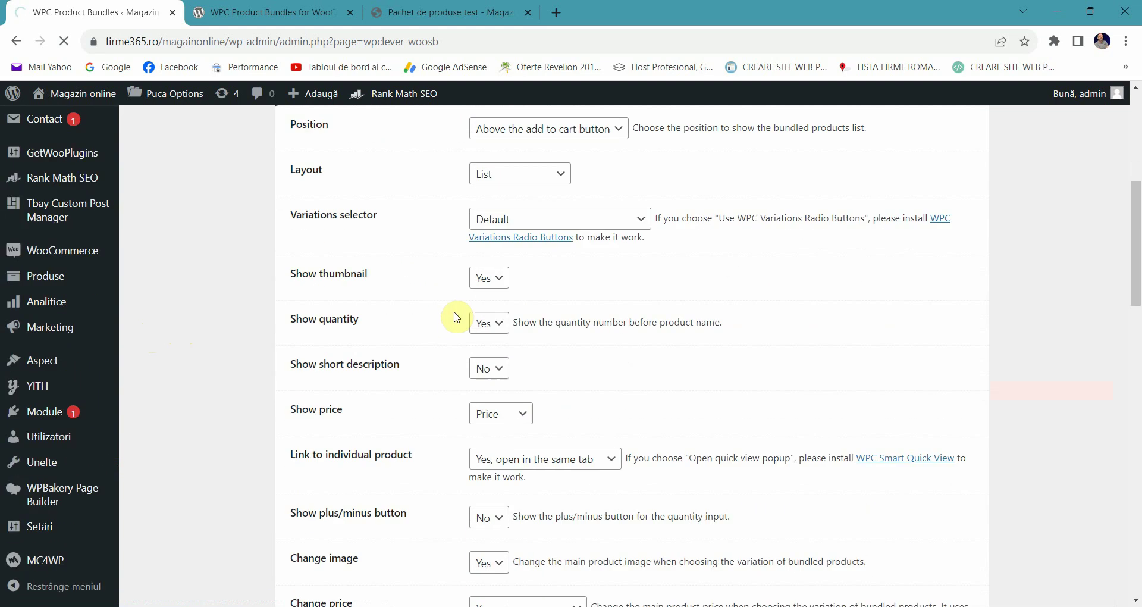
pyautogui.scroll(-3, 446, 318)
pyautogui.scroll(3, 416, 322)
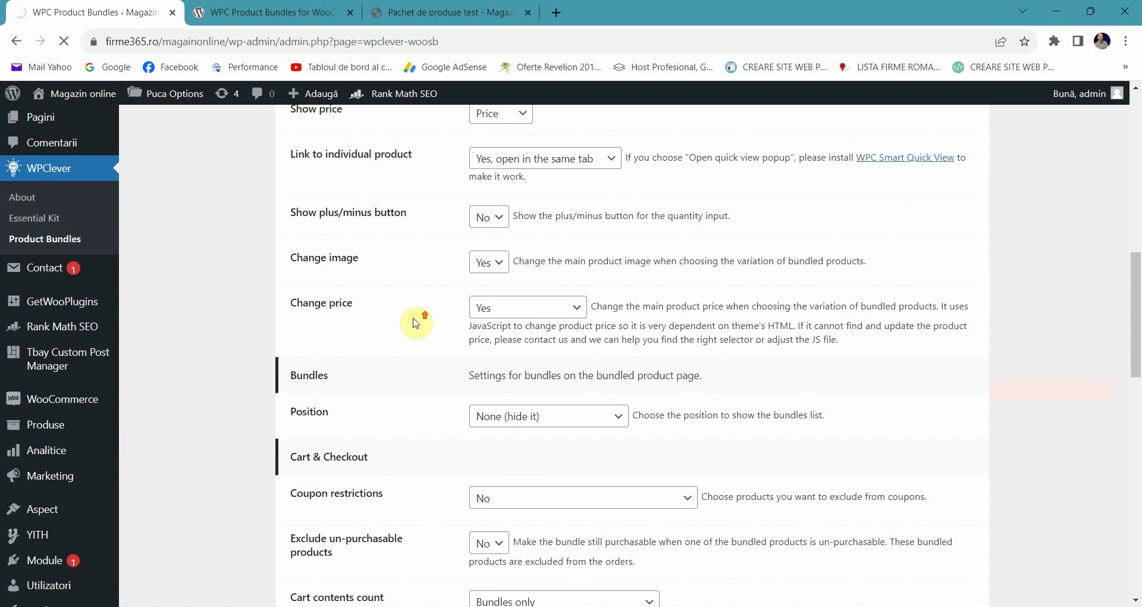
pyautogui.scroll(-1, 333, 351)
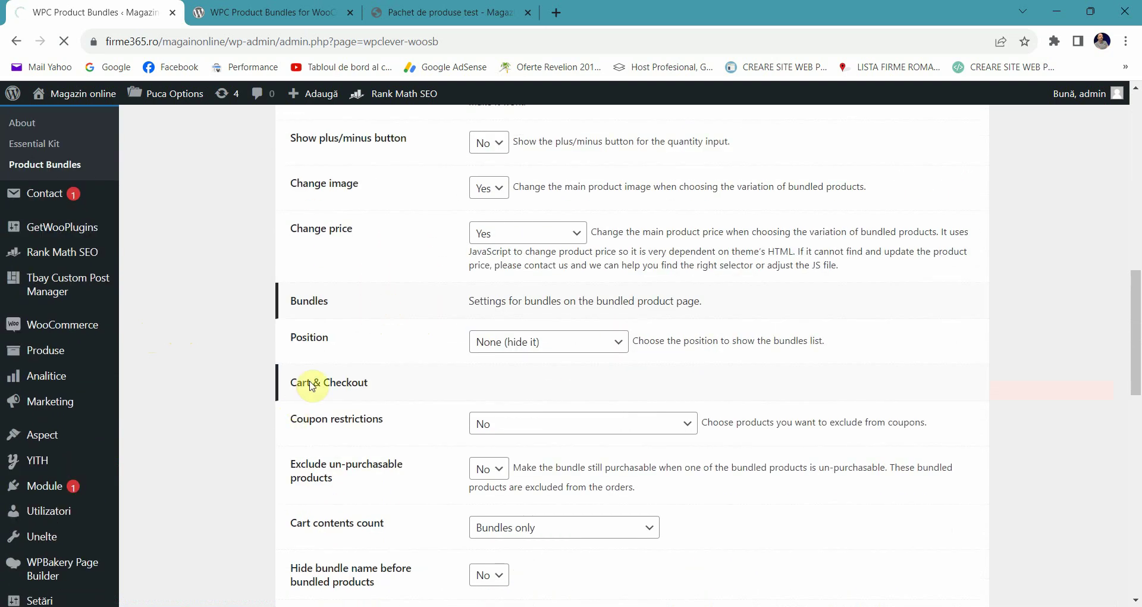
pyautogui.scroll(-3, 390, 423)
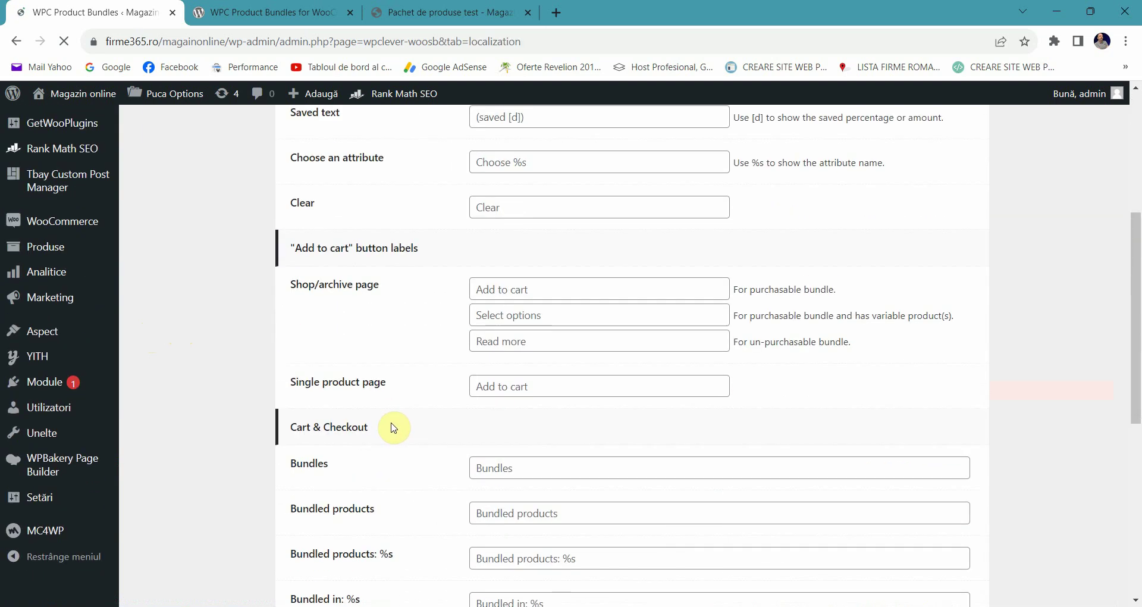
pyautogui.scroll(5, 392, 423)
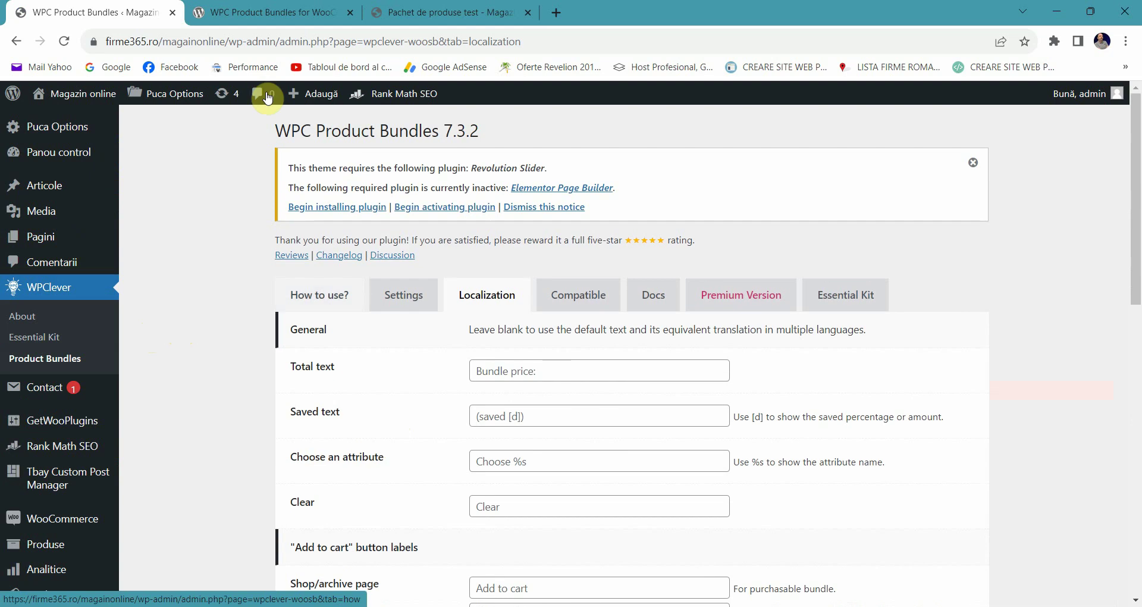
pyautogui.scroll(-8, 363, 350)
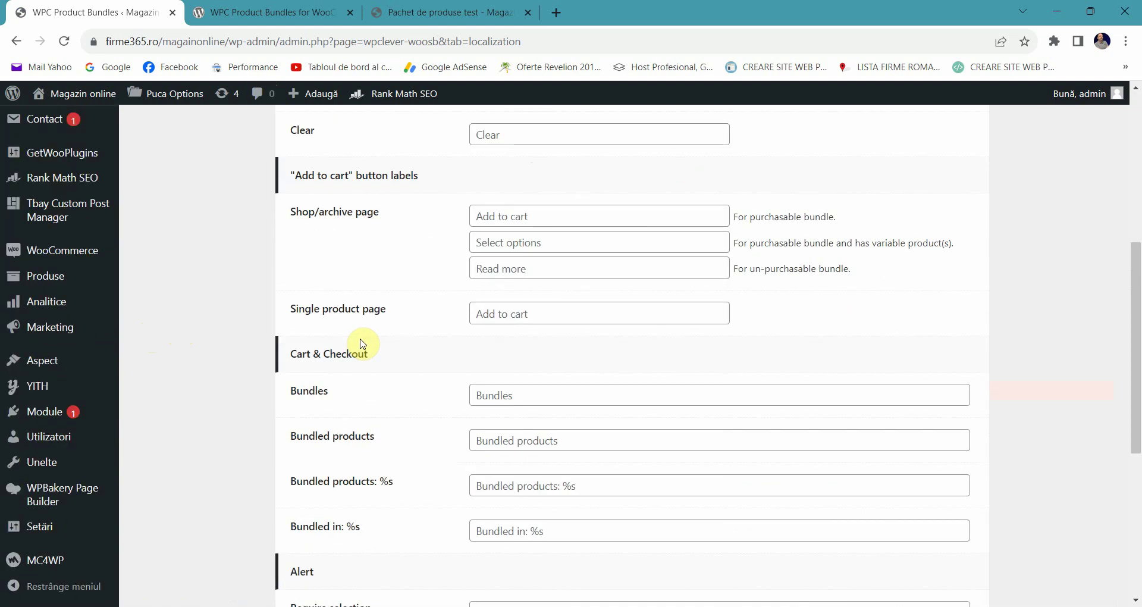
pyautogui.scroll(-3, 363, 343)
pyautogui.scroll(10, 298, 341)
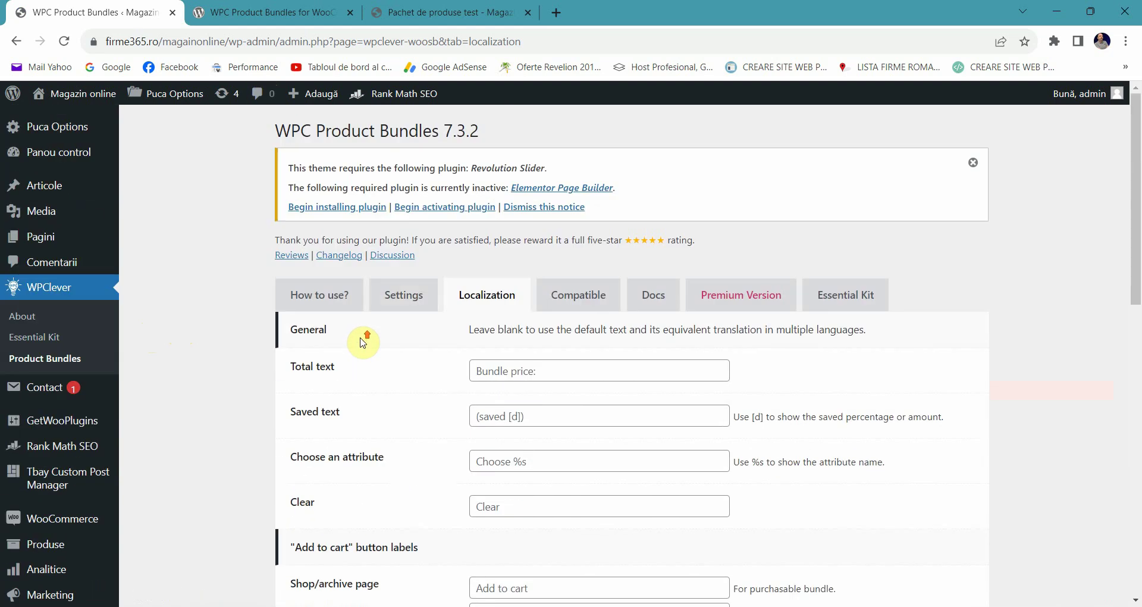